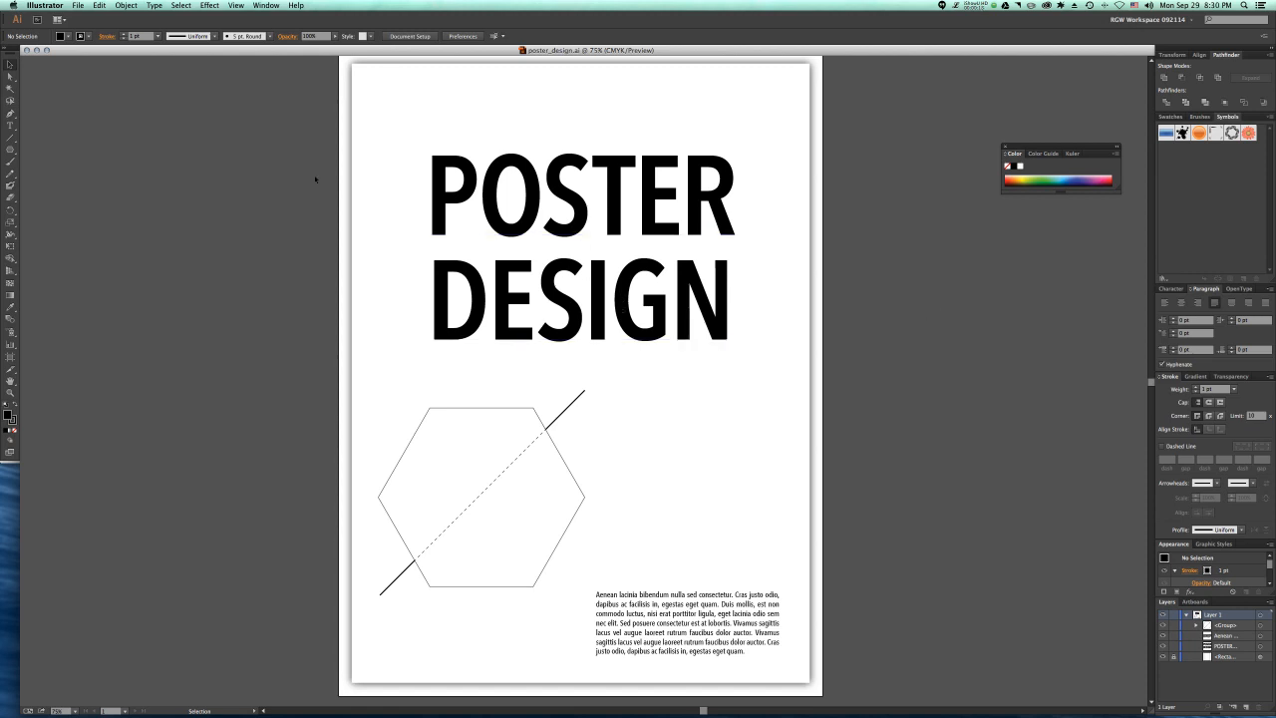
Step: Show the document's list of artboards in place of its layers
scroll(317, 179, up, 1)
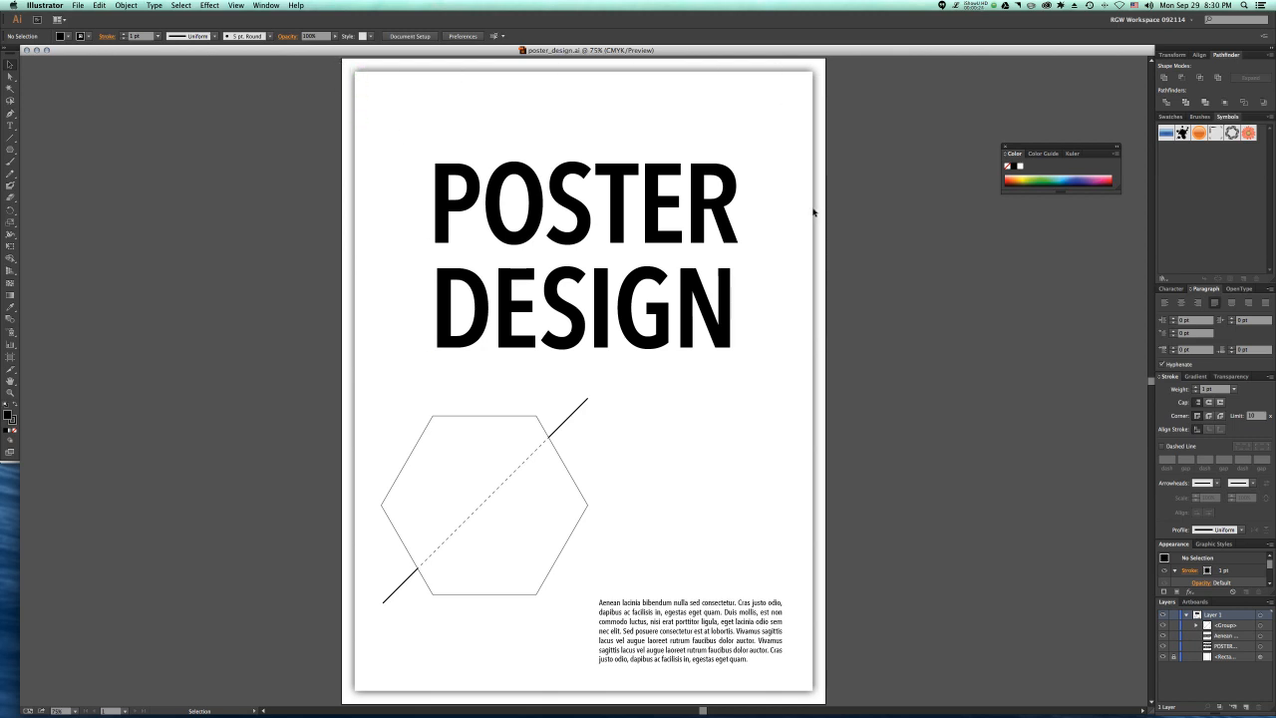
click(1191, 602)
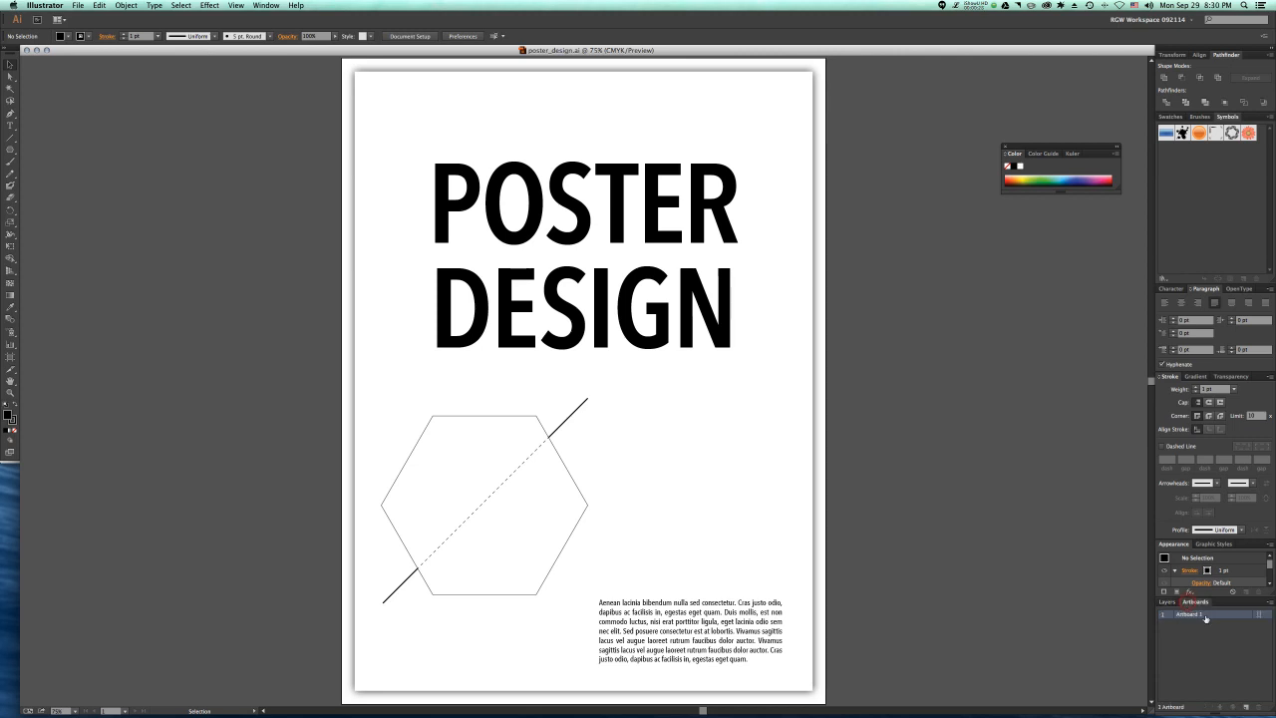
click(260, 7)
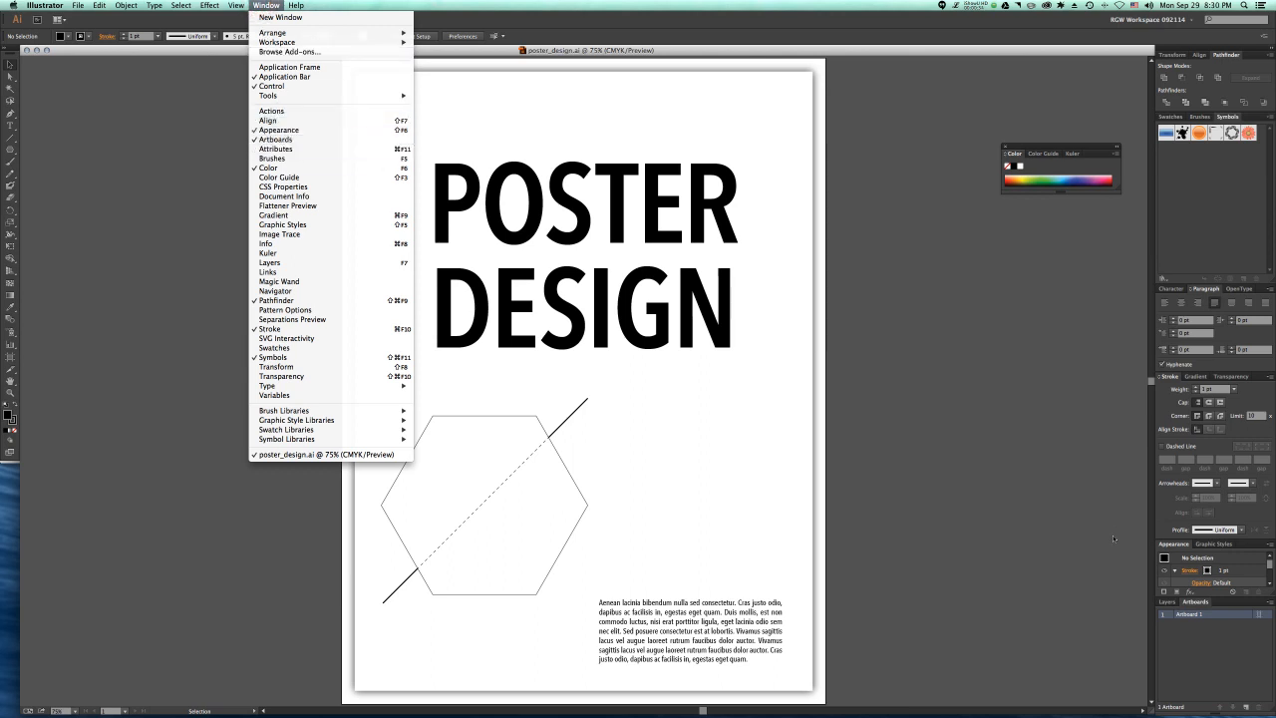
click(266, 6)
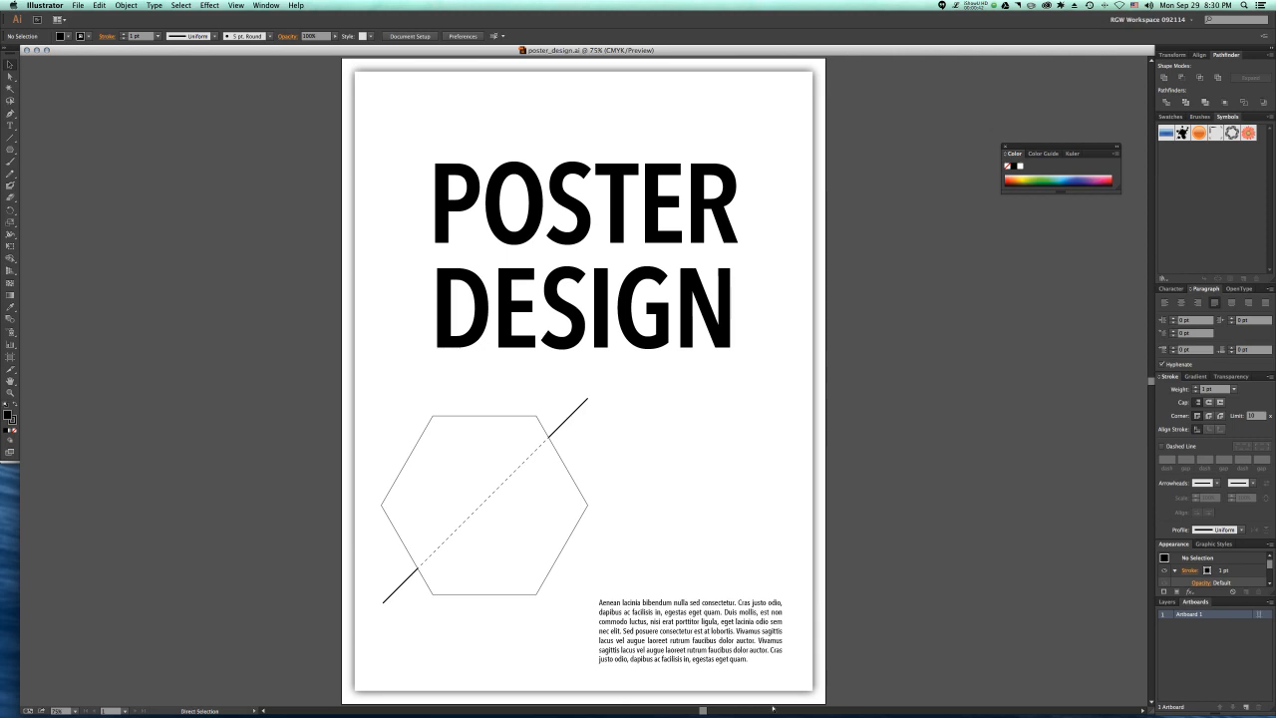
key(super+n)
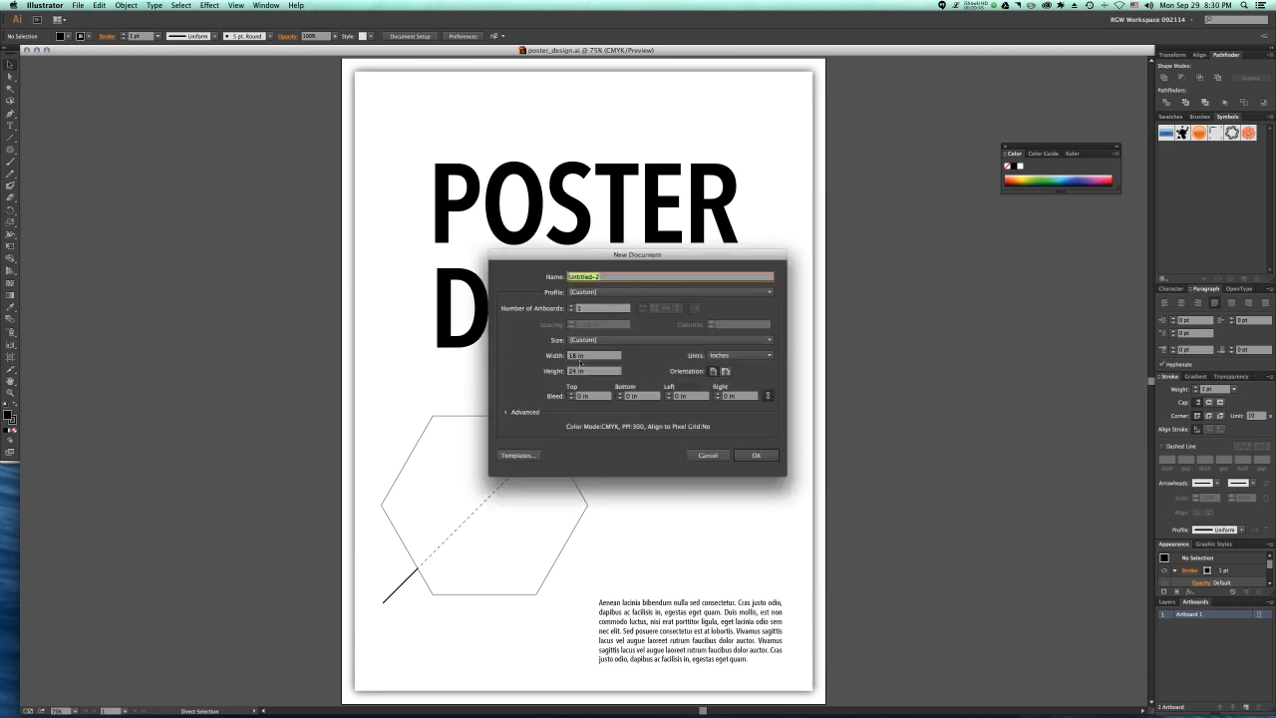
double_click(571, 356)
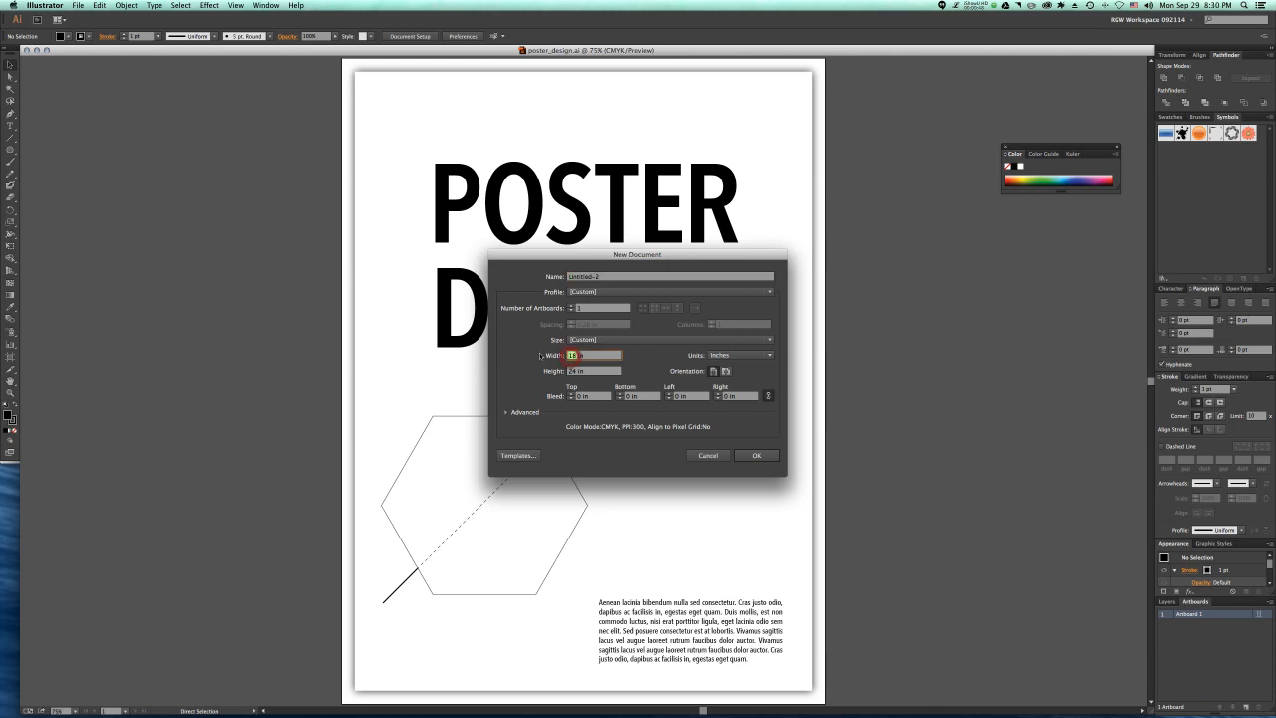
click(586, 340)
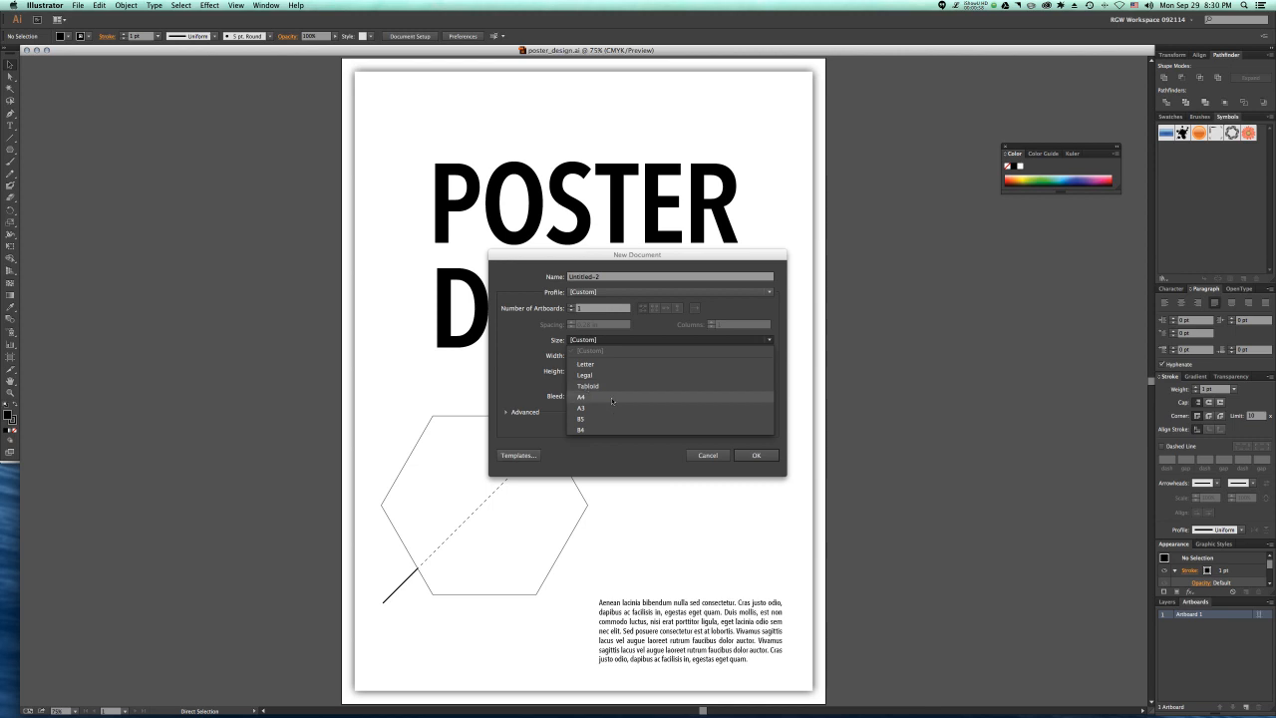
click(704, 455)
click(704, 454)
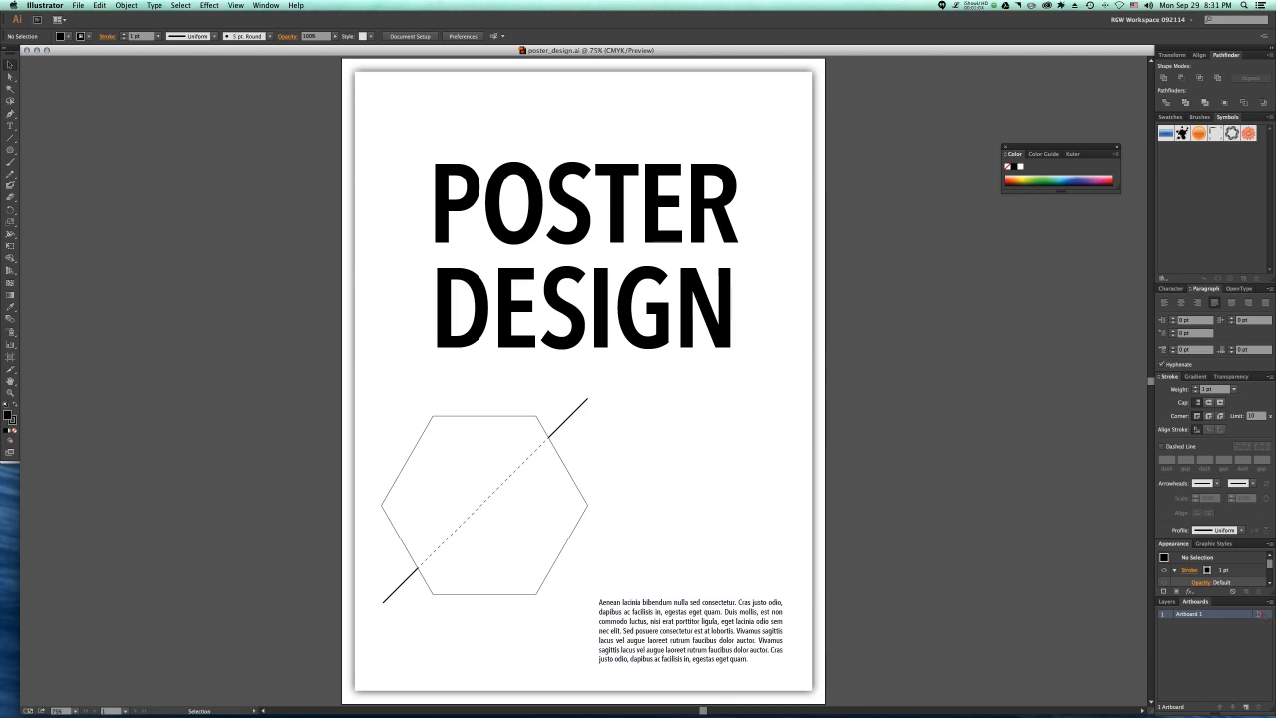
click(1259, 613)
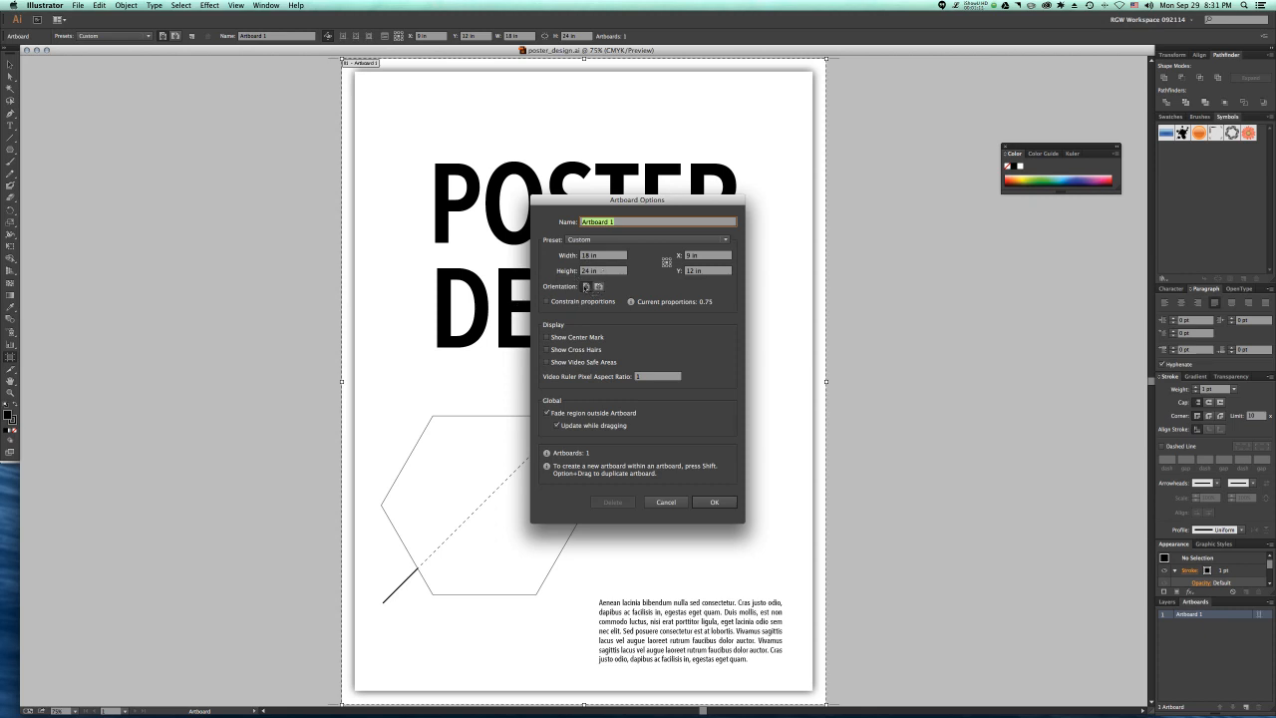
click(599, 287)
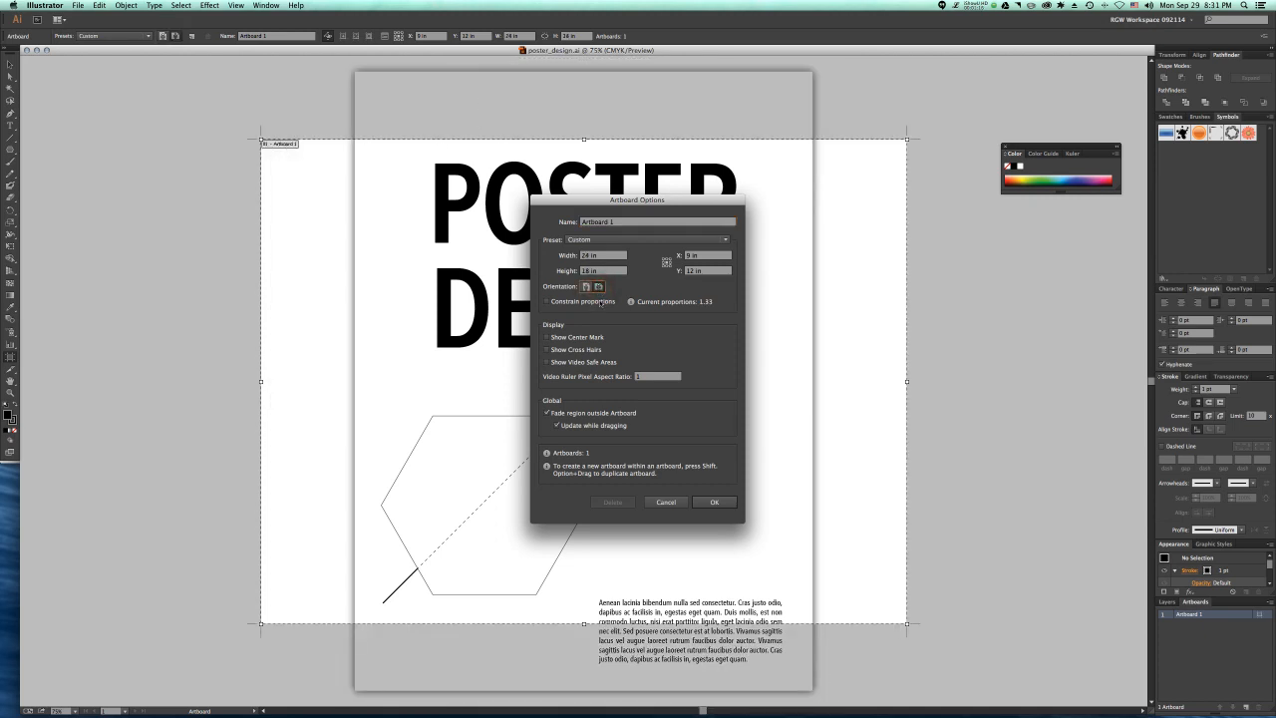
click(586, 287)
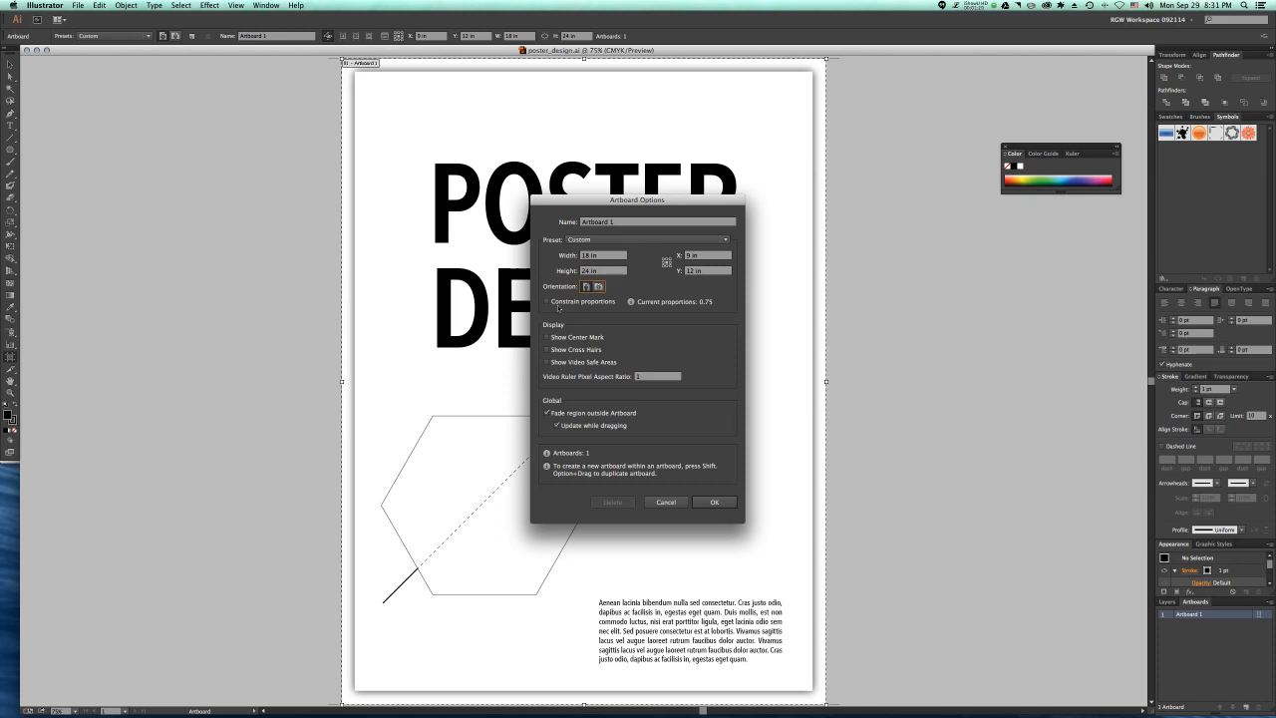
click(658, 503)
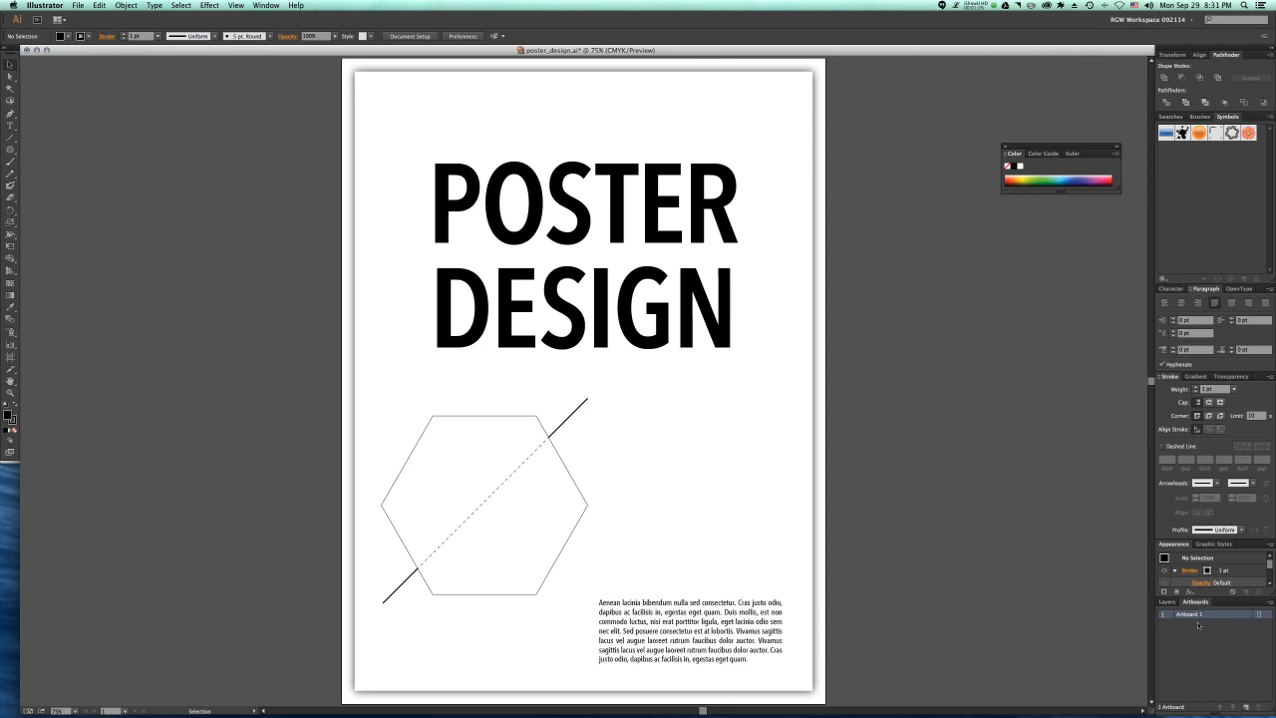
Step: Add a second artboard beside the poster and try a size of 6 in wide by 4 in high in its options
click(1245, 707)
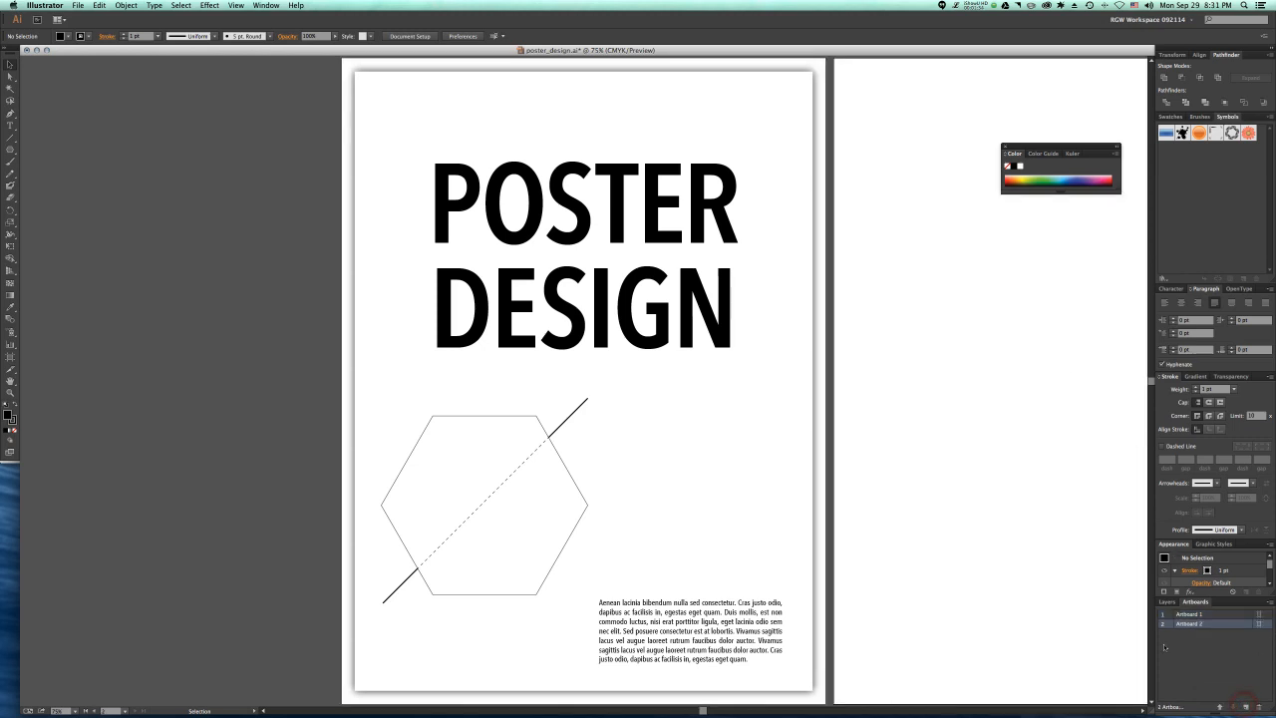
scroll(813, 285, right, 10)
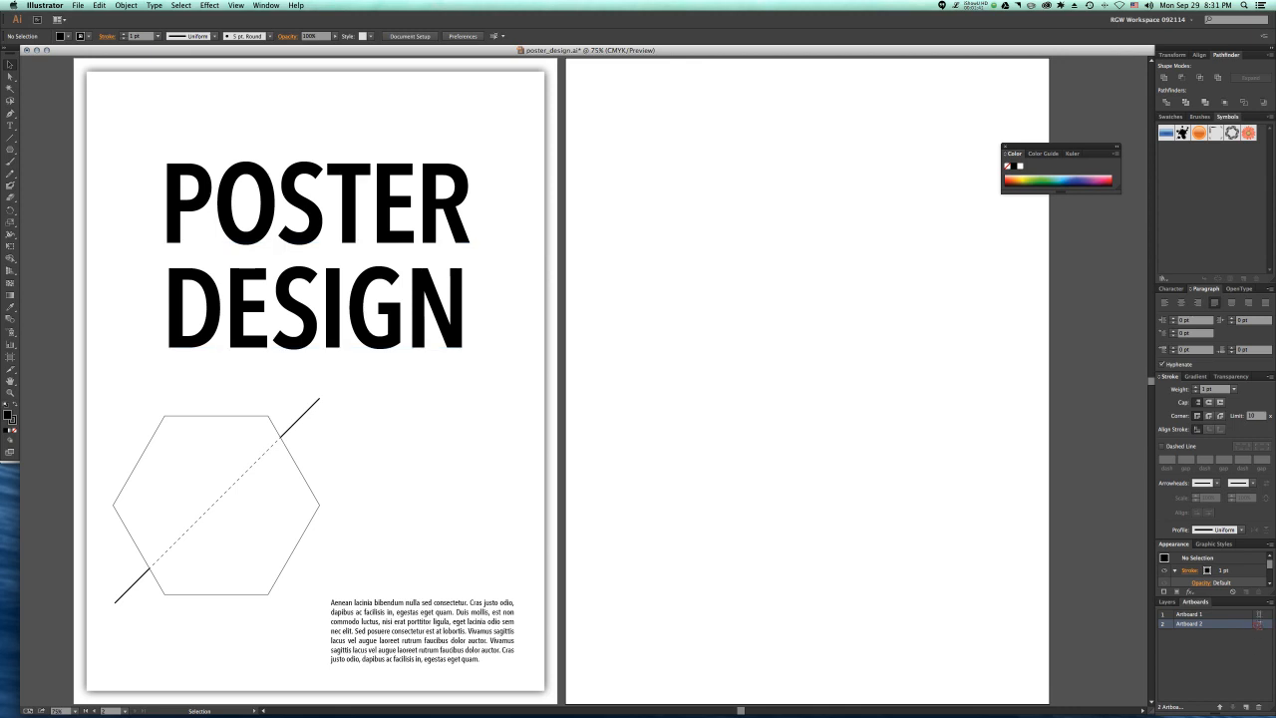
click(1258, 623)
click(585, 255)
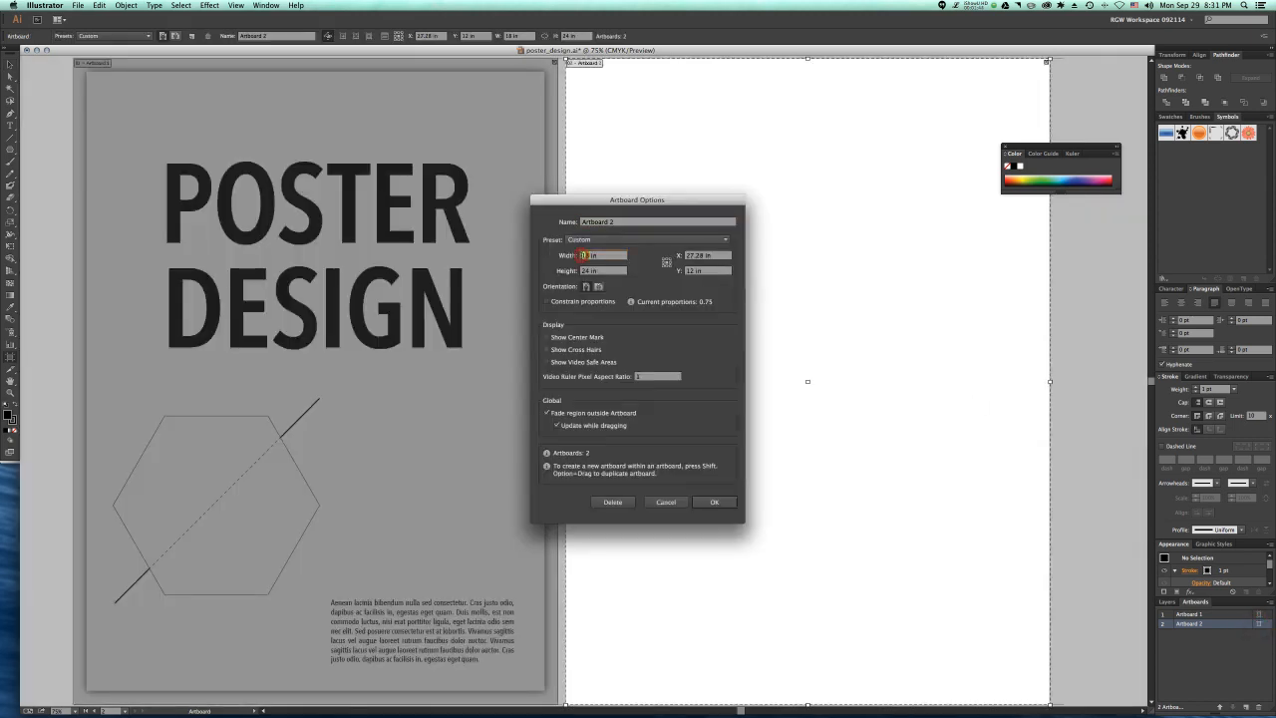
text(6)
key(Tab)
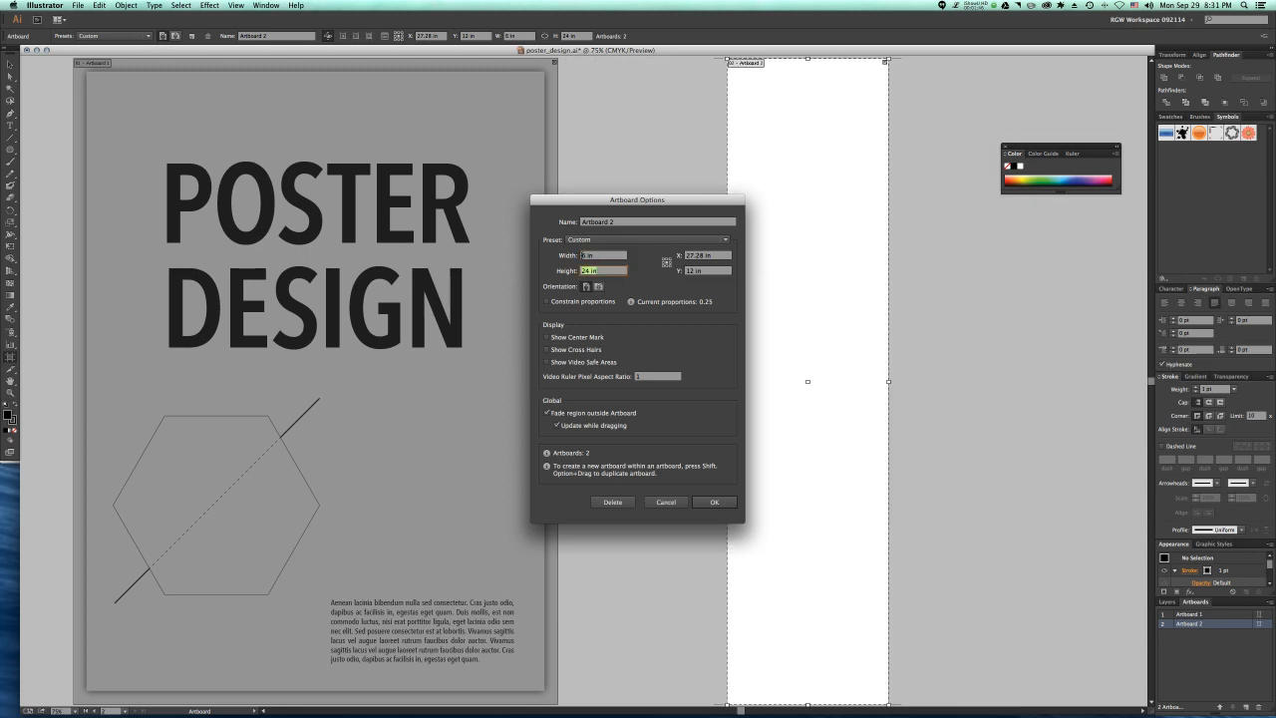
text(4)
key(Tab)
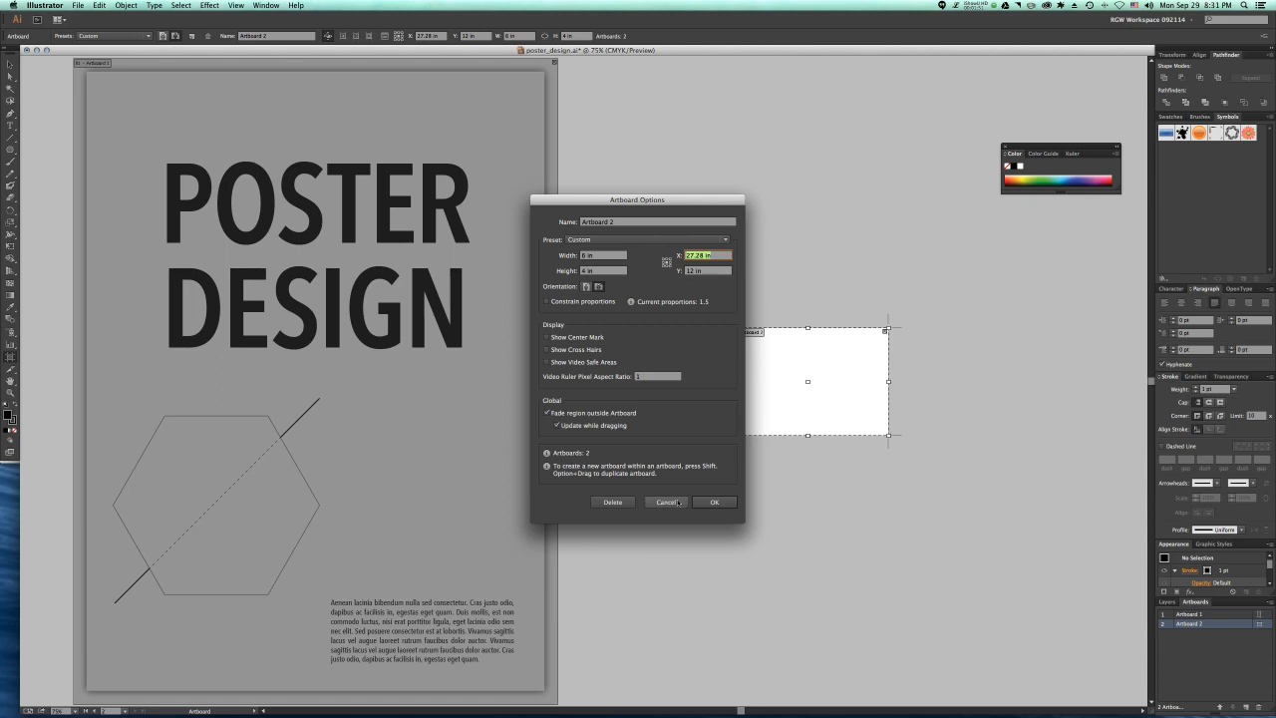
click(678, 501)
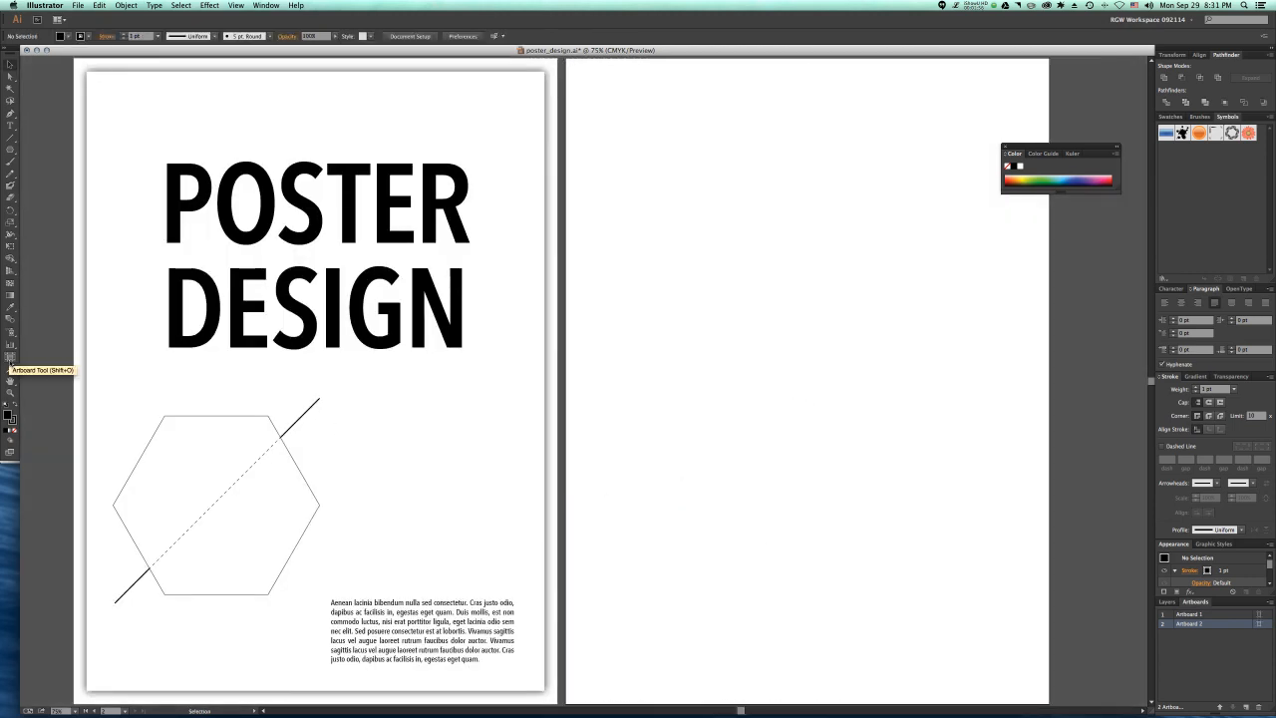
Step: Resize the second artboard freehand with the Artboard tool to 6 in wide and about 4 in high
click(9, 359)
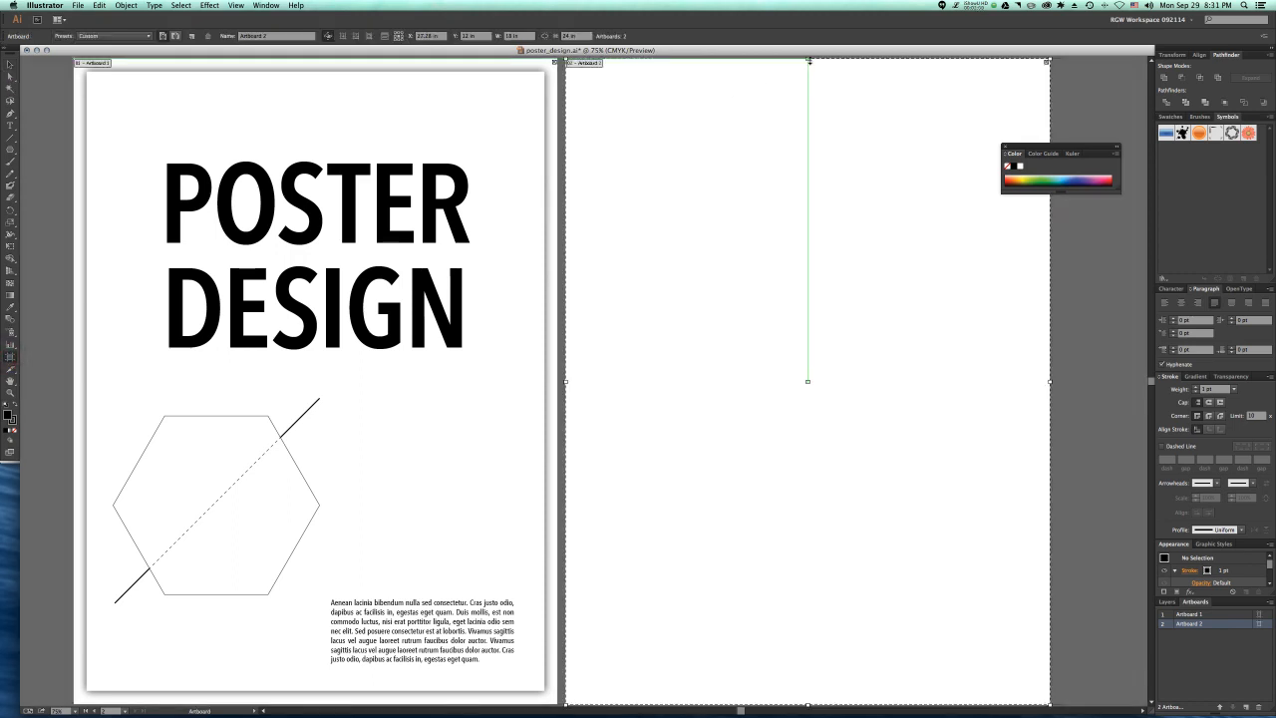
drag(808, 60, 799, 479)
click(798, 477)
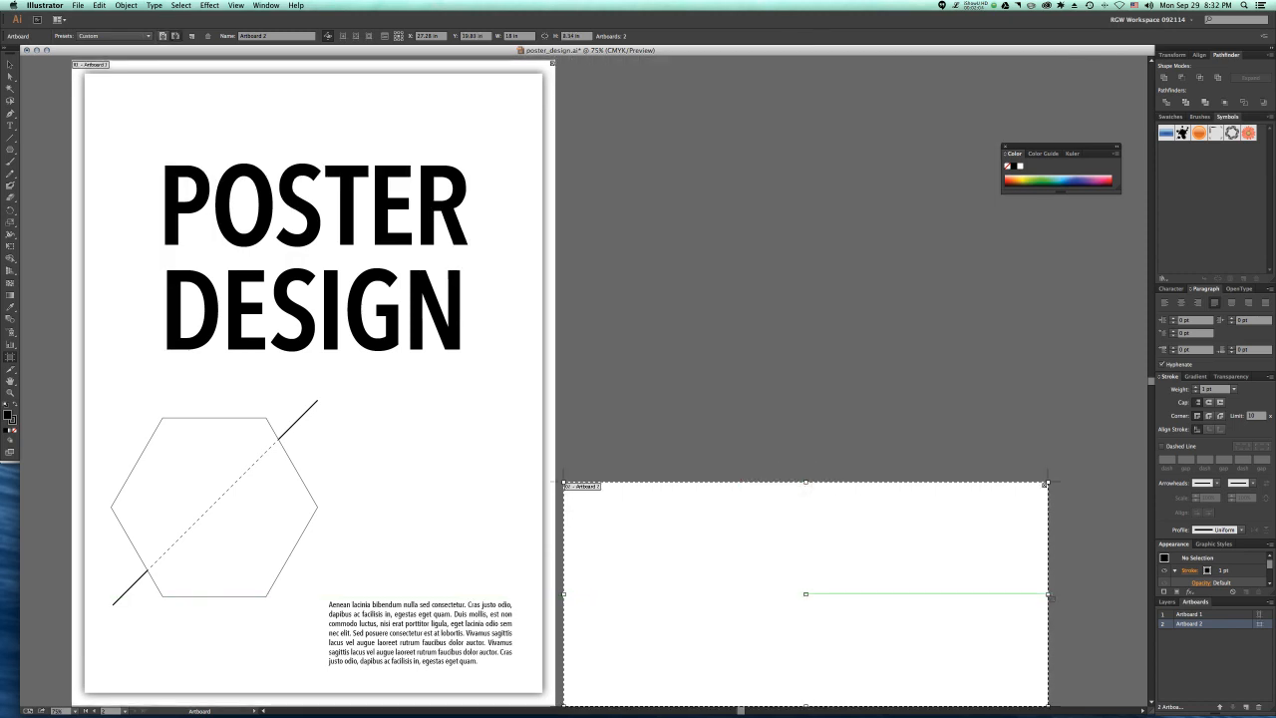
click(1047, 595)
drag(1048, 595, 725, 594)
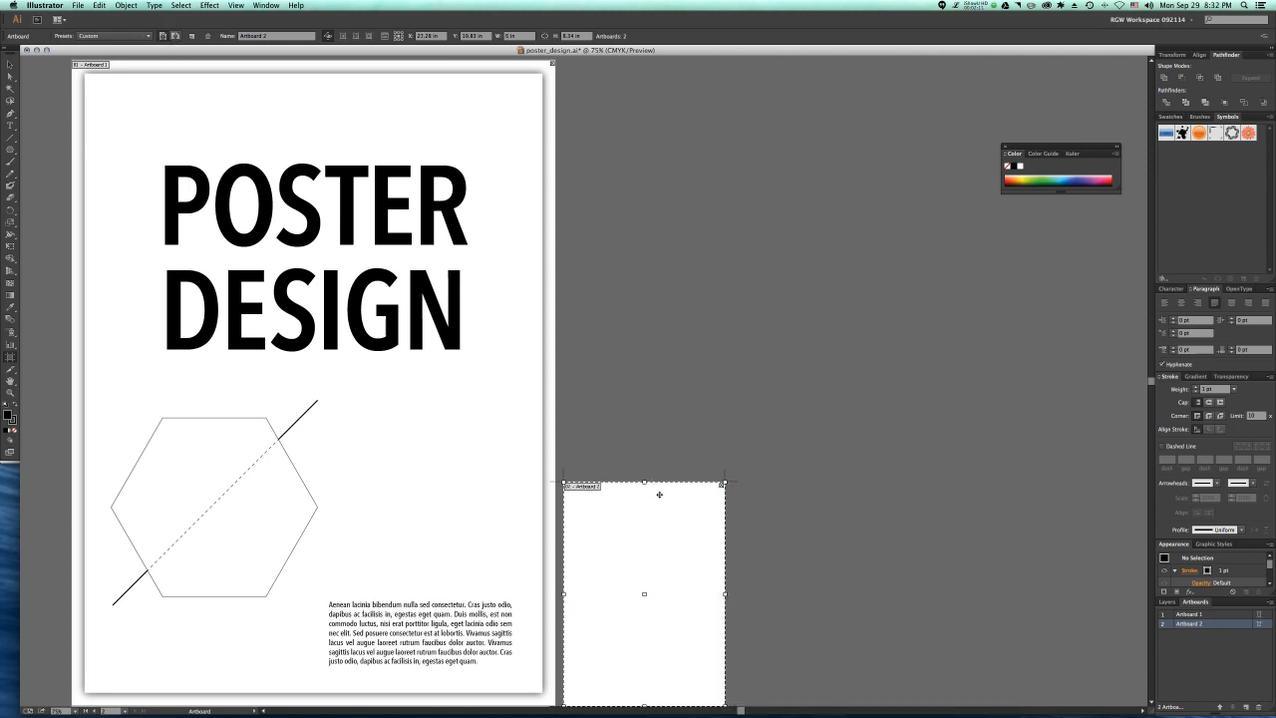
drag(644, 482, 647, 600)
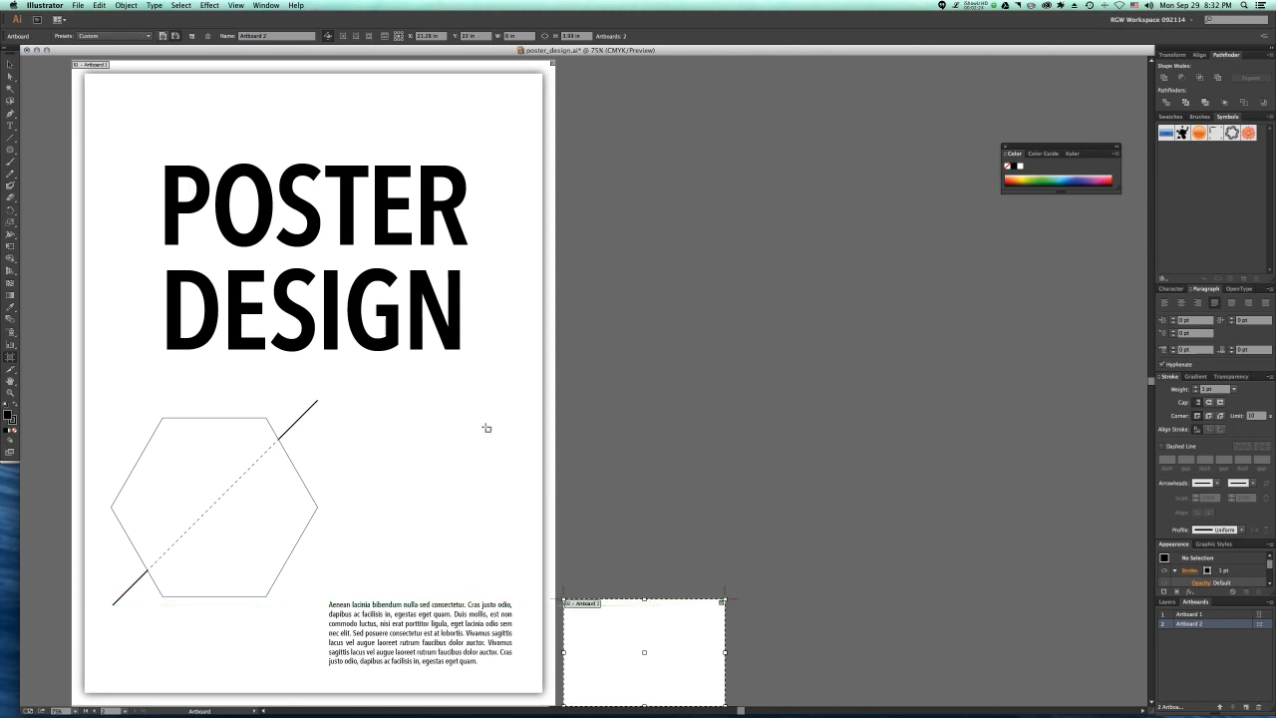
click(10, 65)
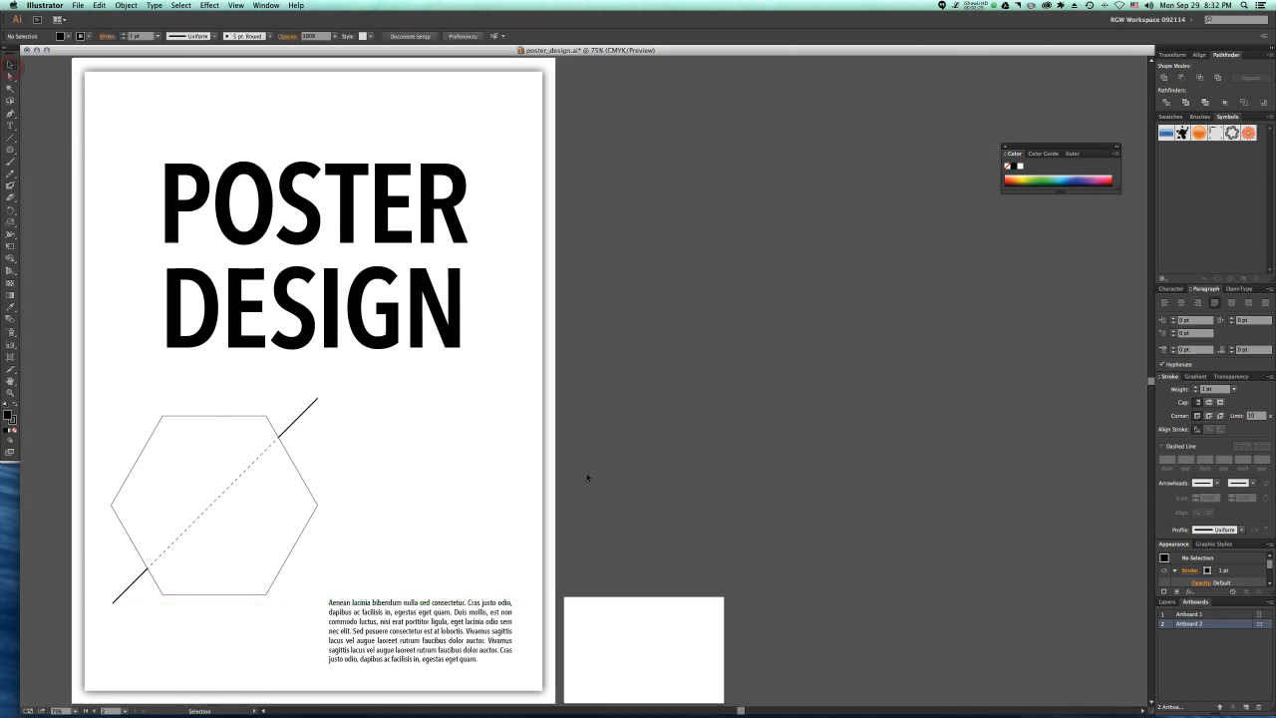
Step: Undo the freehand resizing and the creation of the second artboard
scroll(590, 475, down, 2)
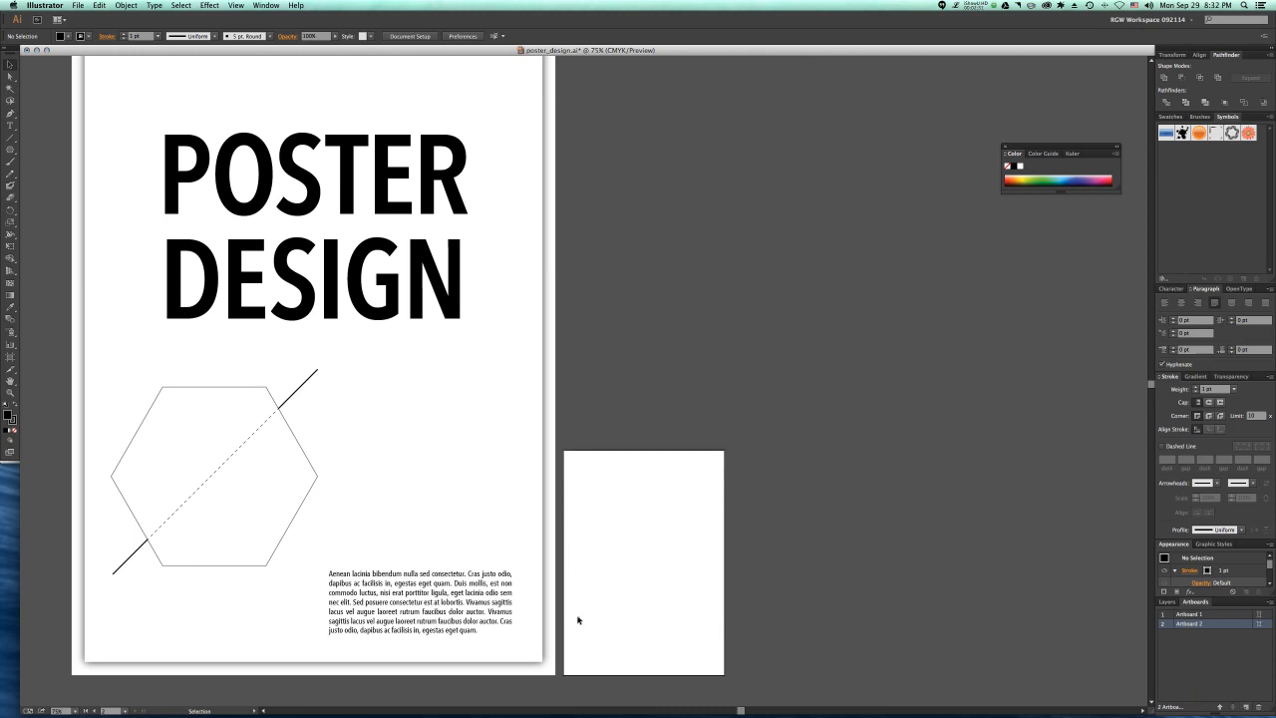
key(super+z)
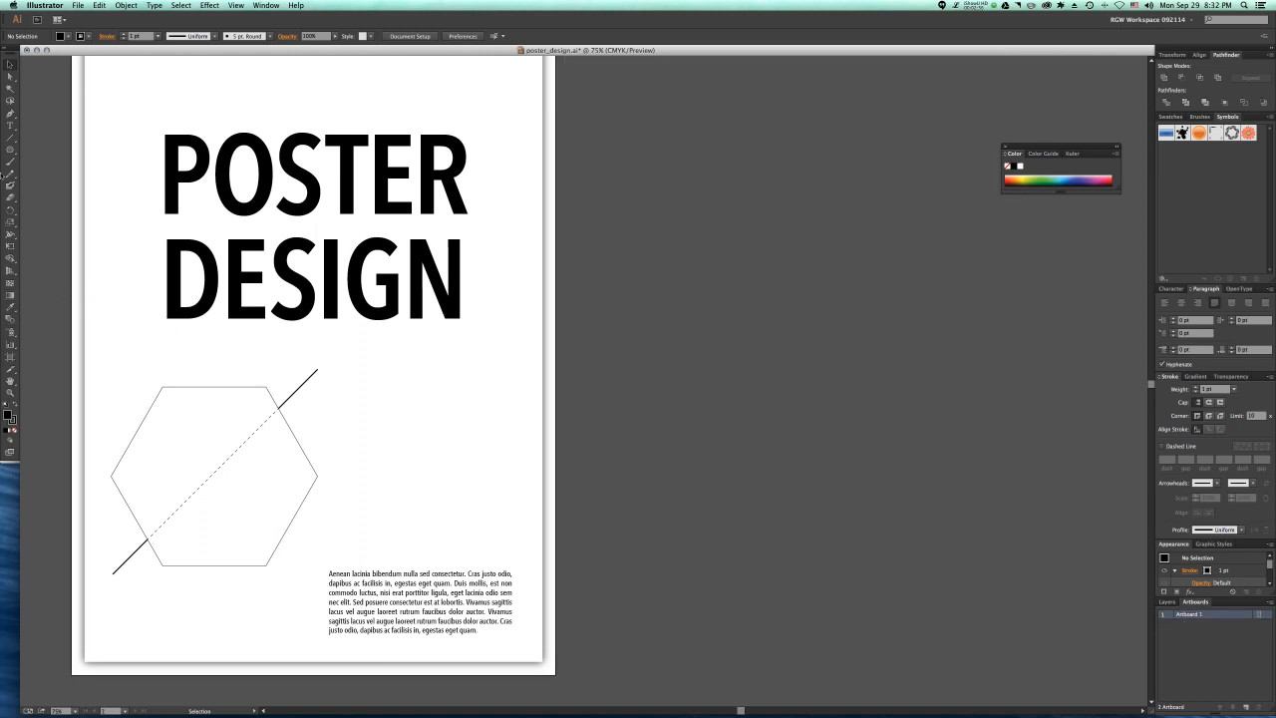
Step: Draw a rectangle 6 in wide and 4 in high on the empty canvas beside the poster artboard
drag(10, 148, 49, 154)
click(593, 159)
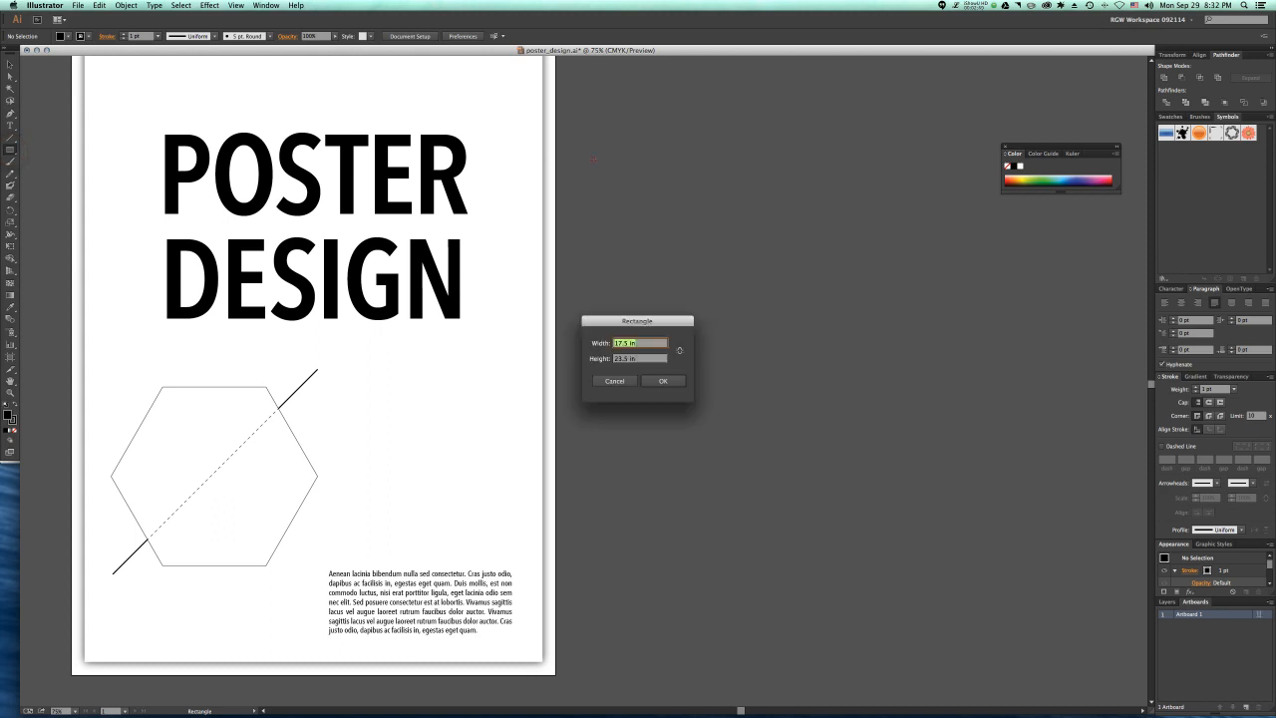
text(6)
key(Tab)
text(4)
click(668, 380)
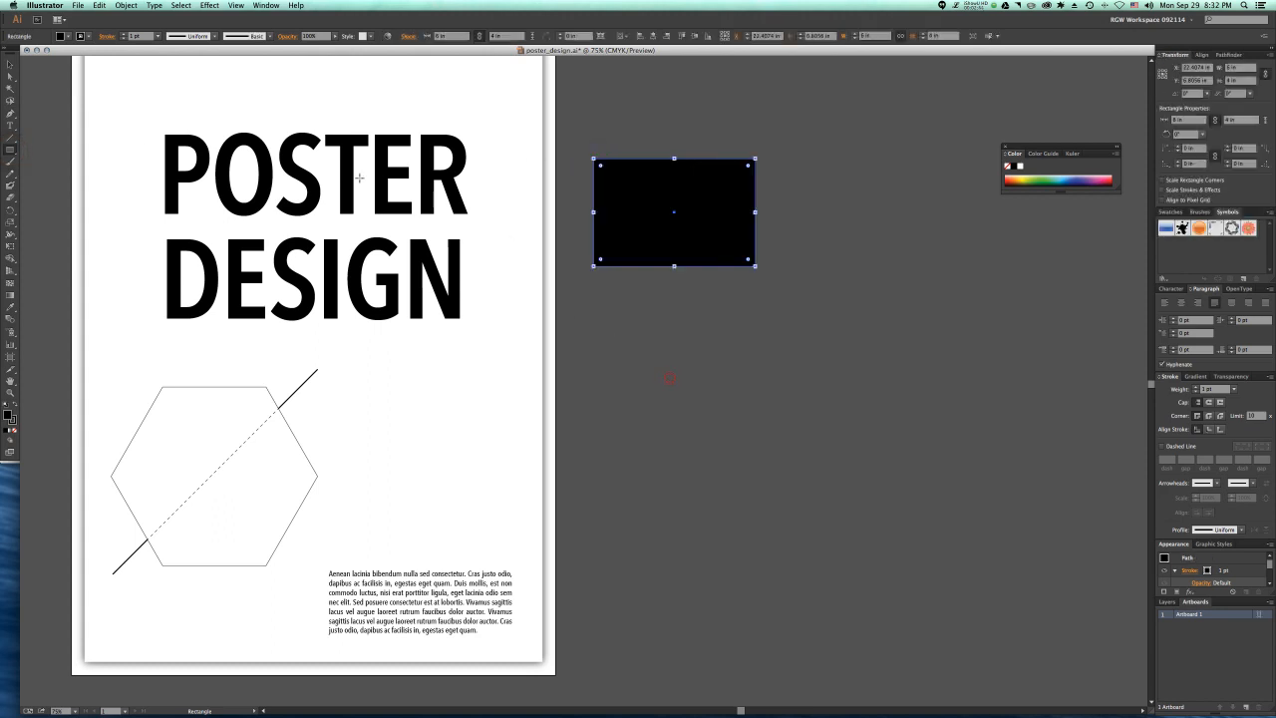
Step: Move the 6 × 4 in rectangle close beside the poster, with its upper edge aligned to the artboard's upper edge
key(v)
drag(647, 207, 659, 128)
scroll(675, 290, up, 1)
key(a)
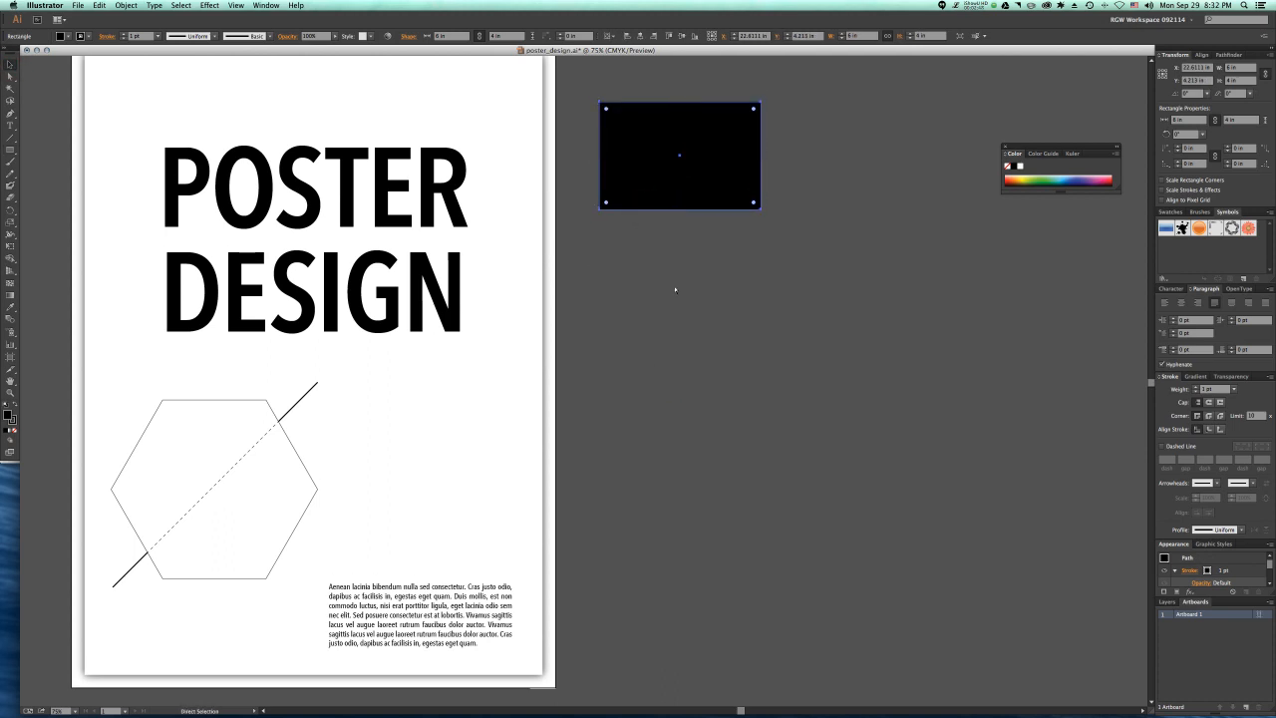
scroll(675, 291, left, 5)
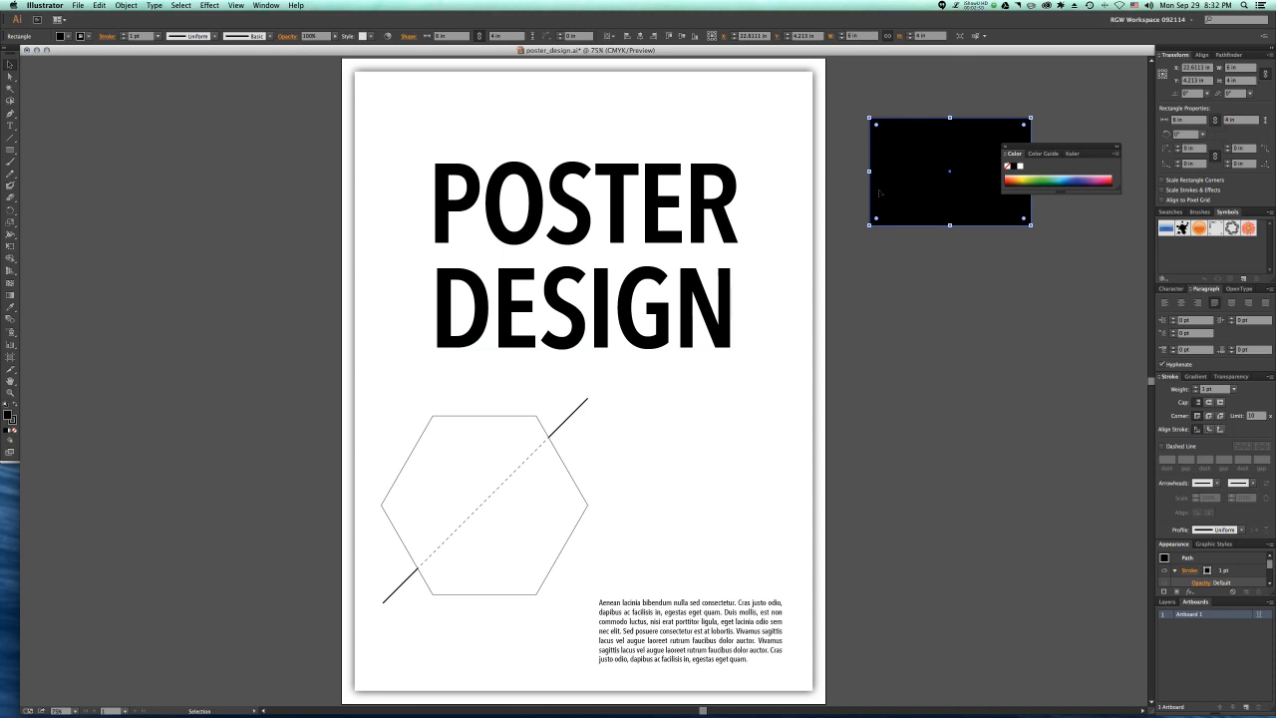
drag(891, 190, 861, 131)
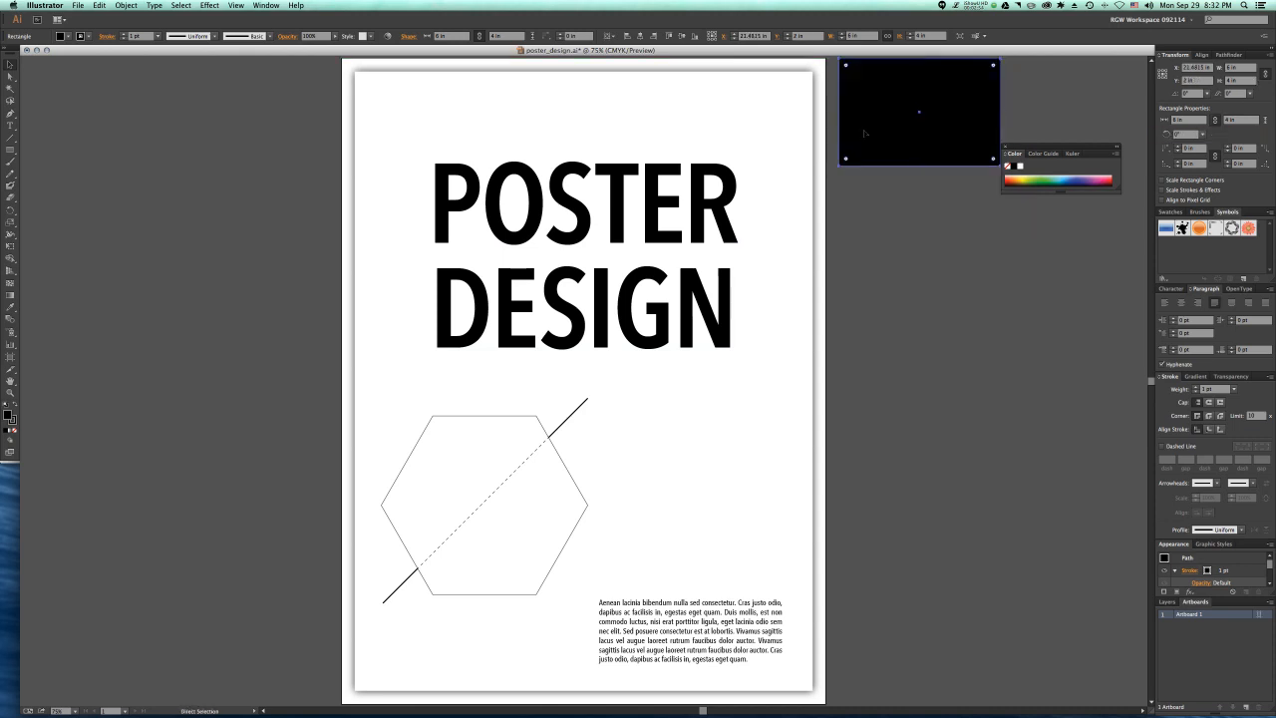
Step: Convert the selected rectangle into an artboard
key(v)
click(125, 6)
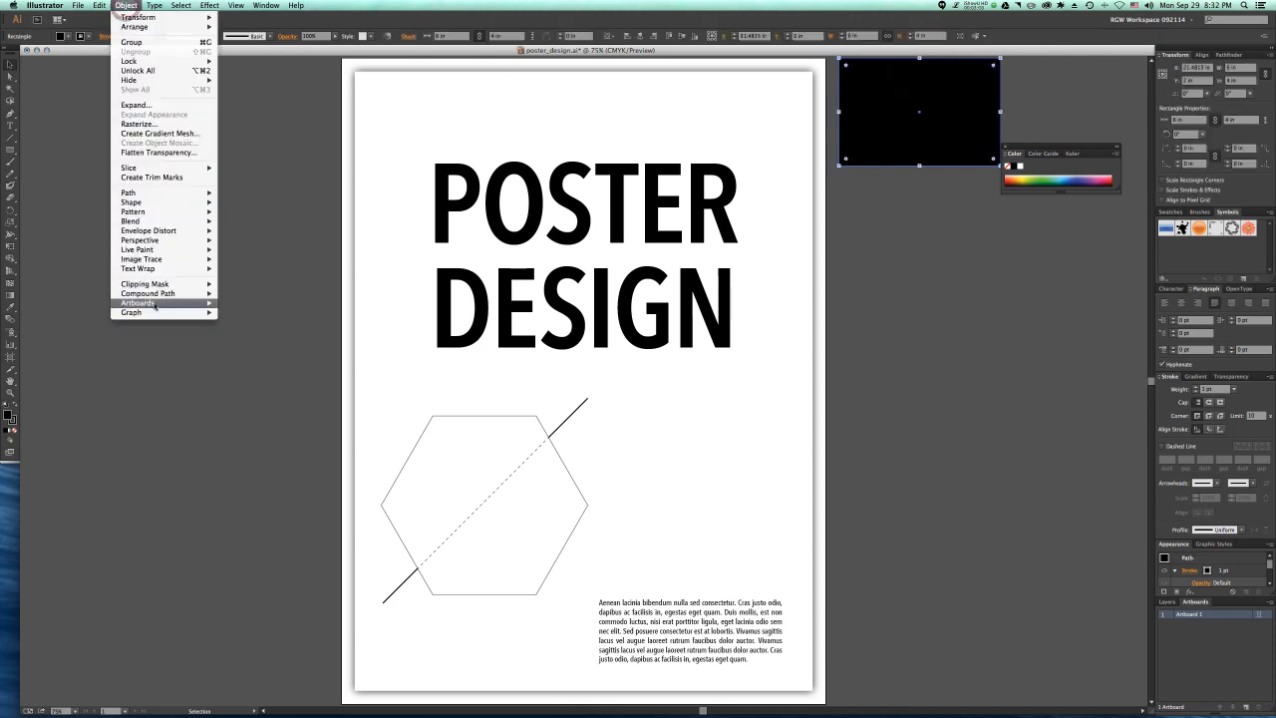
mouse_move(155, 304)
click(239, 304)
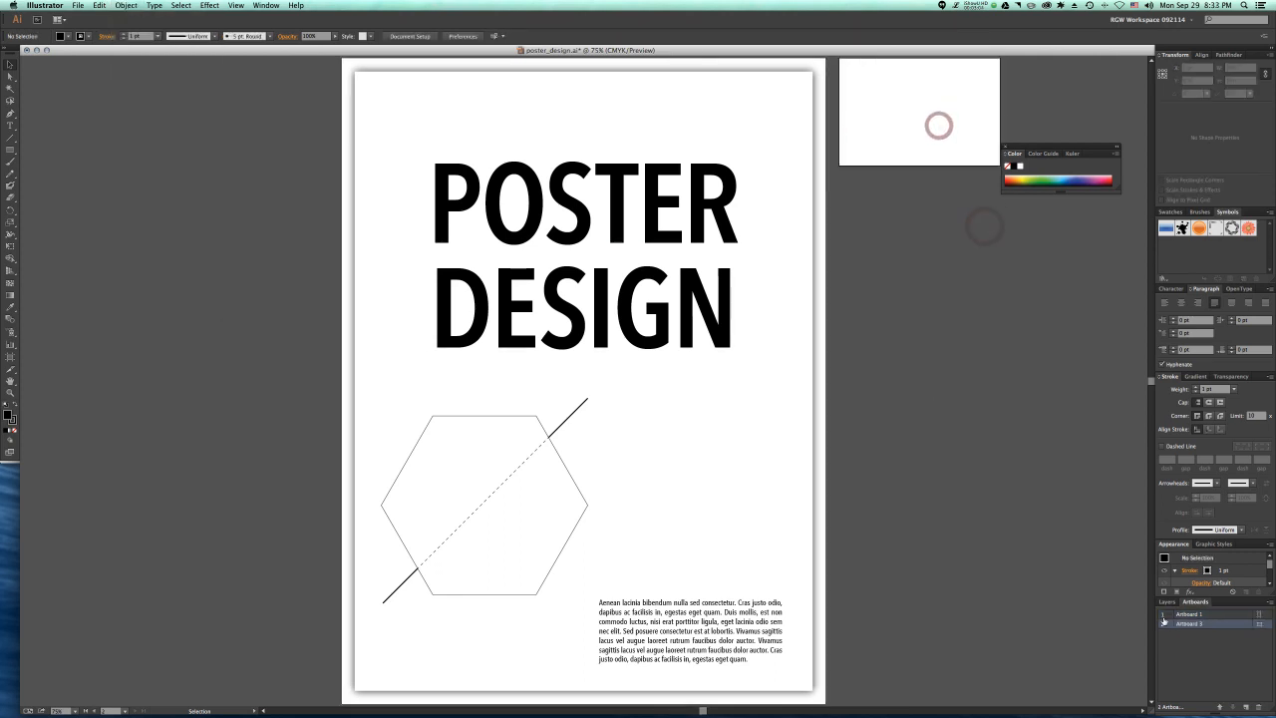
Step: Fit the new small artboard in view, return to the poster artboard, and make the small artboard active again
double_click(1214, 624)
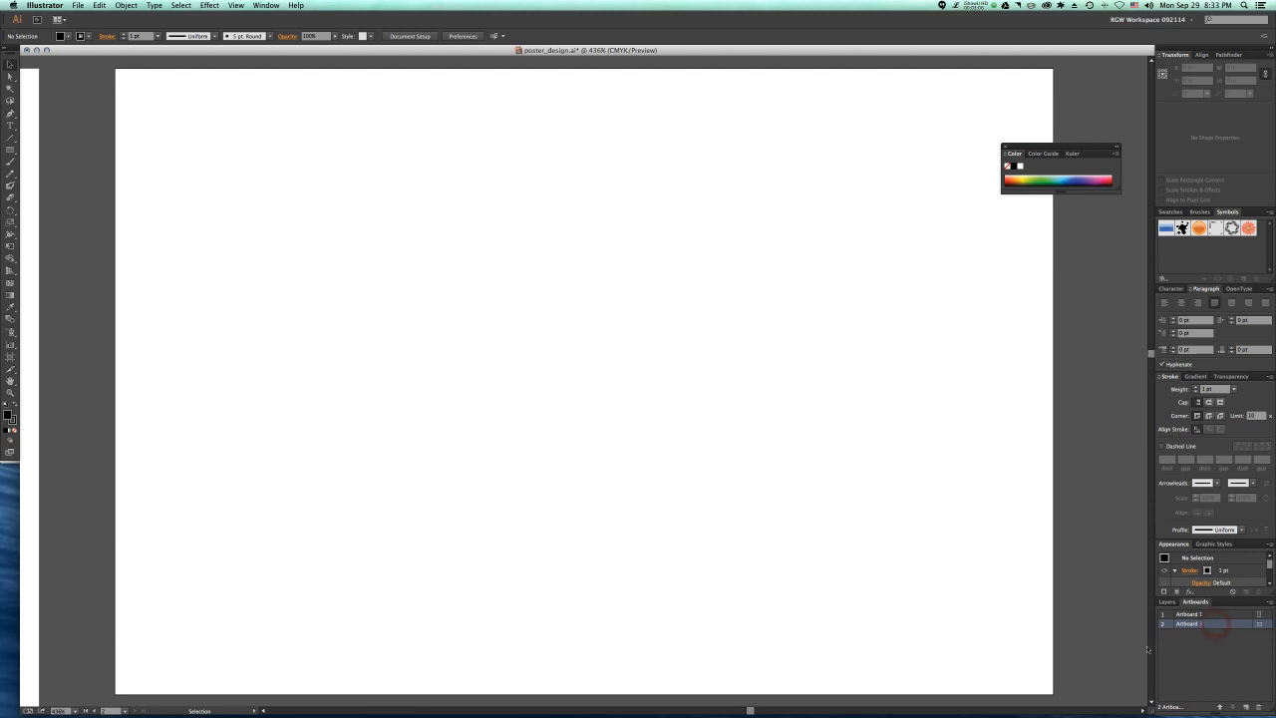
scroll(1096, 658, down, 1)
key(super+0)
click(82, 710)
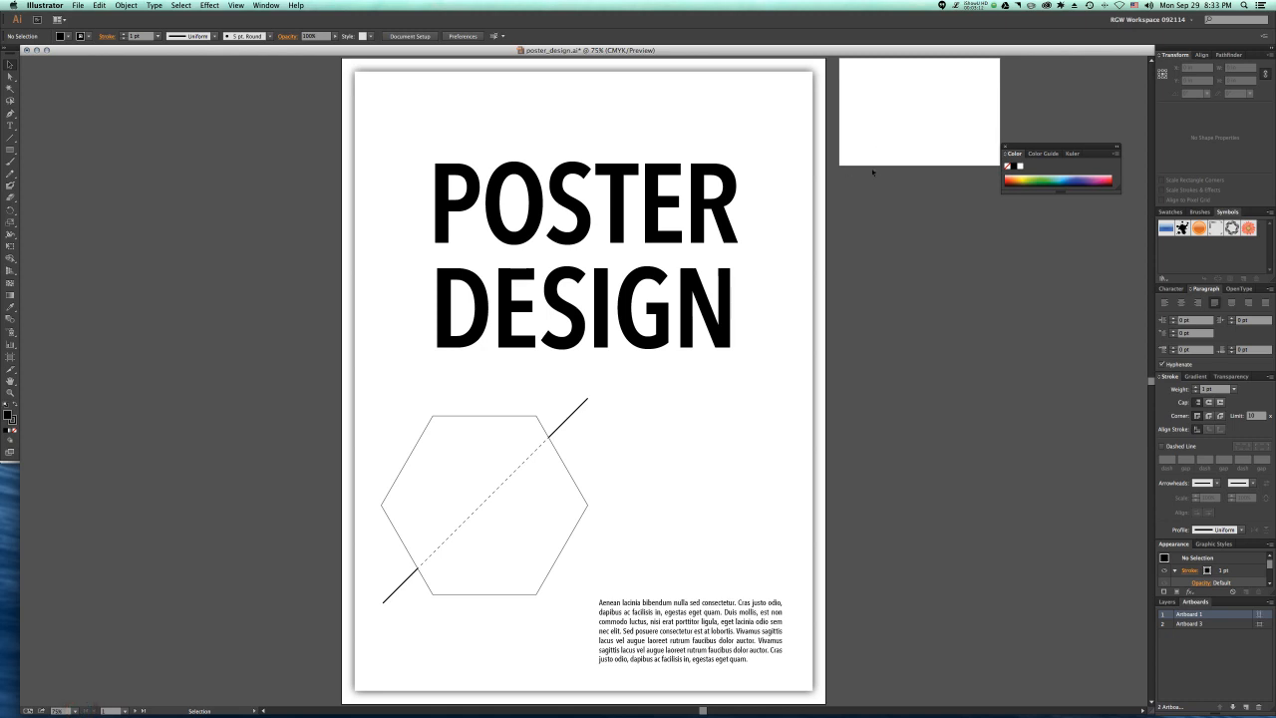
click(862, 76)
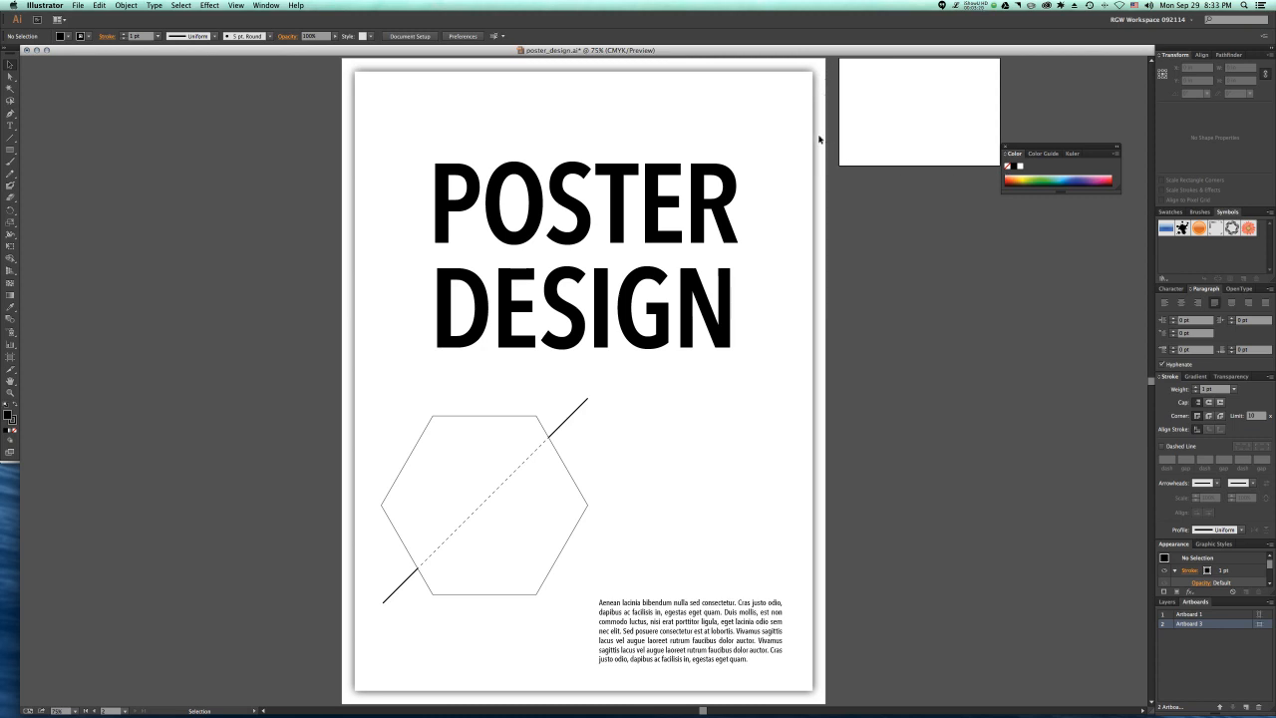
Step: Paste another 6 × 4 in rectangle, align it just below the small artboard, and convert it into an artboard
key(super+v)
drag(624, 375, 985, 219)
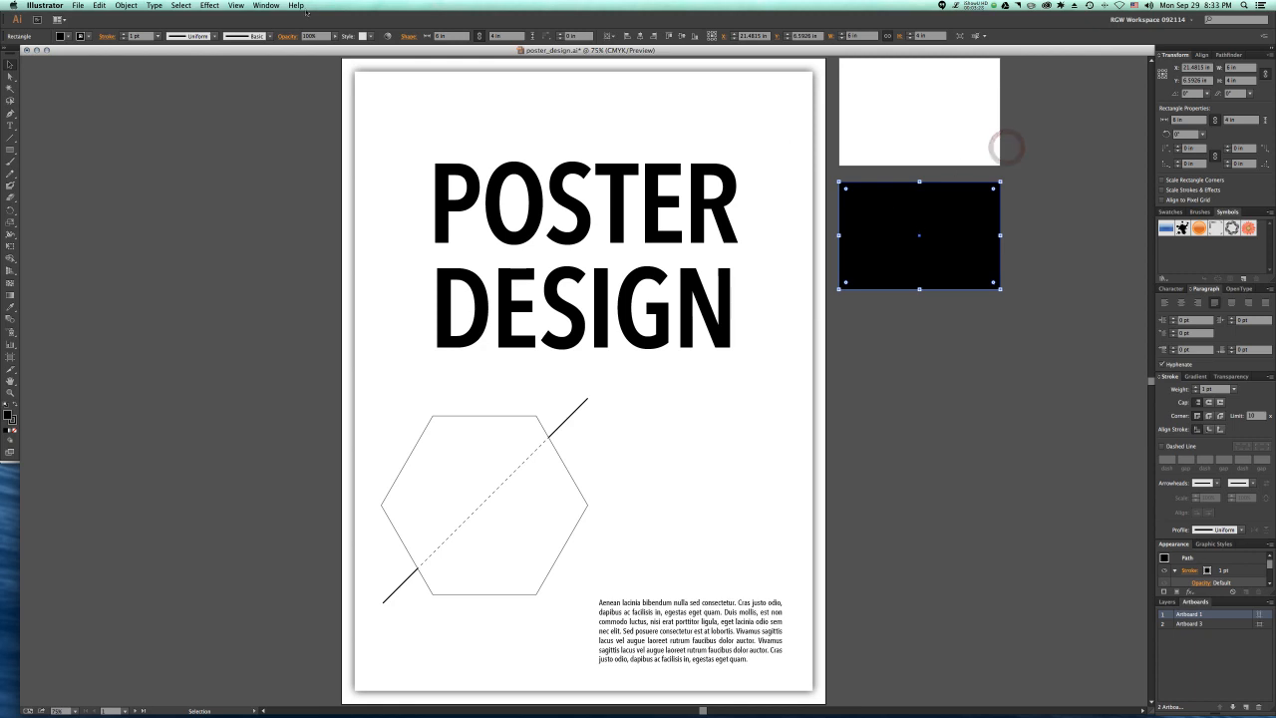
click(126, 5)
mouse_move(149, 303)
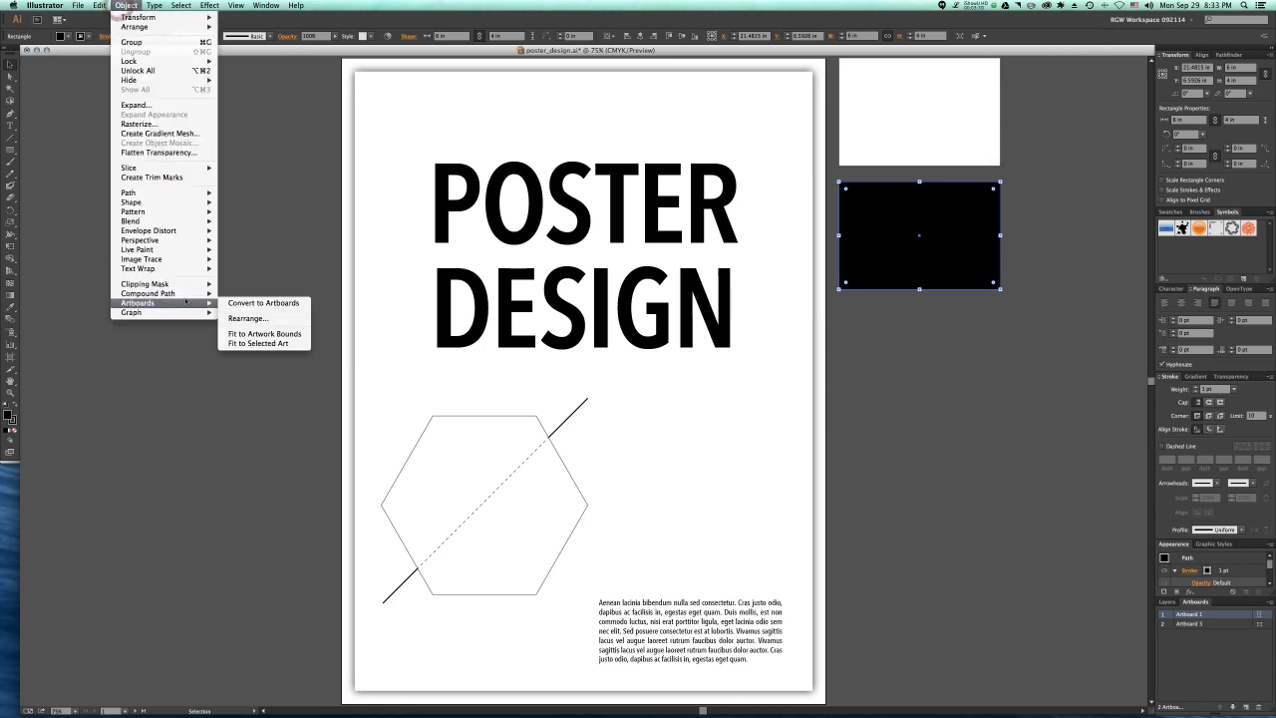
click(269, 301)
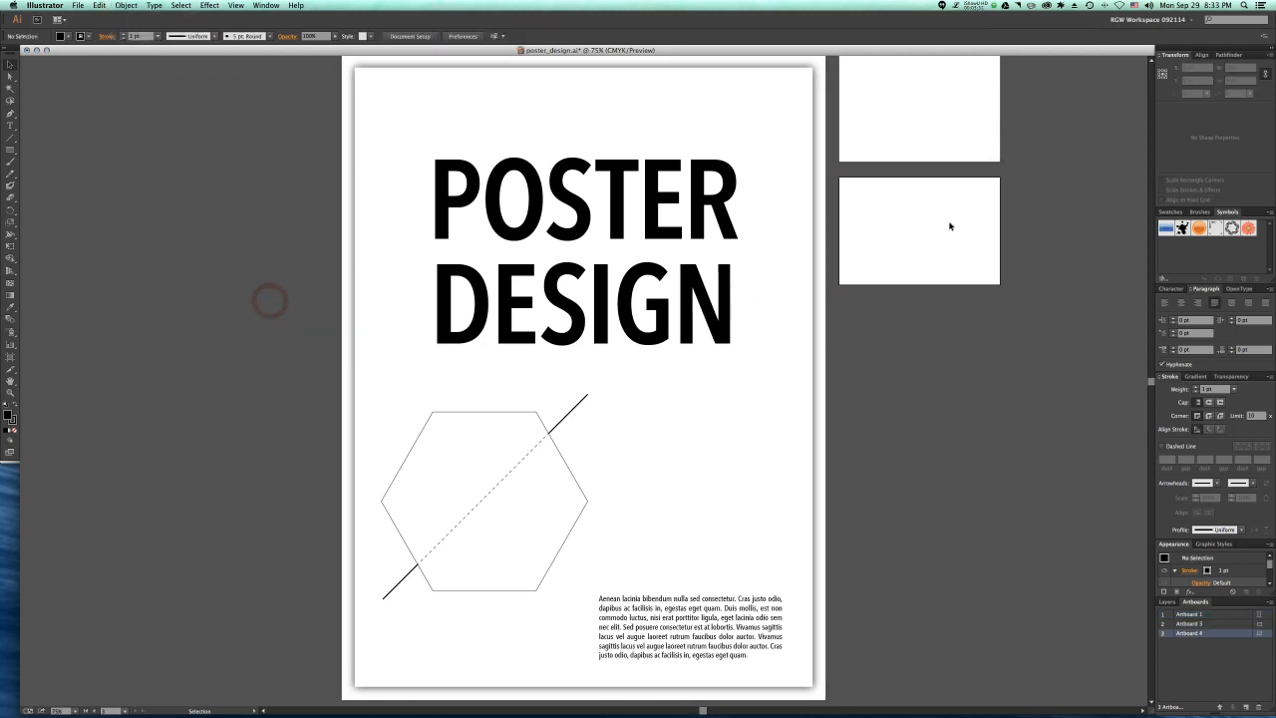
Step: Switch the active artboard back and forth between the two small postcard artboards
scroll(897, 189, up, 1)
click(870, 115)
click(870, 271)
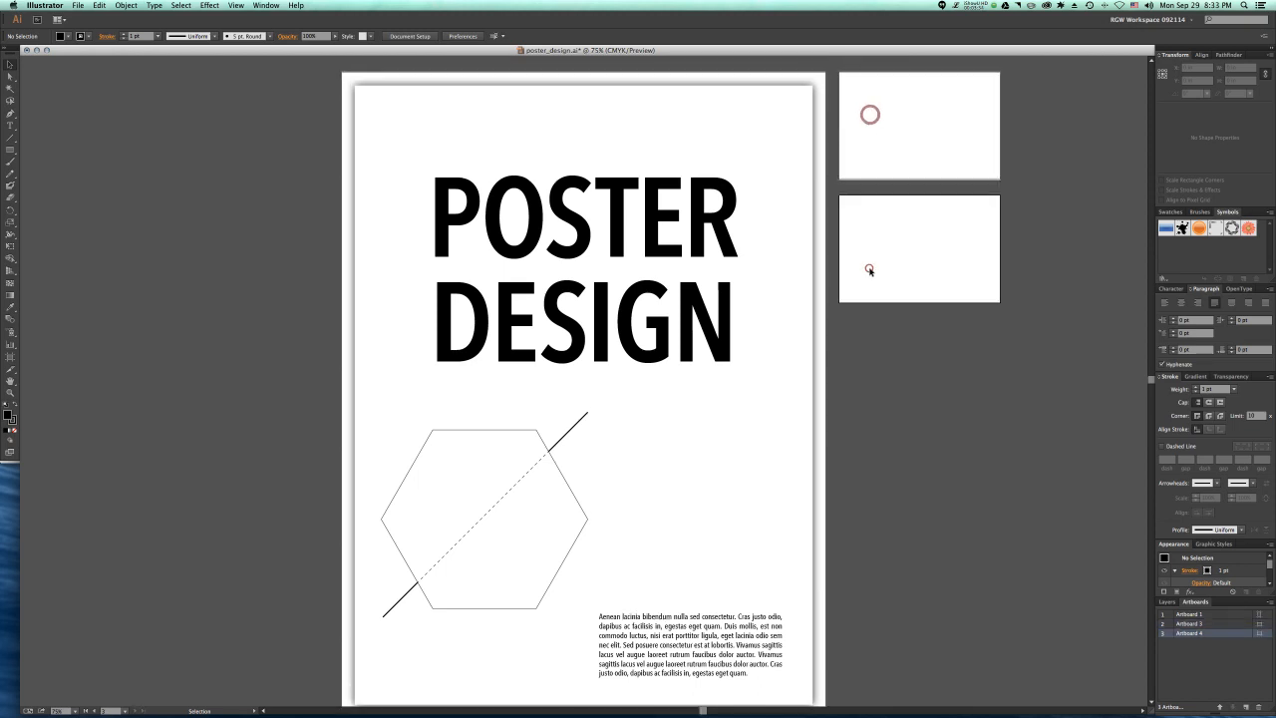
click(891, 127)
click(891, 255)
click(880, 109)
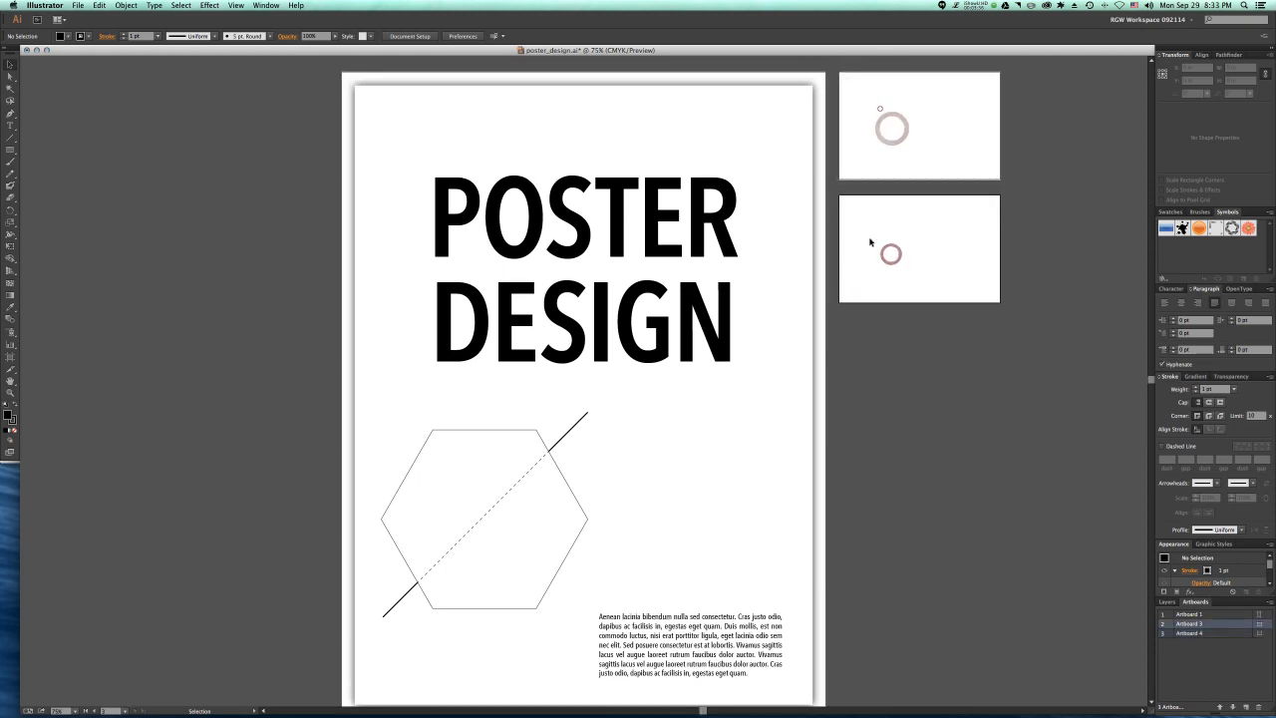
click(873, 259)
click(875, 107)
click(876, 261)
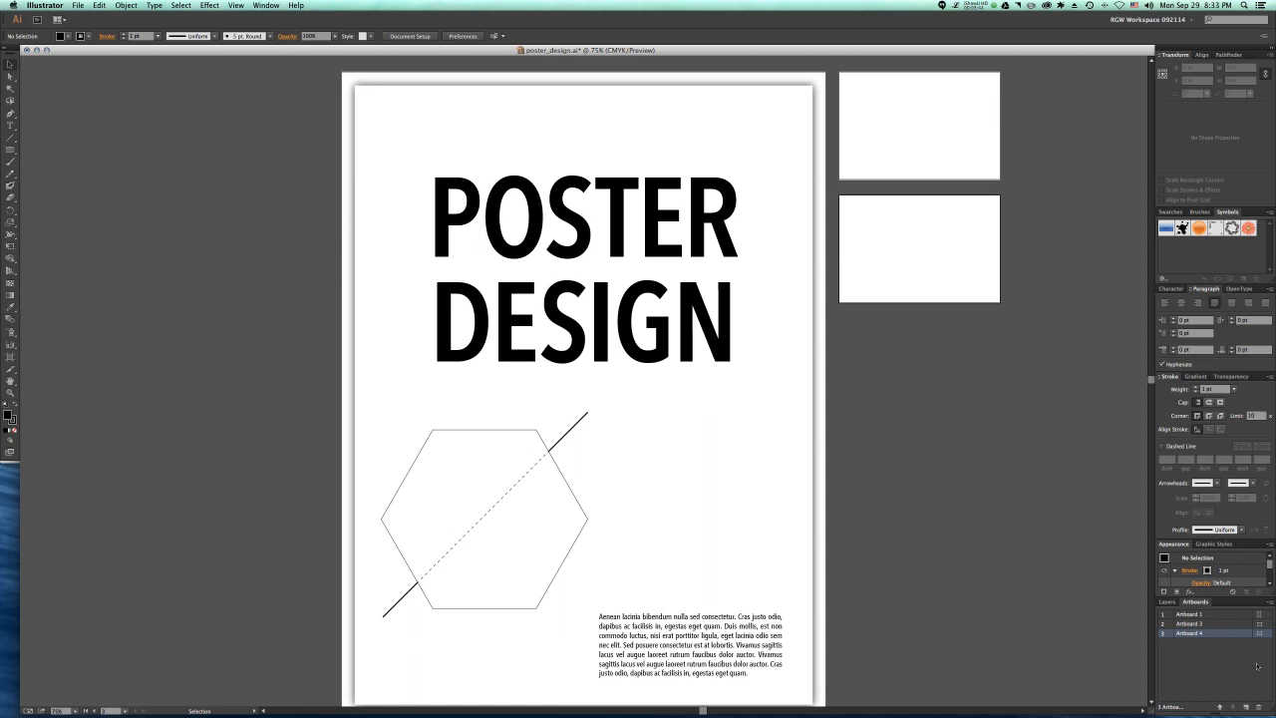
Step: Draw a rectangle 11 in wide and 8.5 in high on the empty canvas below the two small artboards
click(10, 149)
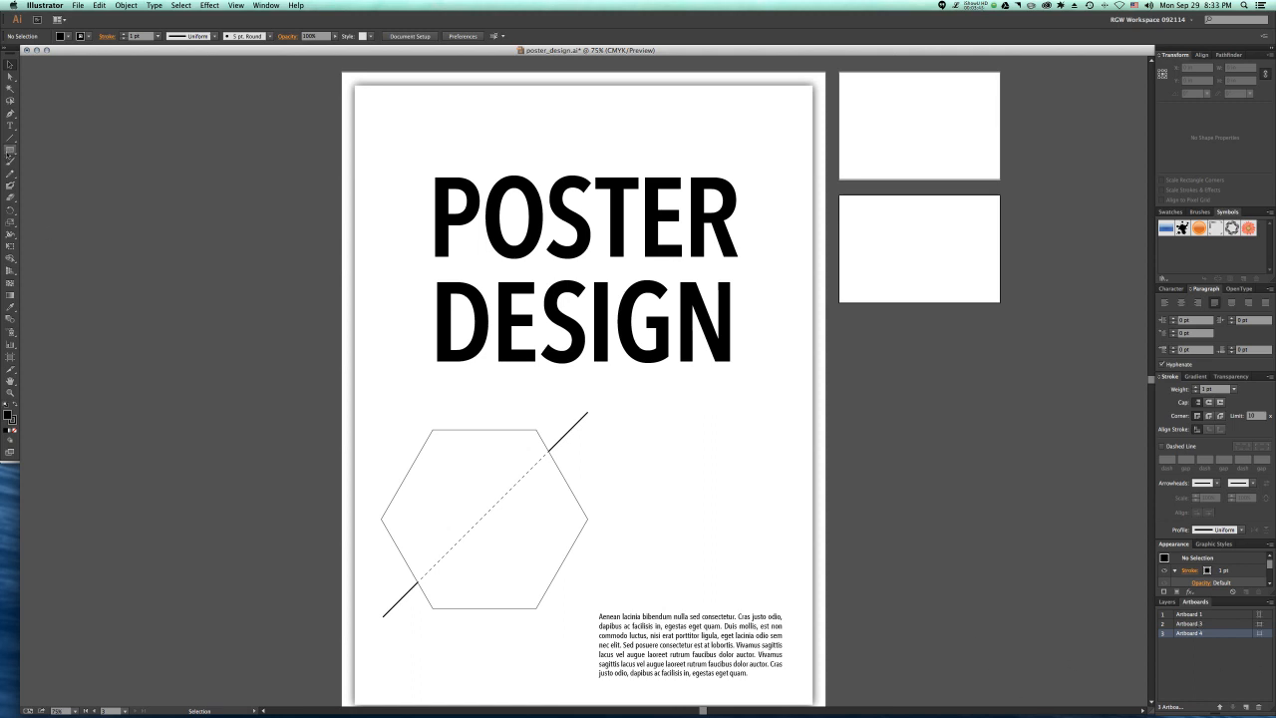
click(844, 367)
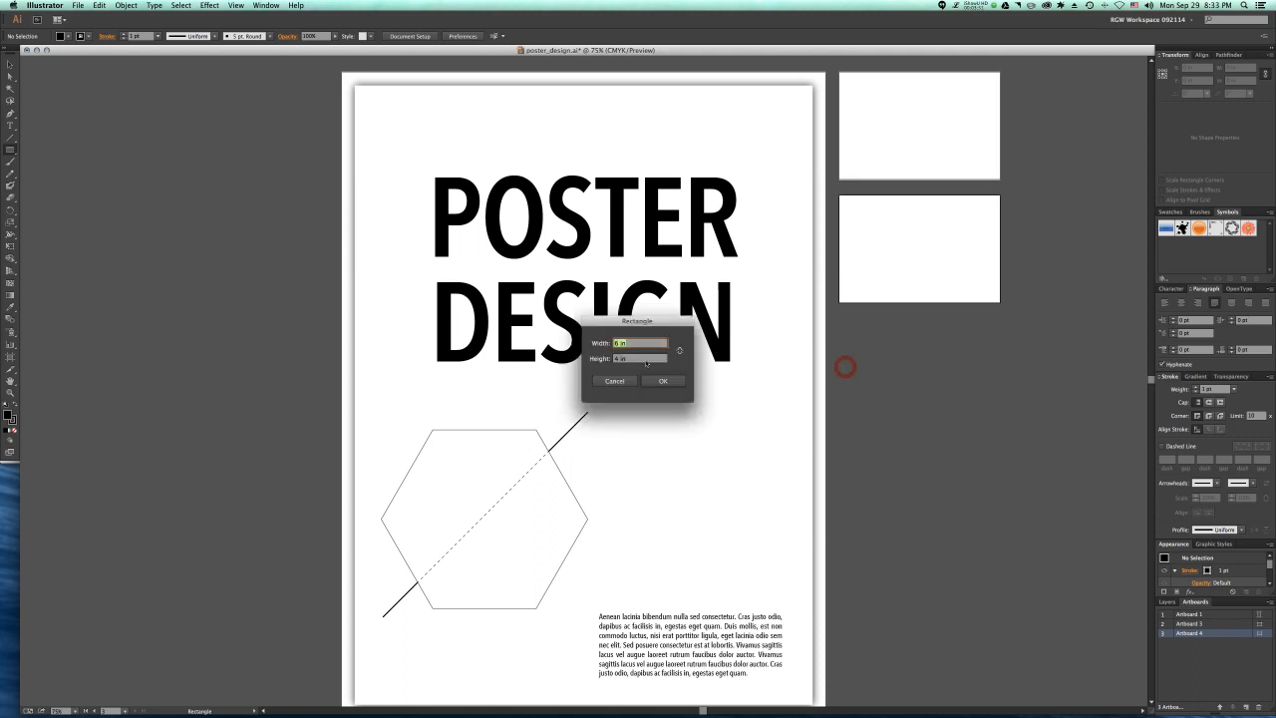
text(11)
key(Tab)
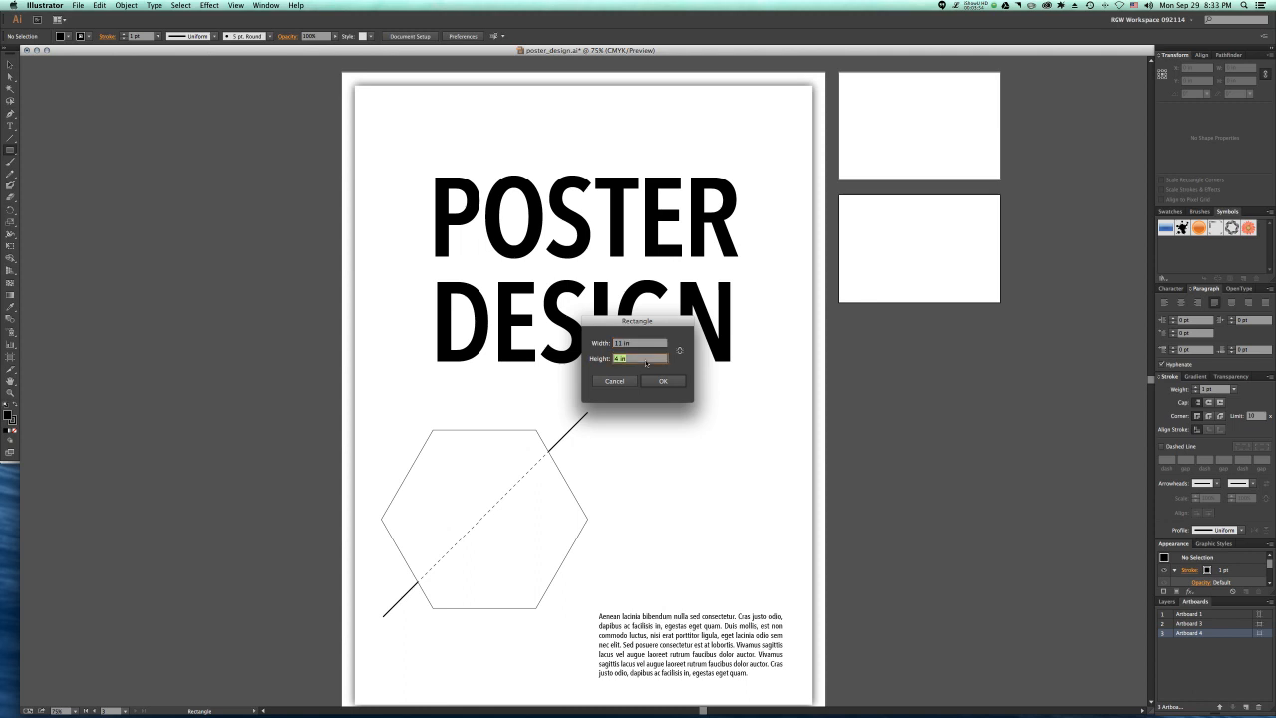
text(8.5)
click(661, 381)
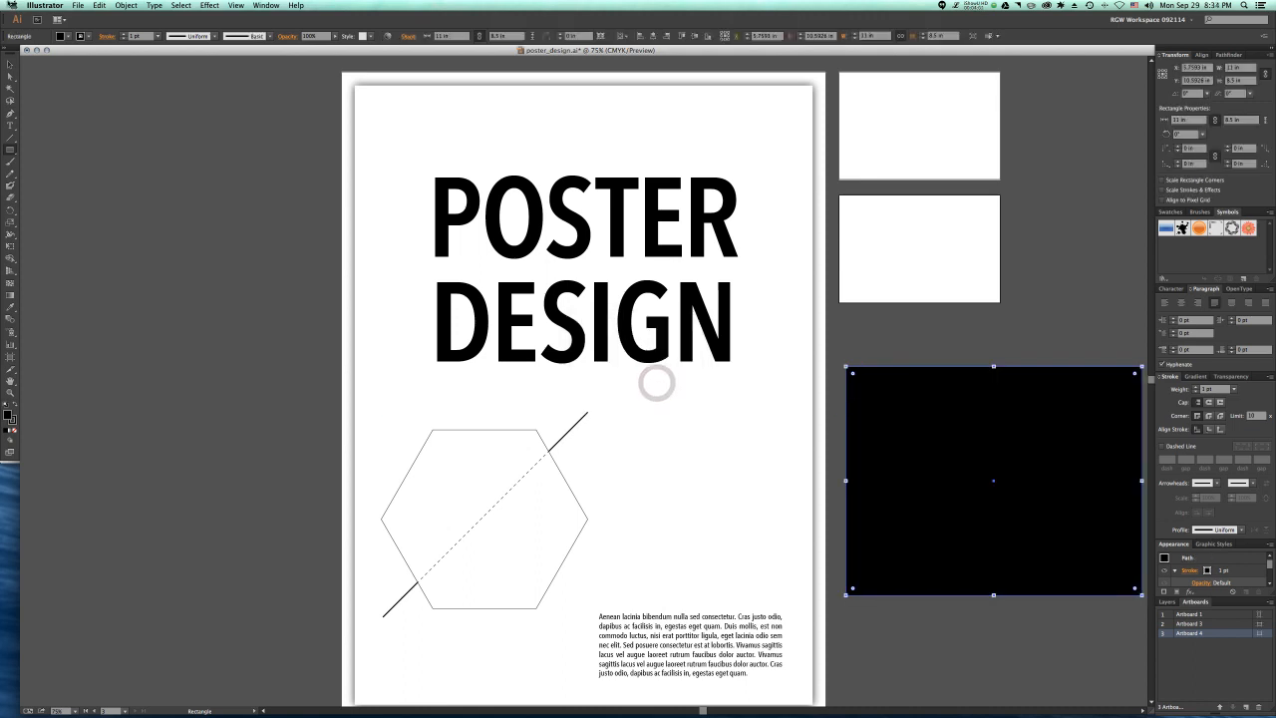
Step: Move the 11 × 8.5 in rectangle just below the lower postcard artboard with left edges aligned, and convert it into an artboard
key(v)
drag(879, 406, 874, 358)
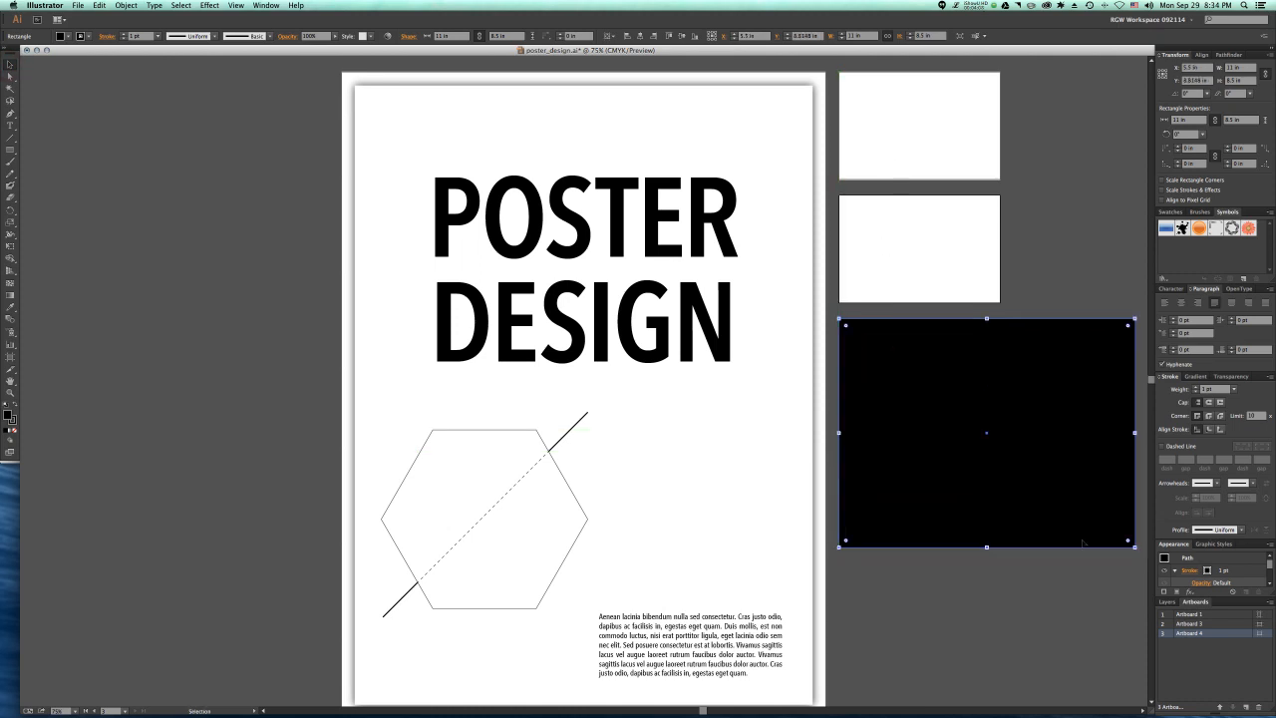
click(124, 5)
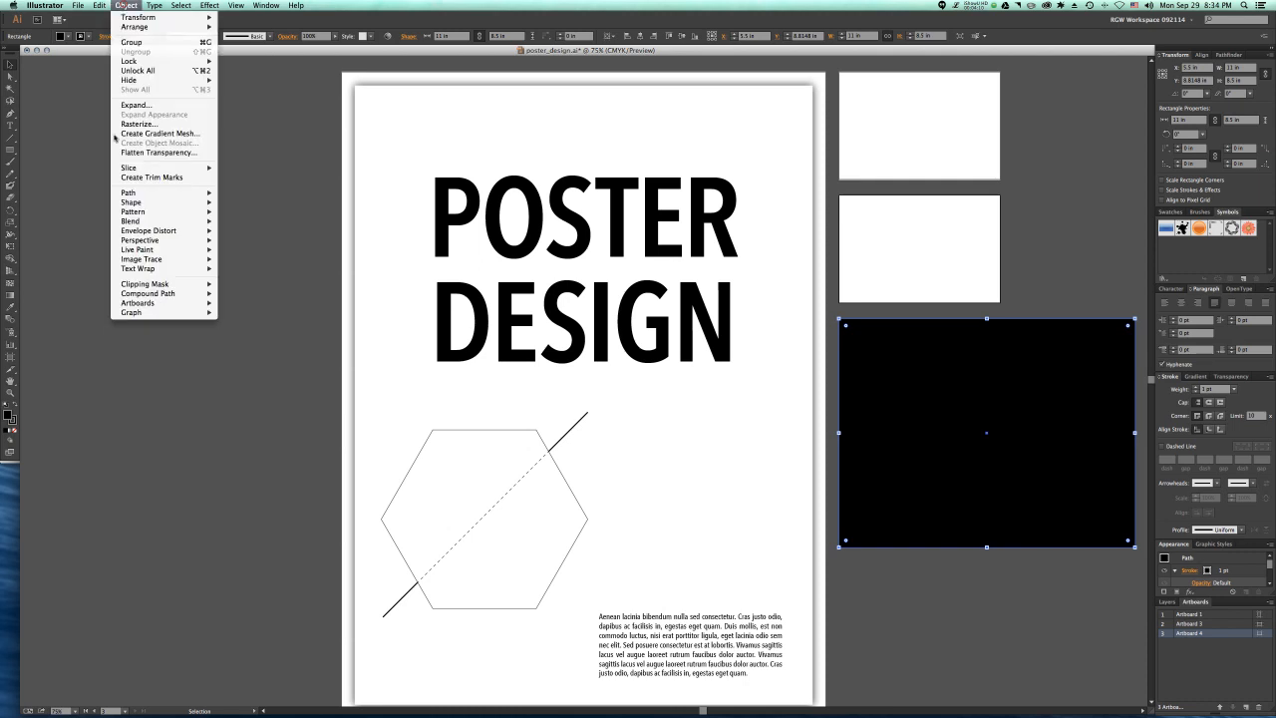
mouse_move(136, 302)
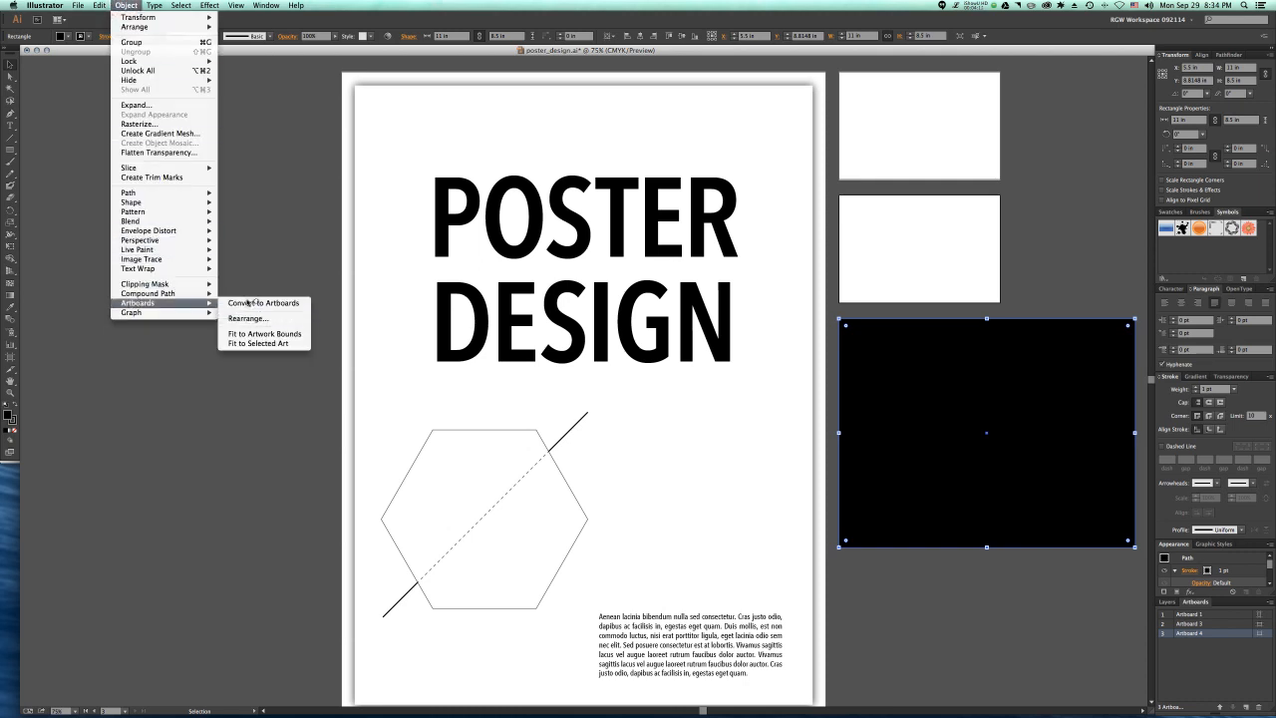
click(255, 303)
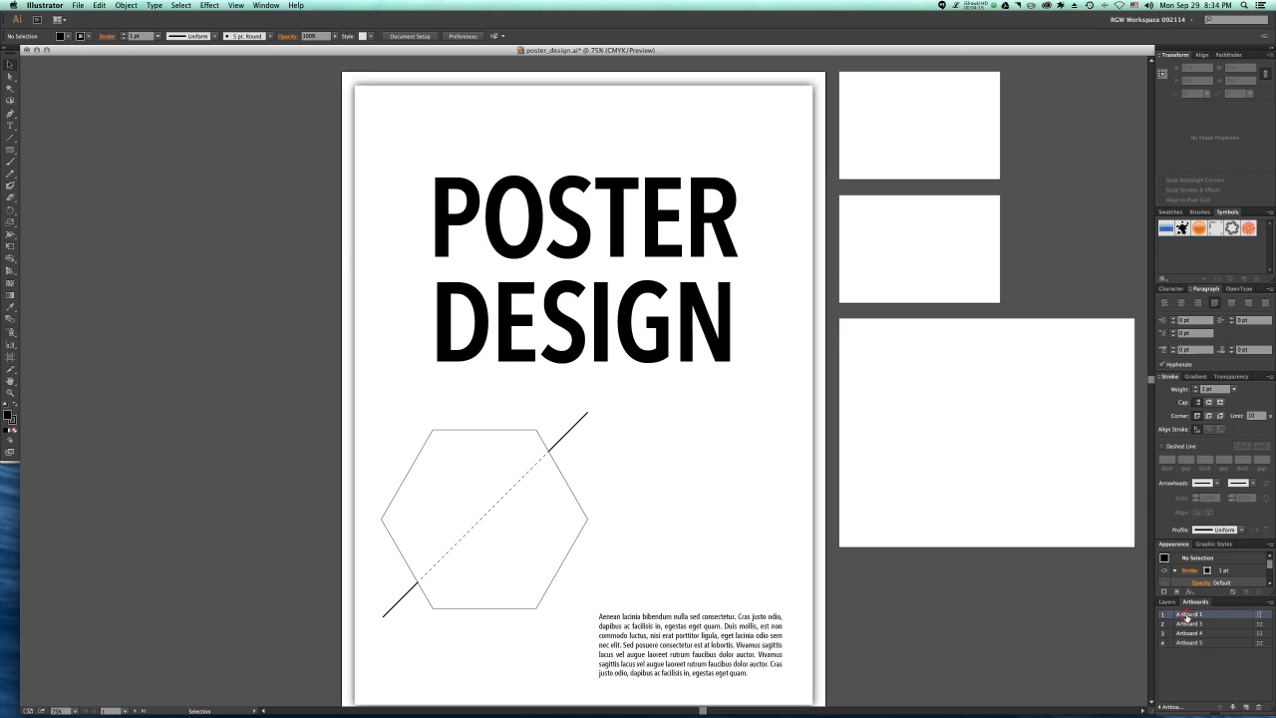
Step: Rename Artboard 1 as POSTER and Artboard 3 as POST CARD FRONT
click(1187, 615)
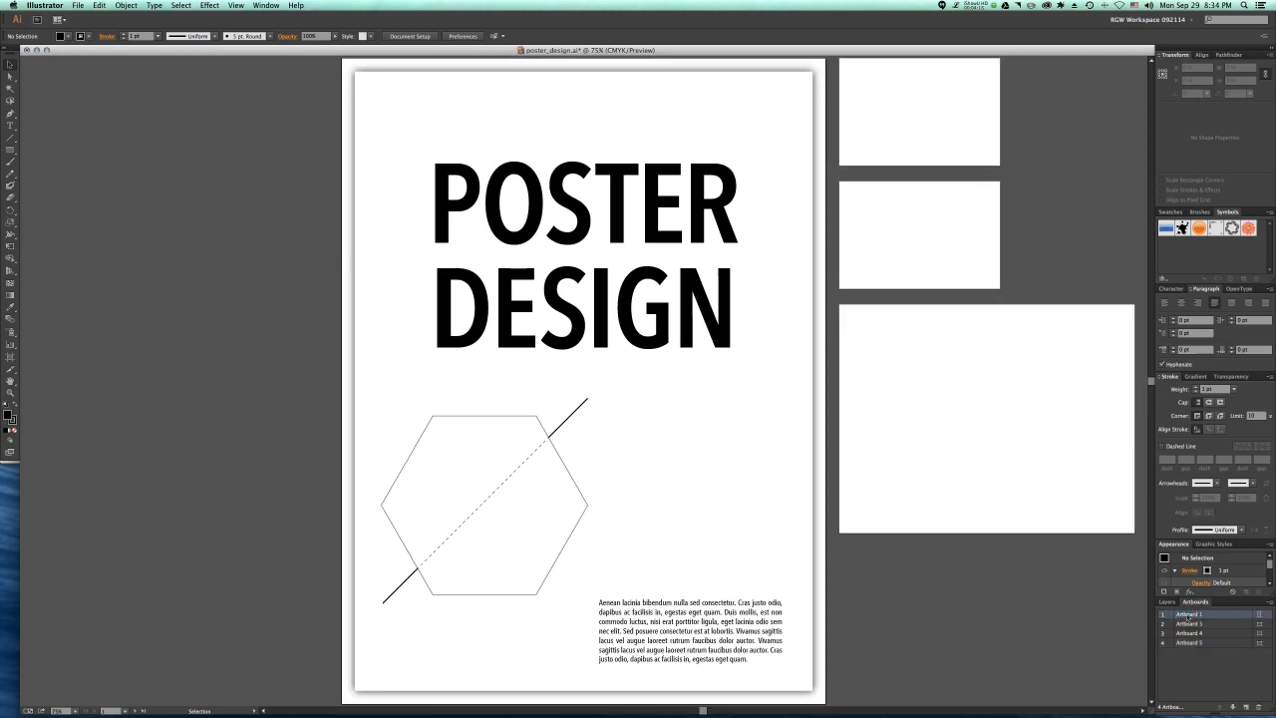
double_click(1187, 615)
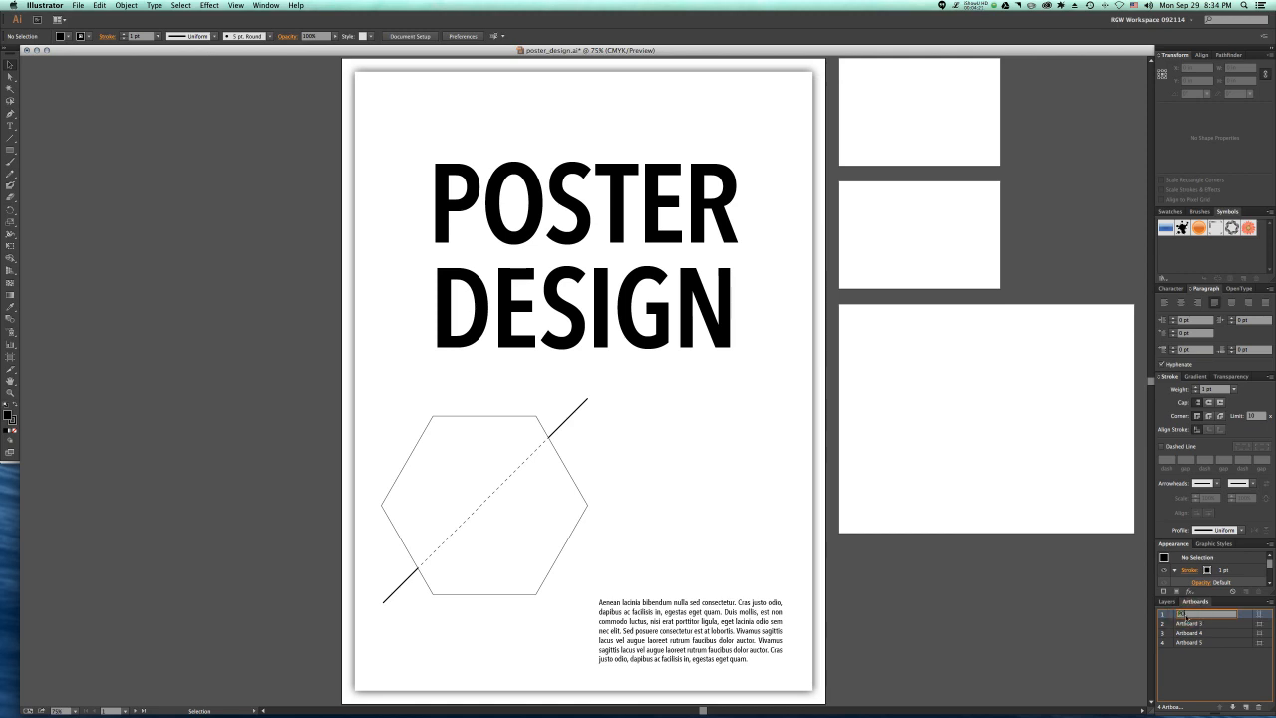
click(1185, 624)
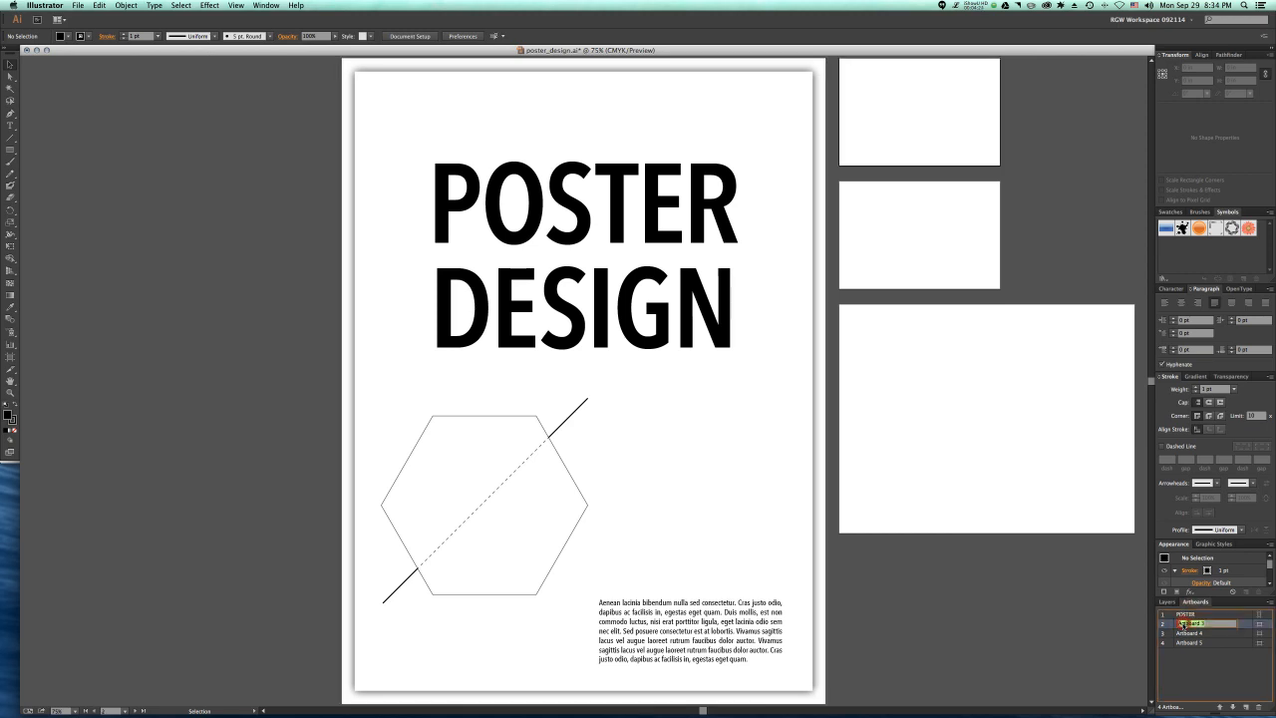
text(POST CARD FRONT)
Step: Rename Artboard 4 as POST CARD BACK and Artboard 5 as BILLBOARD
double_click(1184, 634)
text(POST CA)
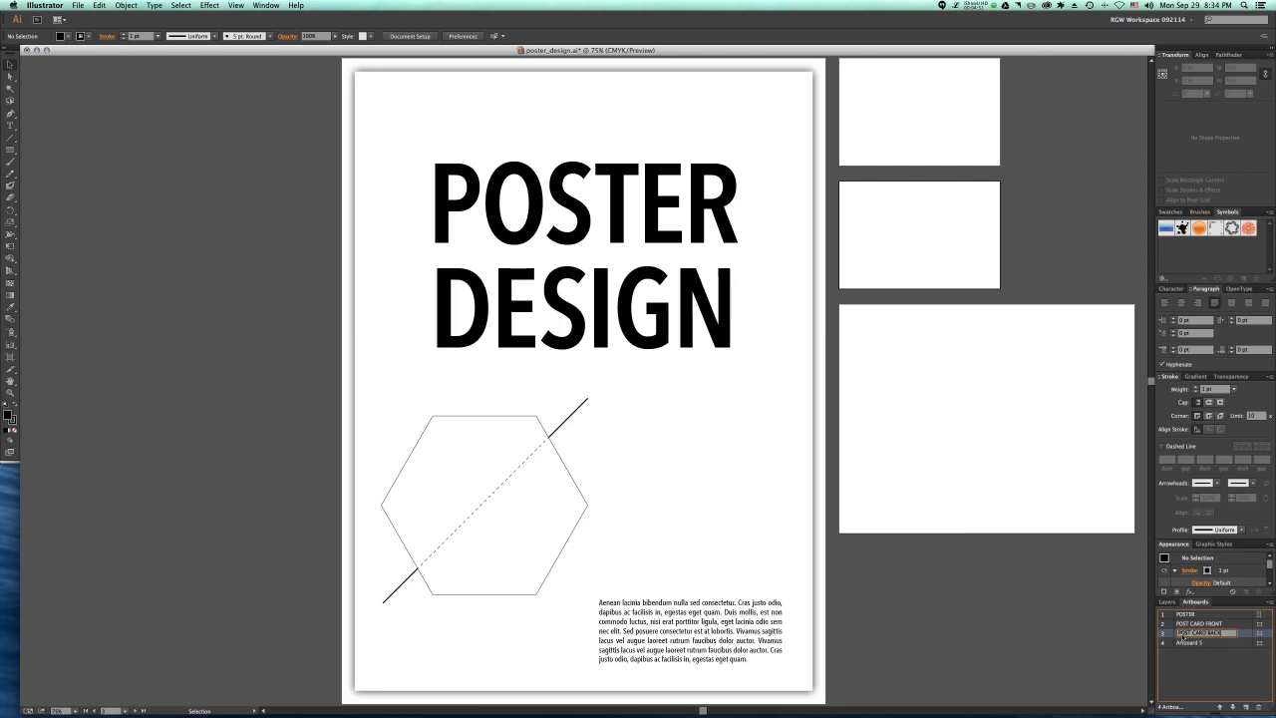
double_click(1184, 643)
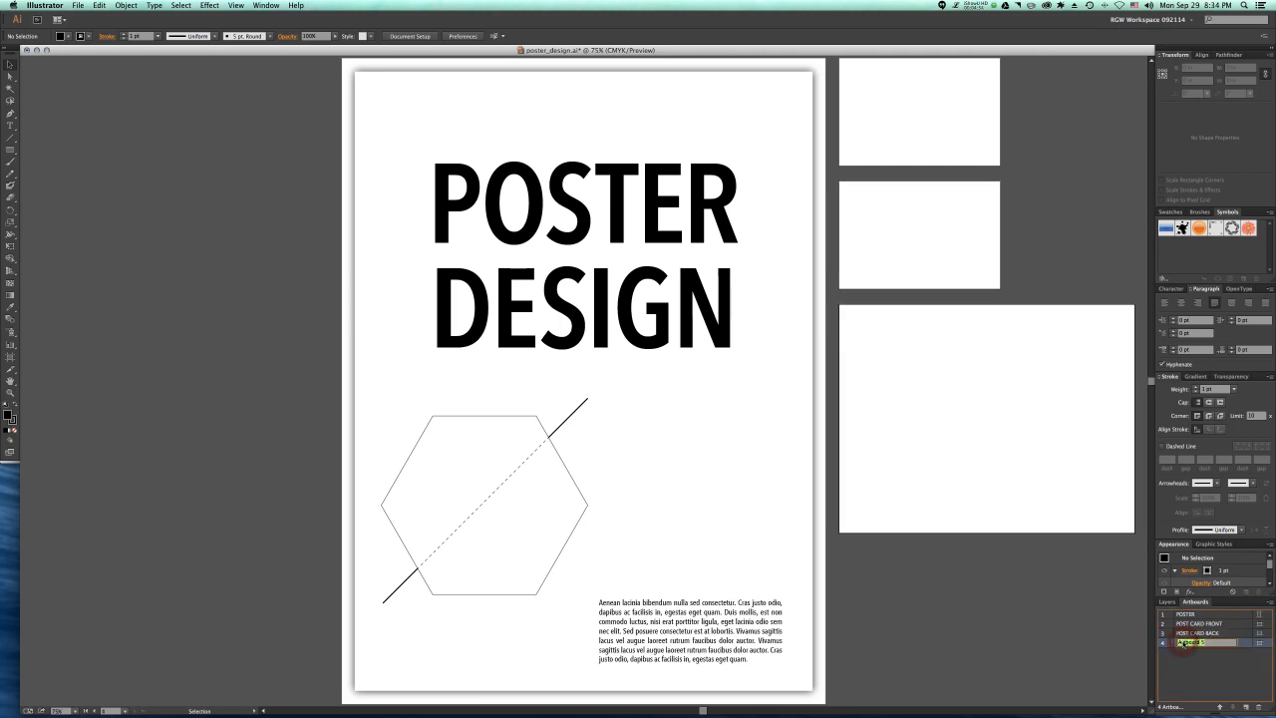
text(BROC)
key(BackSpace)
key(Return)
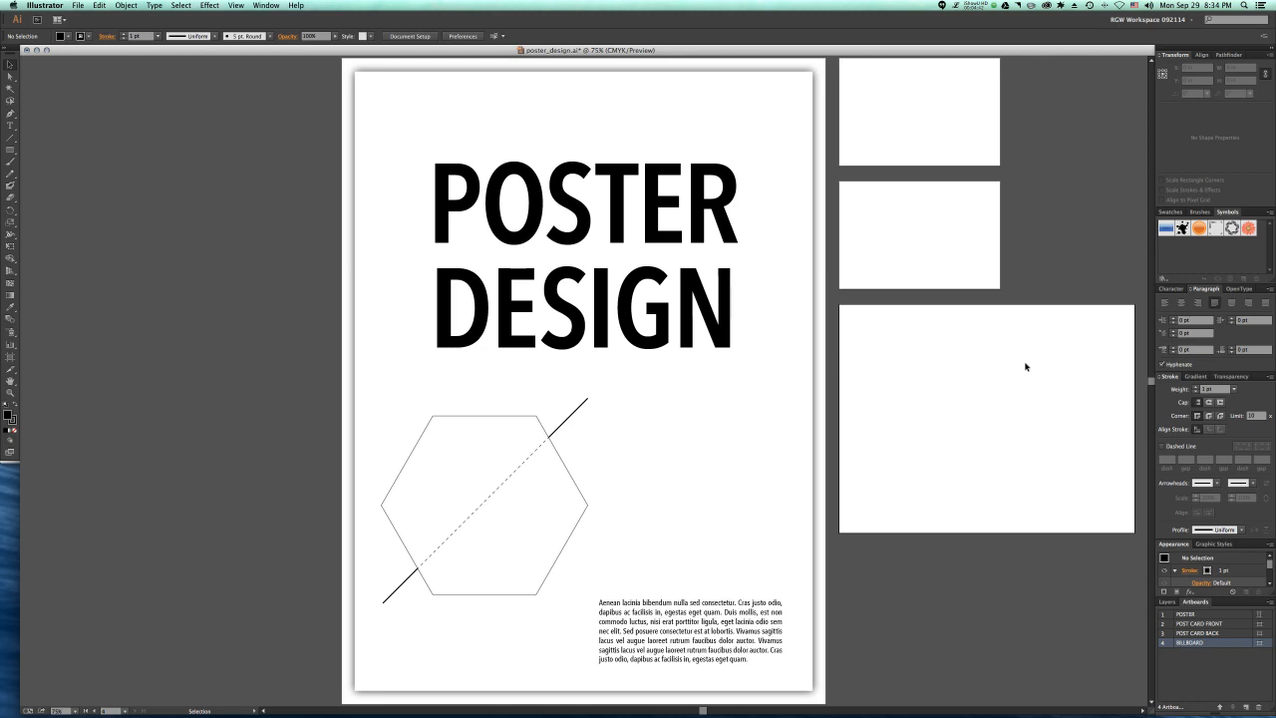
scroll(1026, 366, right, 3)
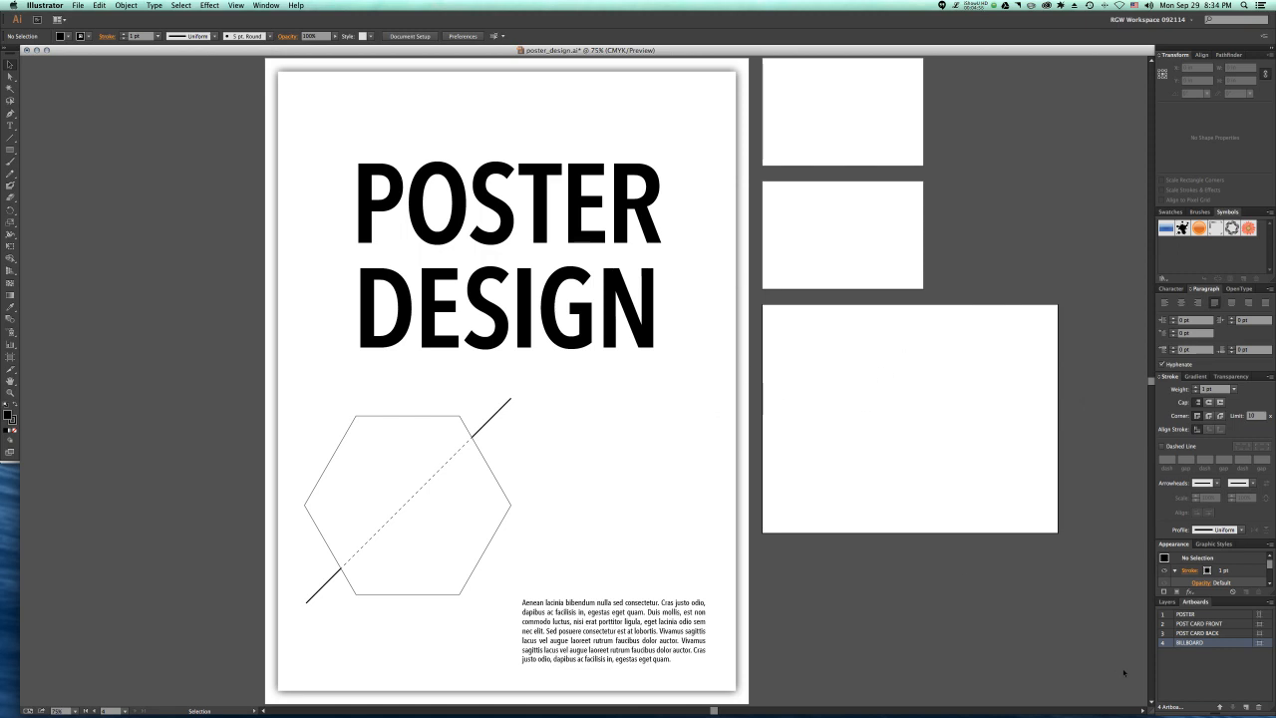
click(1245, 707)
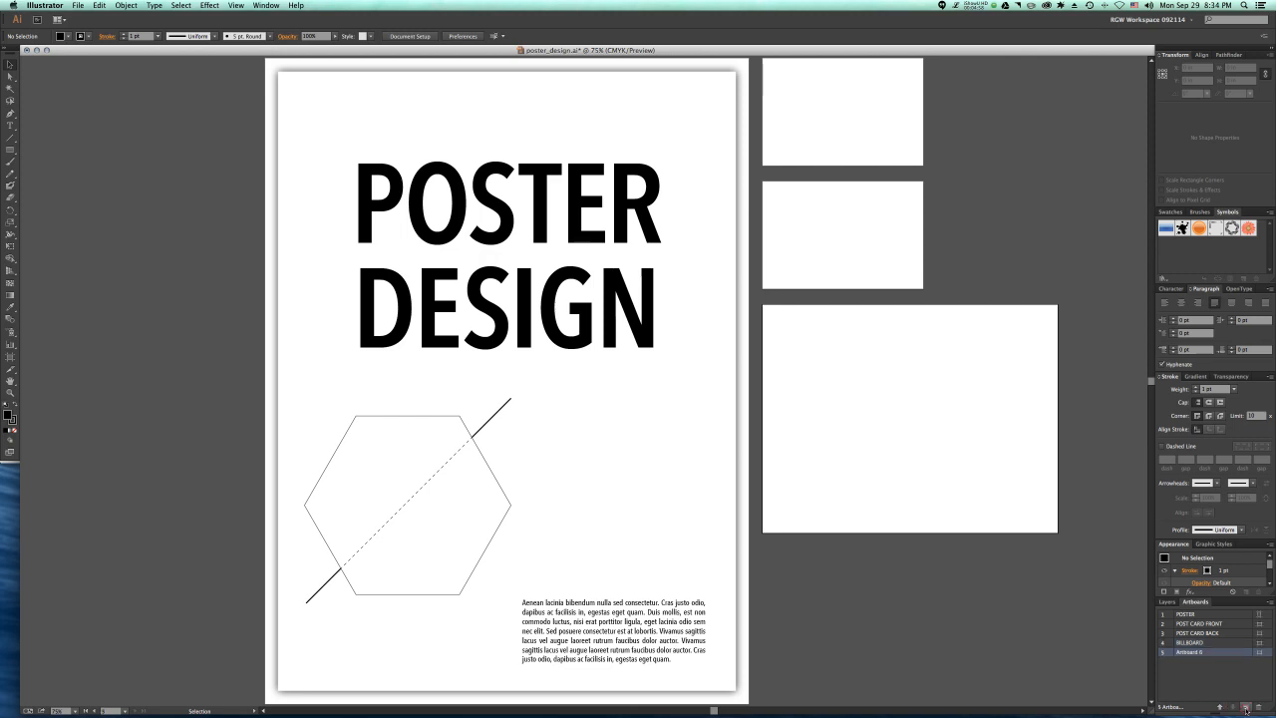
key(super+z)
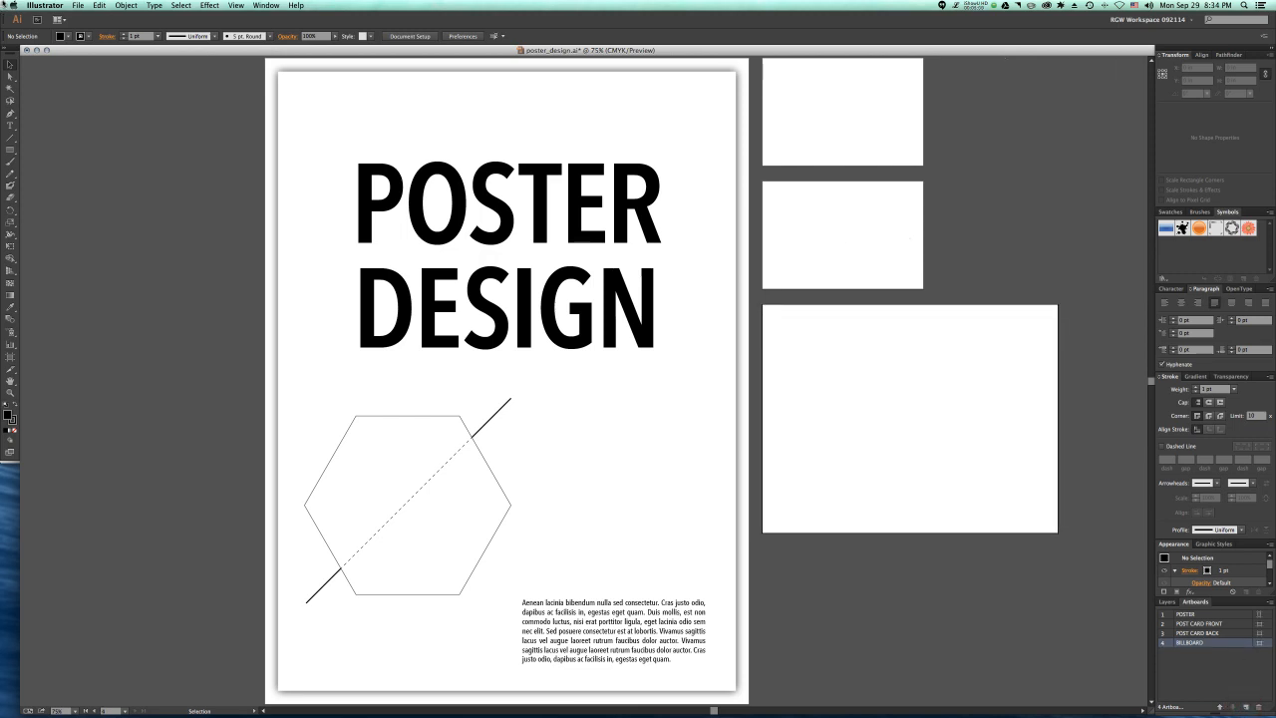
click(10, 148)
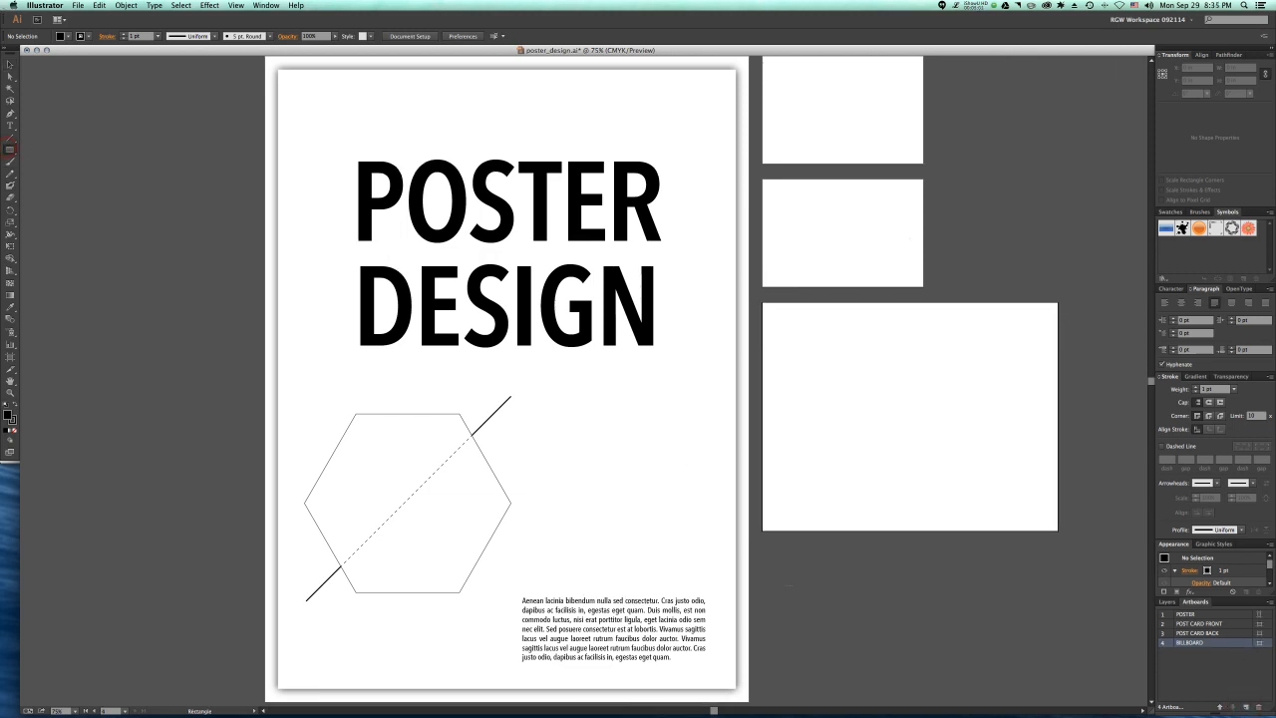
scroll(769, 569, down, 1)
mouse_move(763, 546)
mouse_down()
mouse_move(941, 676)
mouse_move(926, 628)
mouse_up()
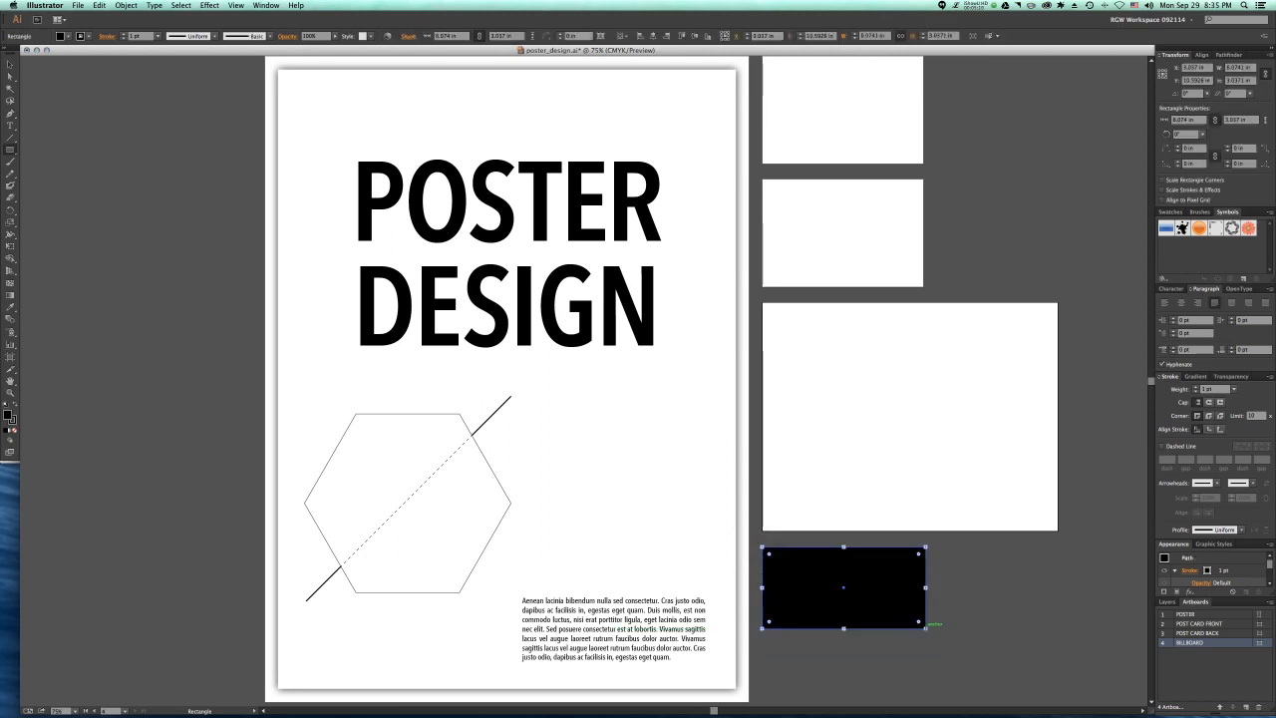
key(super+z)
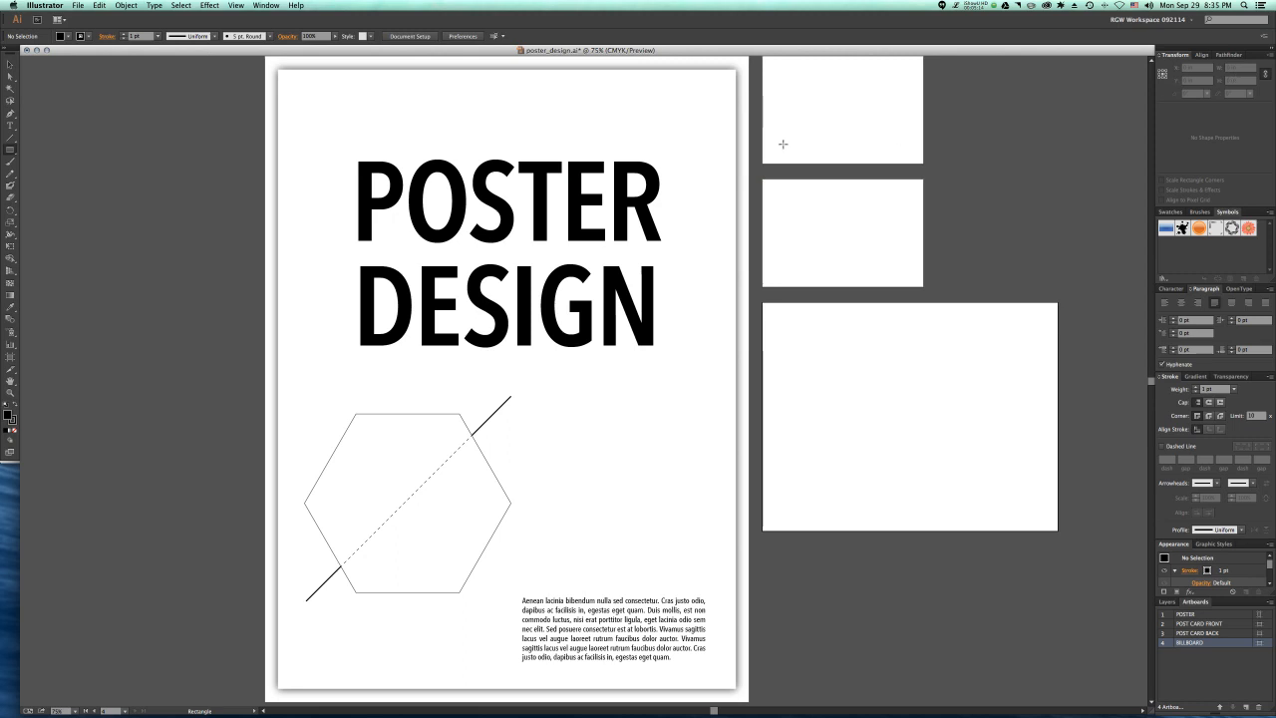
Step: Show the rulers and change their units to pixels
key(super+r)
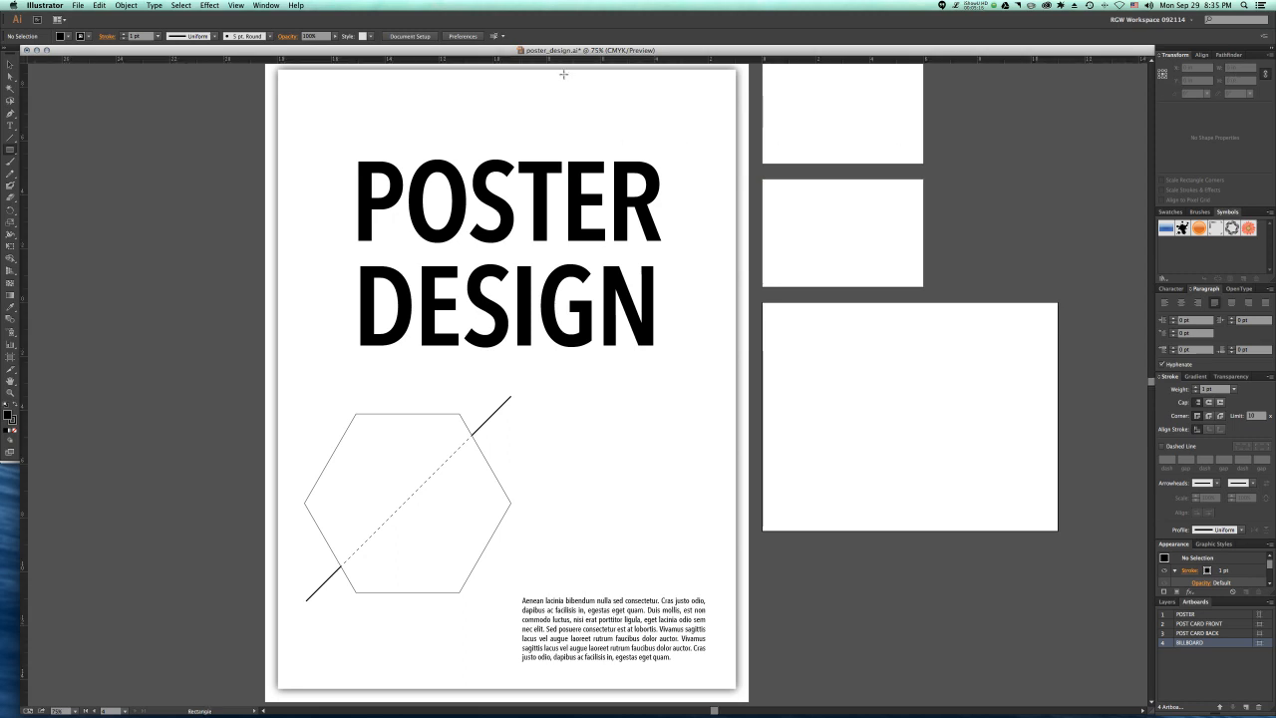
right_click(581, 65)
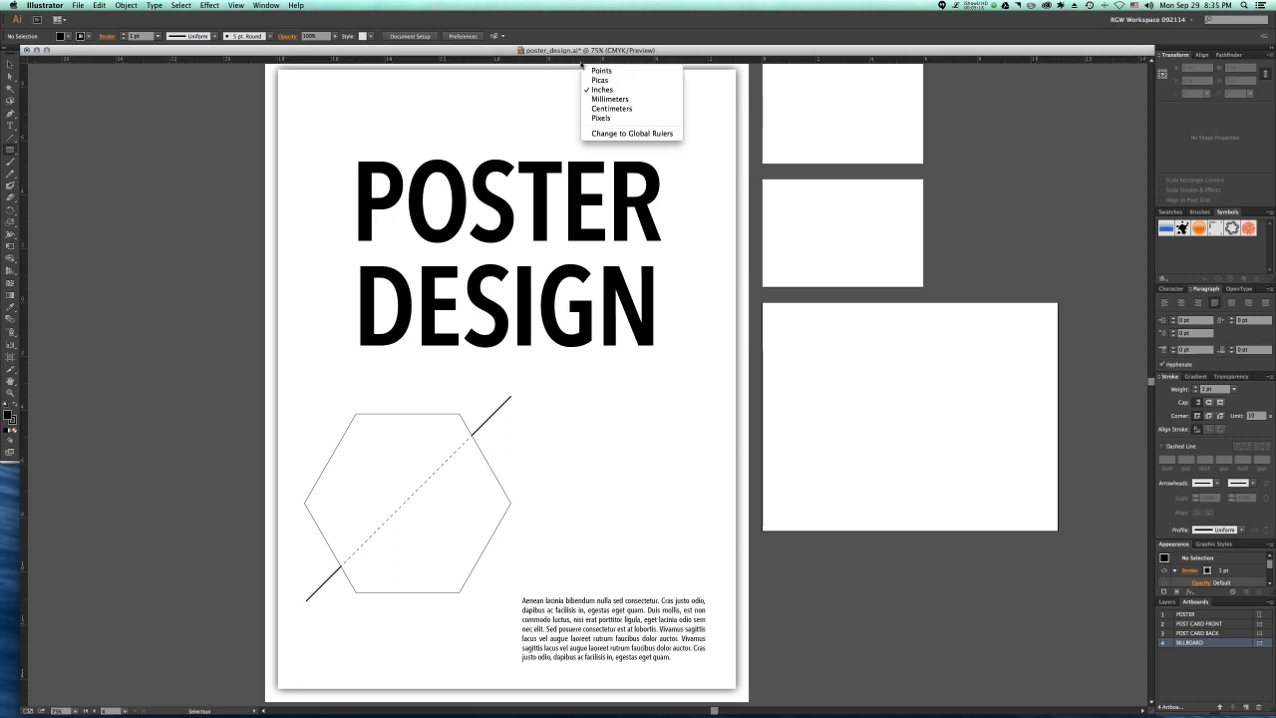
click(589, 119)
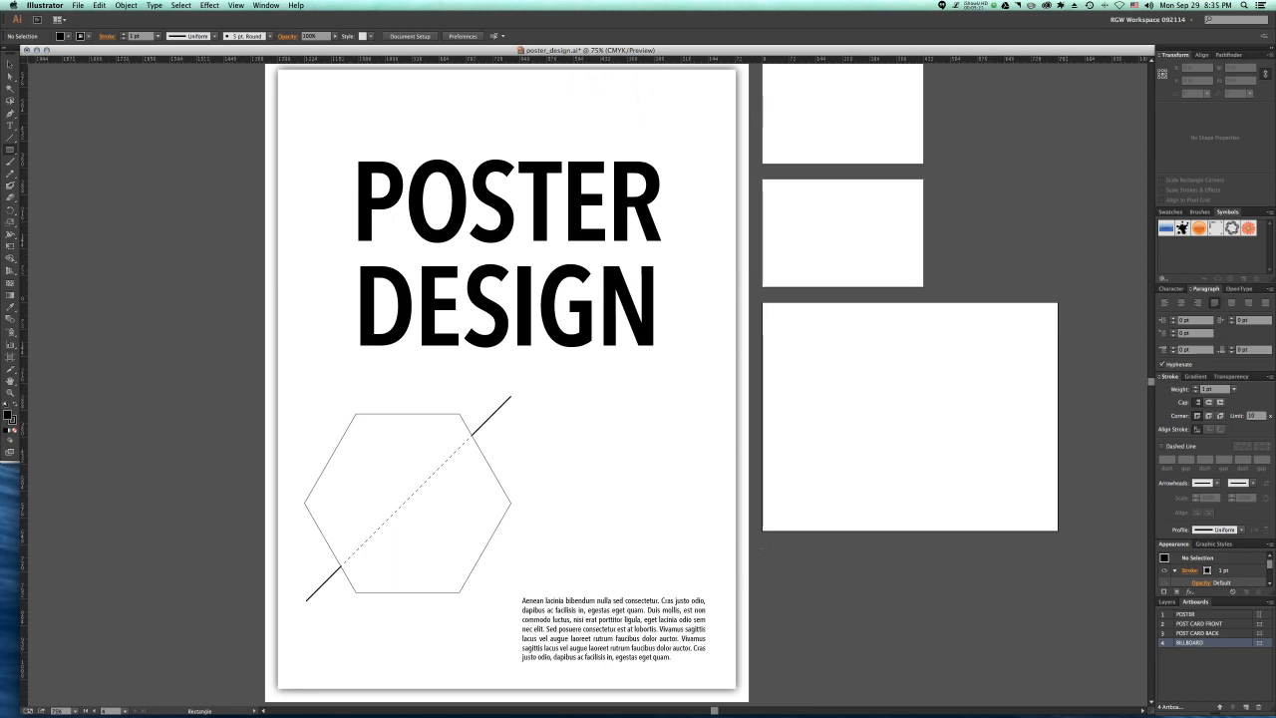
Step: Draw a rectangle 1200 px wide and 400 px high just below the billboard artboard, starting at its left edge
click(762, 545)
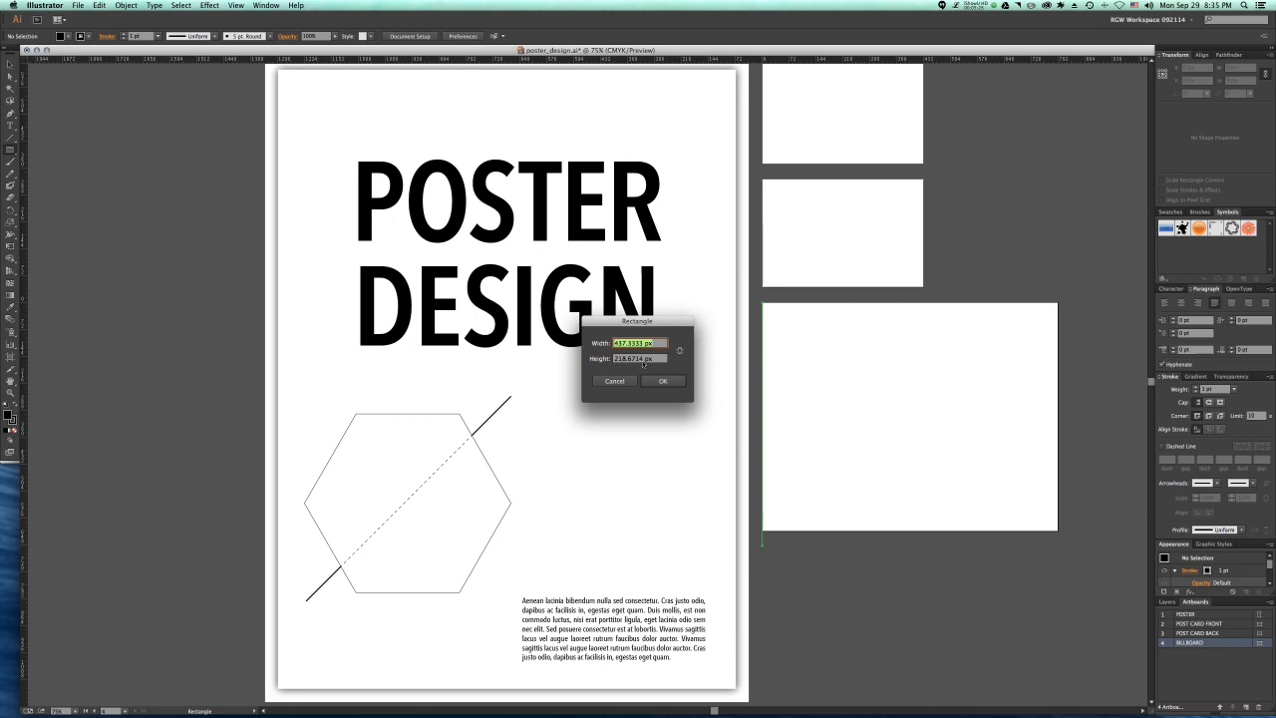
text(1200)
key(Tab)
text(4)
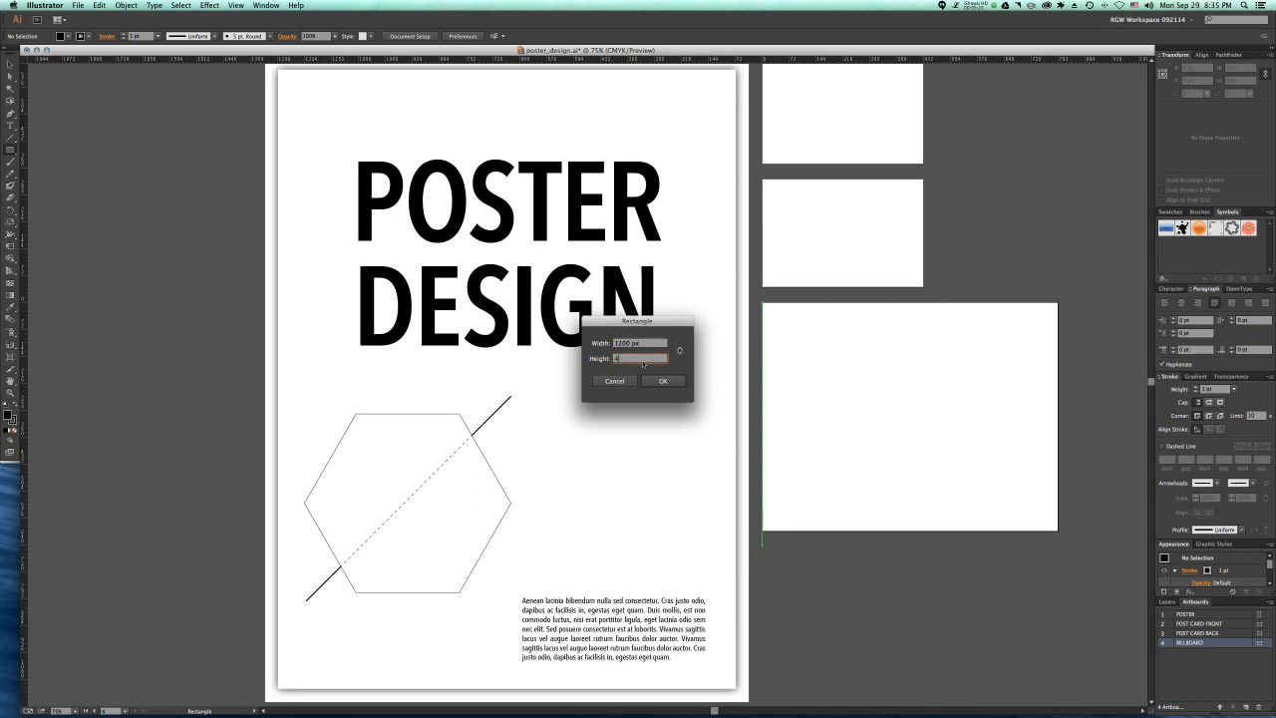
text(00)
click(663, 381)
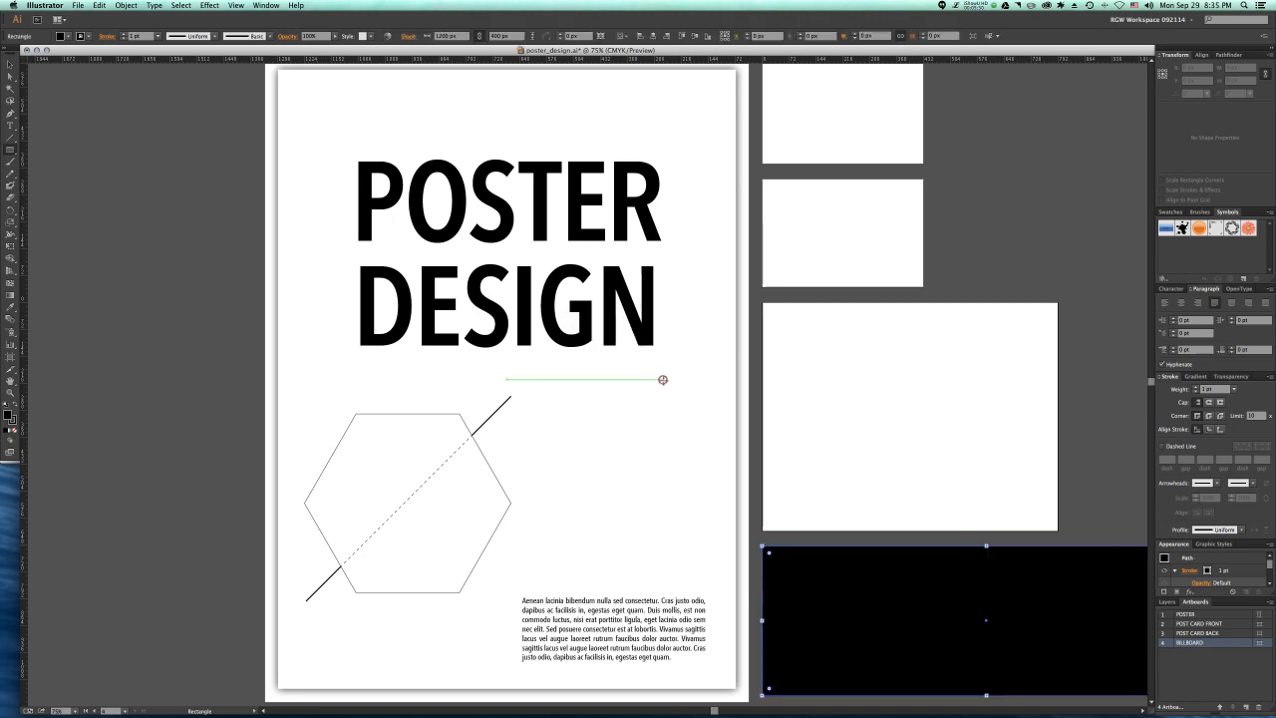
Step: Convert the 1200 × 400 px rectangle into an artboard
scroll(810, 518, right, 1)
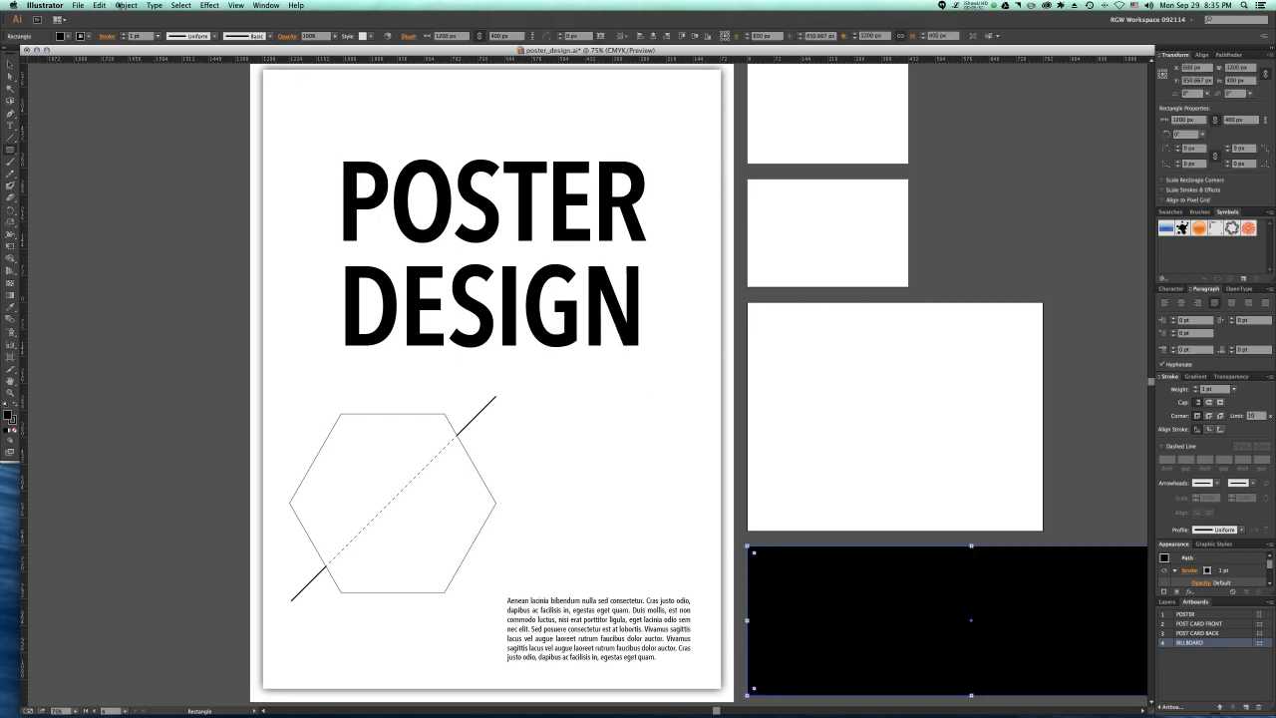
click(125, 5)
mouse_move(164, 302)
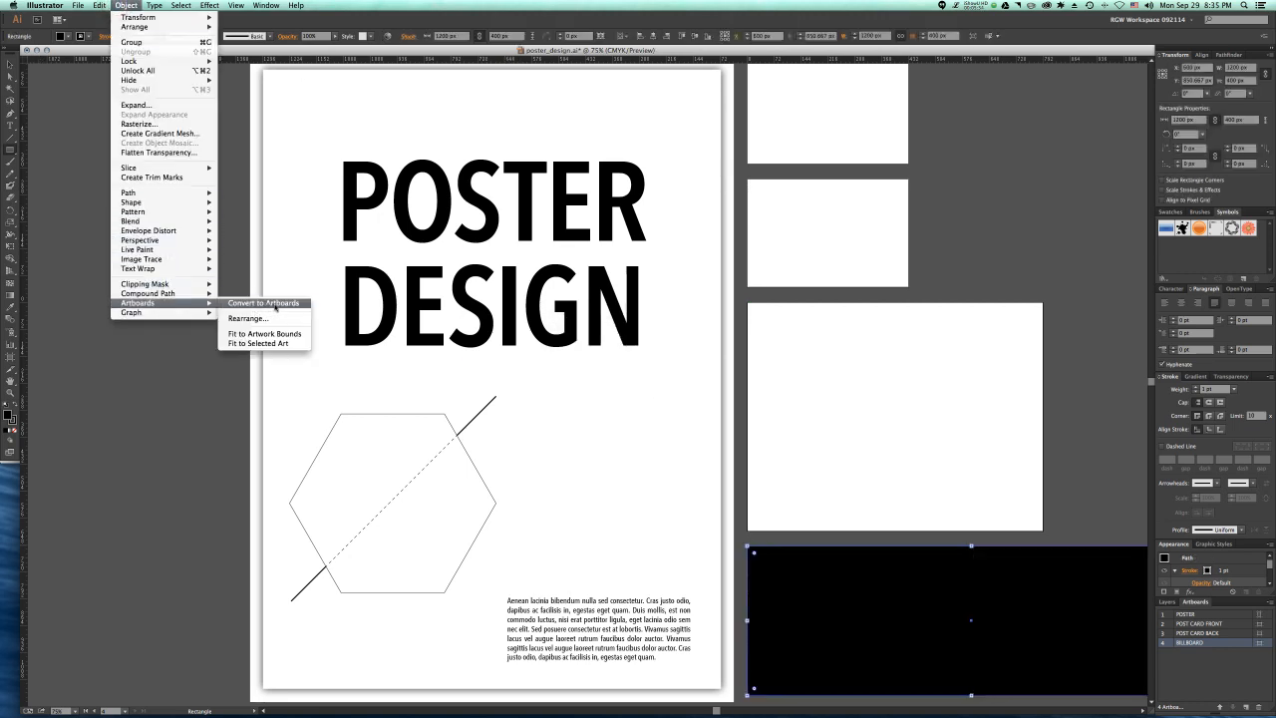
click(267, 302)
Step: Rename the BILLBOARD artboard as BILLBOARD MOCK and the newly converted artboard as BILLBOARD DESIGN
double_click(1195, 643)
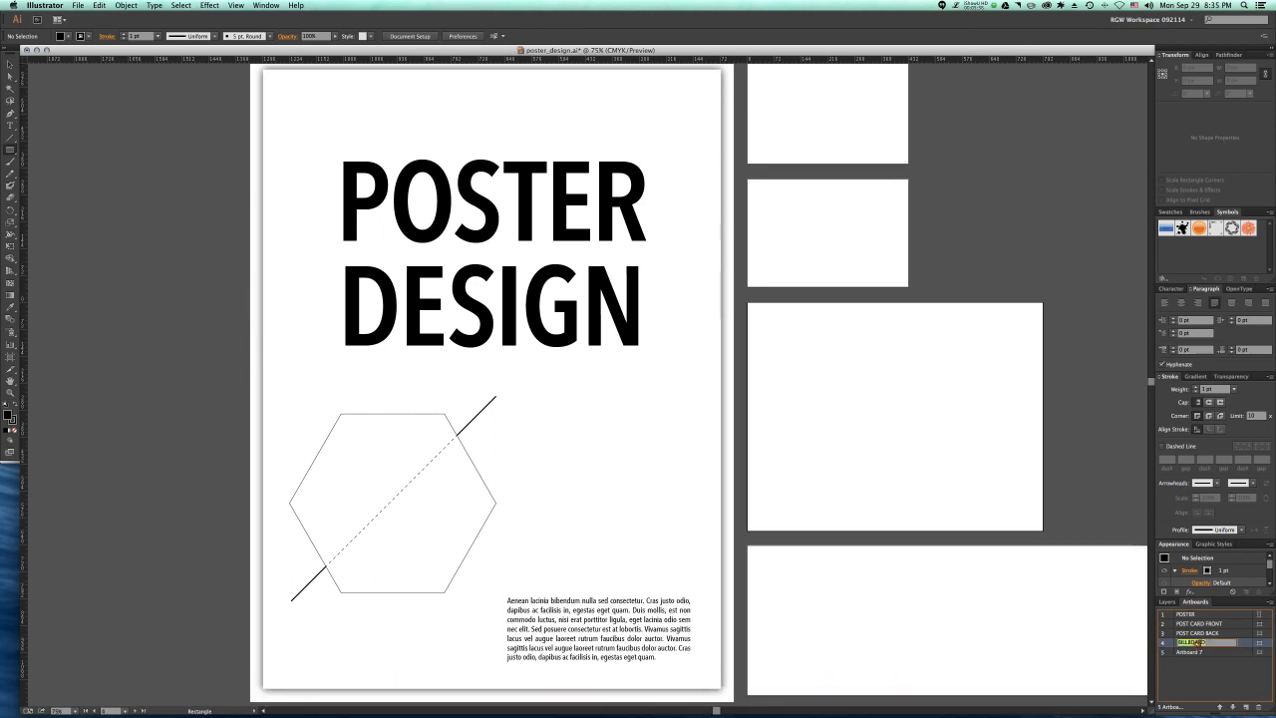
click(1217, 643)
text(MOCK)
double_click(1186, 652)
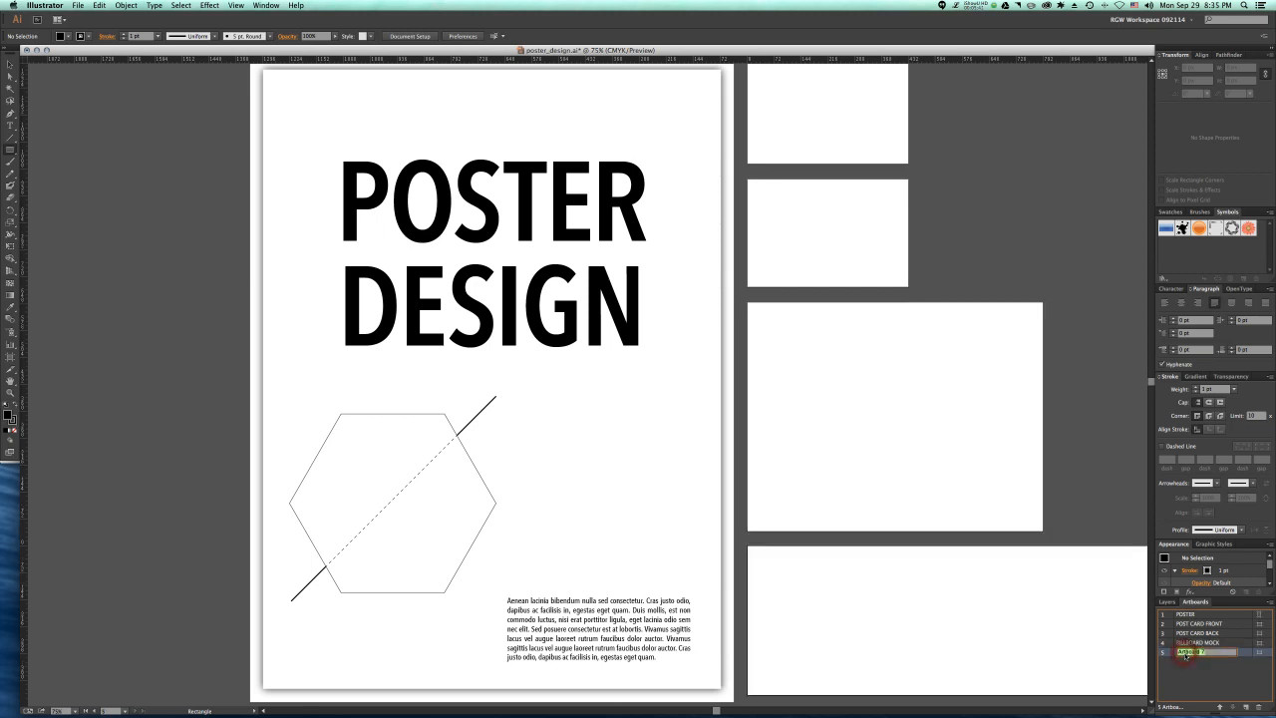
text(BILLBOARD DESIGN)
click(981, 643)
click(625, 381)
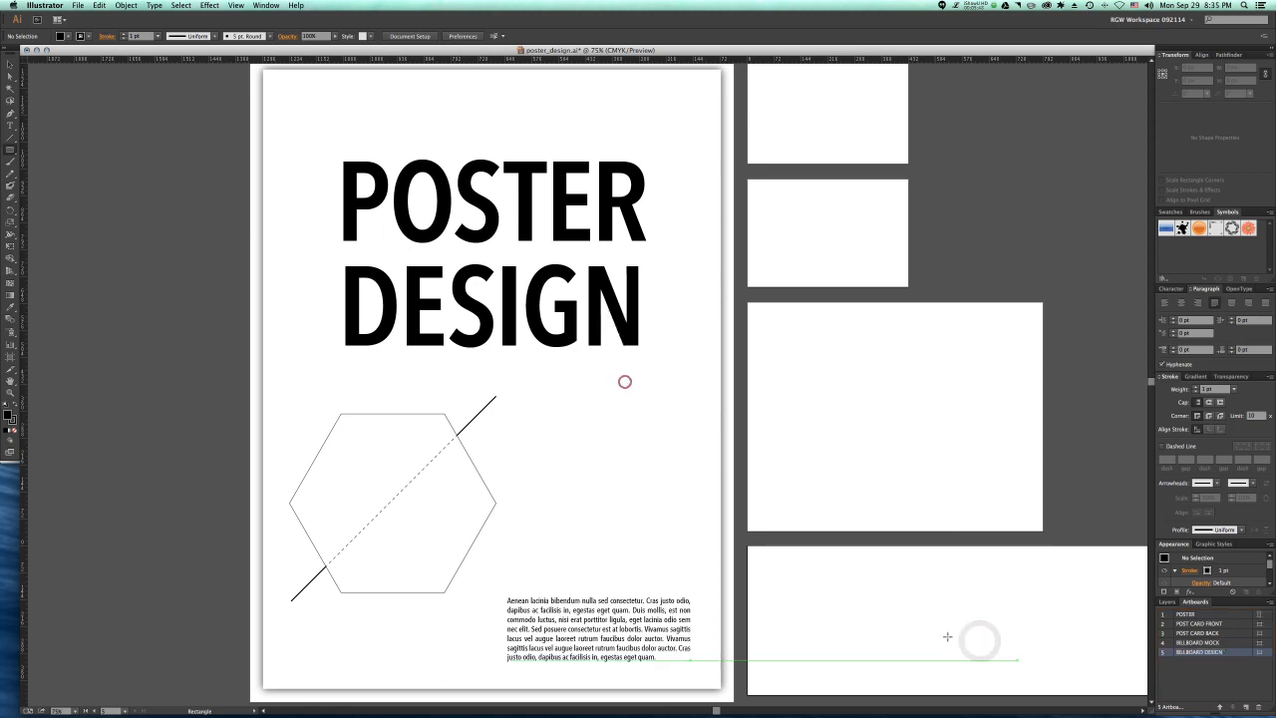
key(v)
click(931, 614)
Step: Change the ruler units to inches
scroll(931, 610, right, 5)
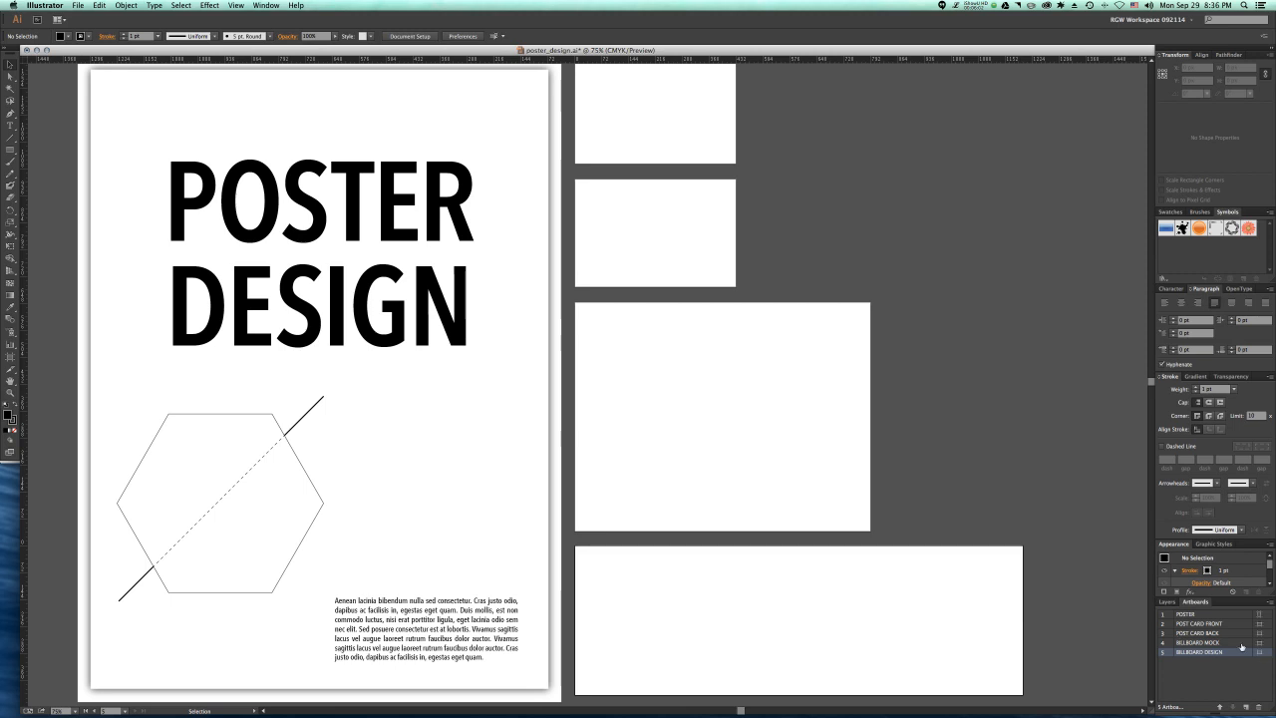
scroll(824, 518, right, 3)
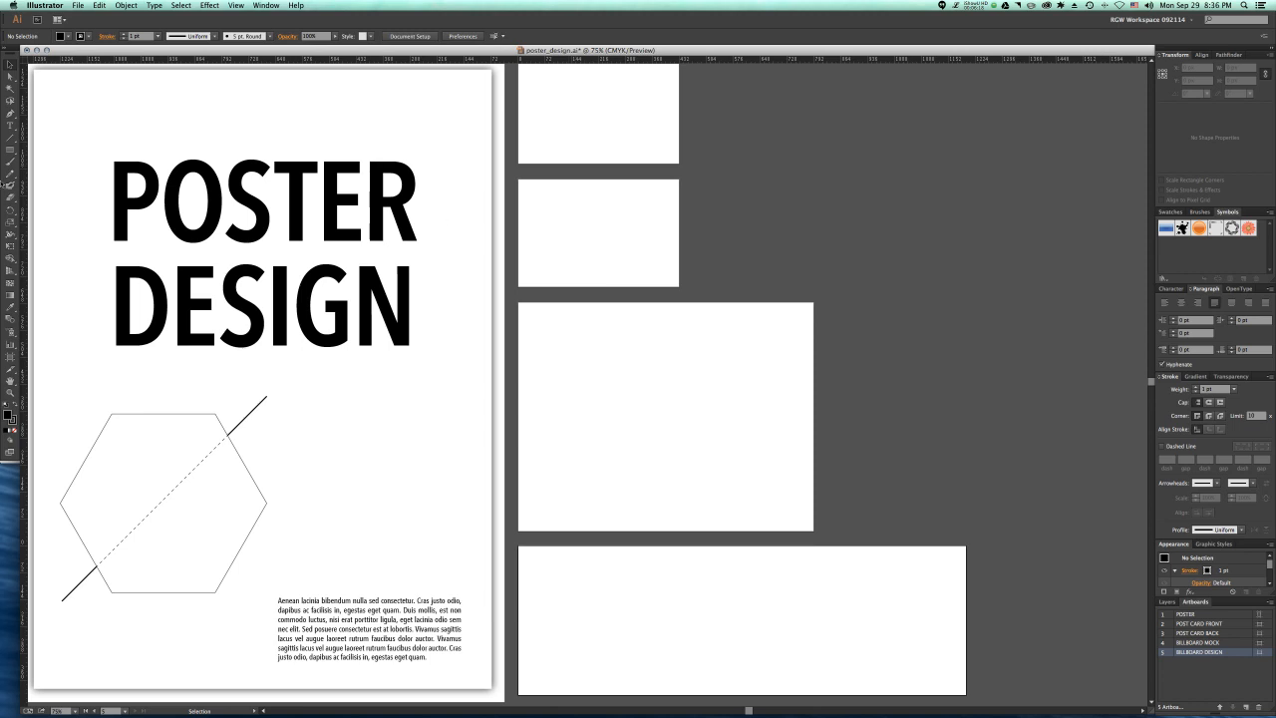
click(10, 150)
click(864, 168)
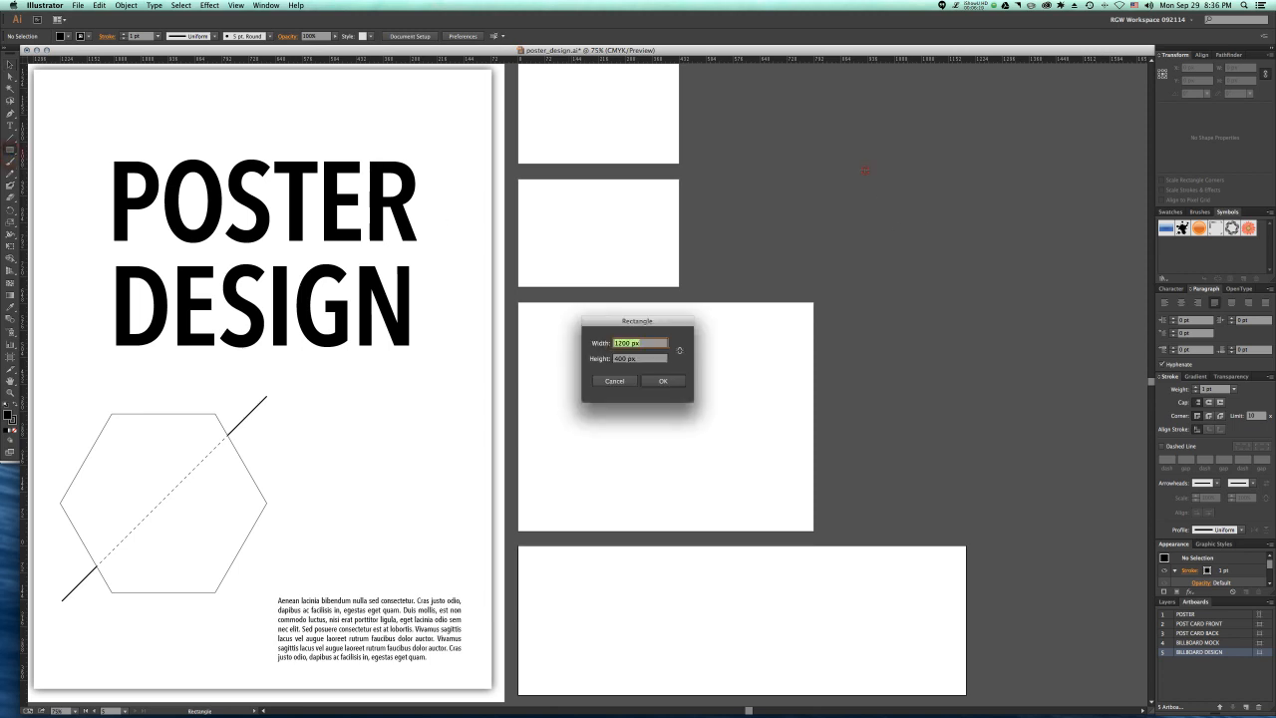
click(599, 387)
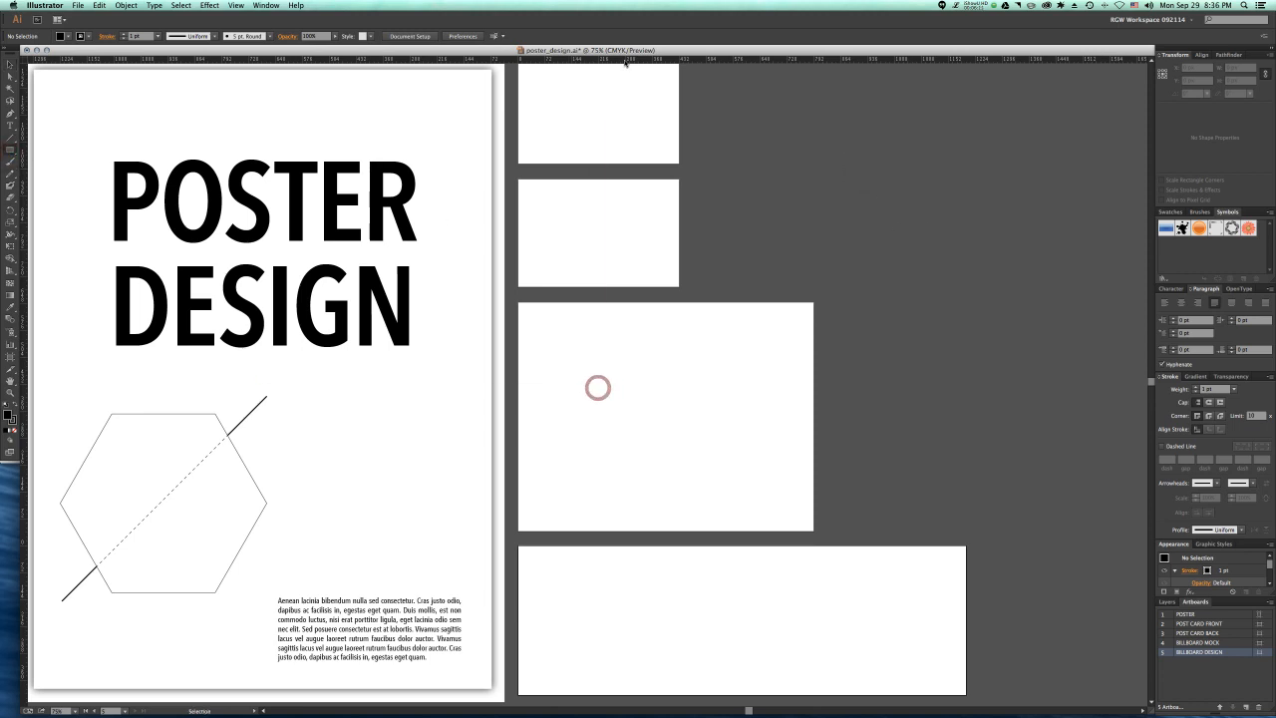
right_click(624, 60)
click(634, 88)
Step: Draw a rectangle 8.5 in wide and 11 in high in the empty area to the right of the postcard artboards
click(883, 156)
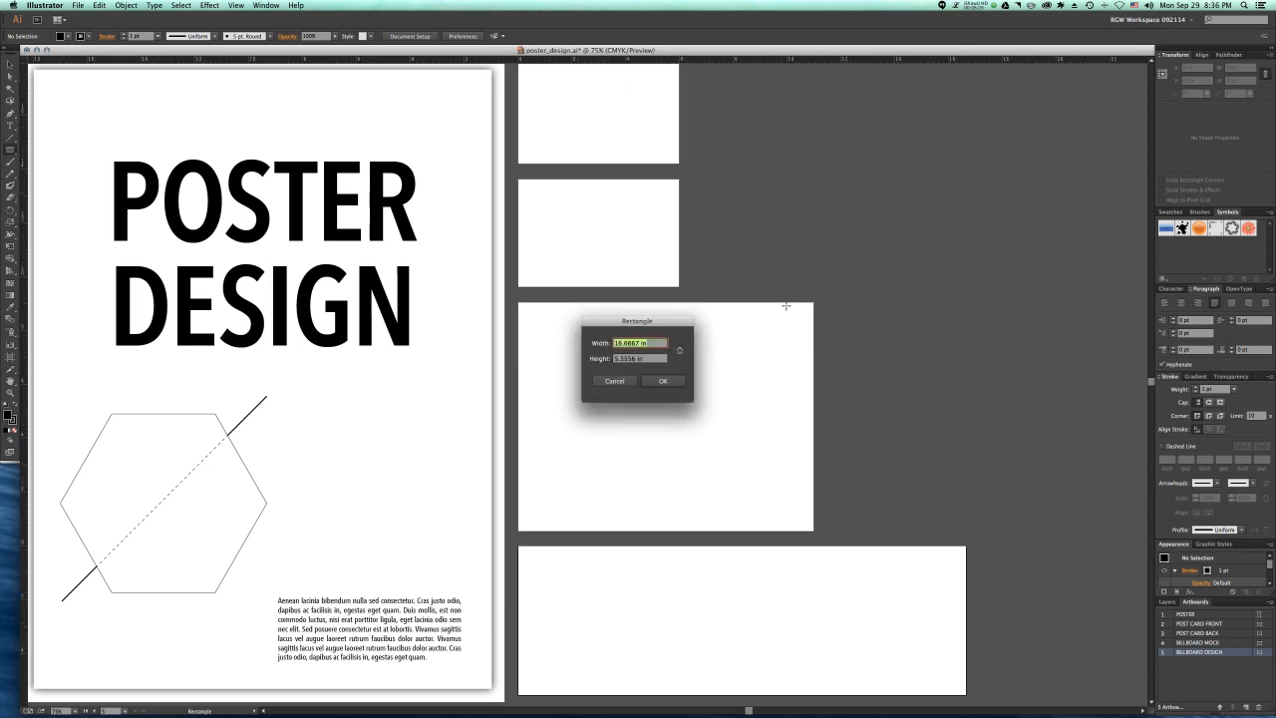
text(8.5)
key(Tab)
text(1)
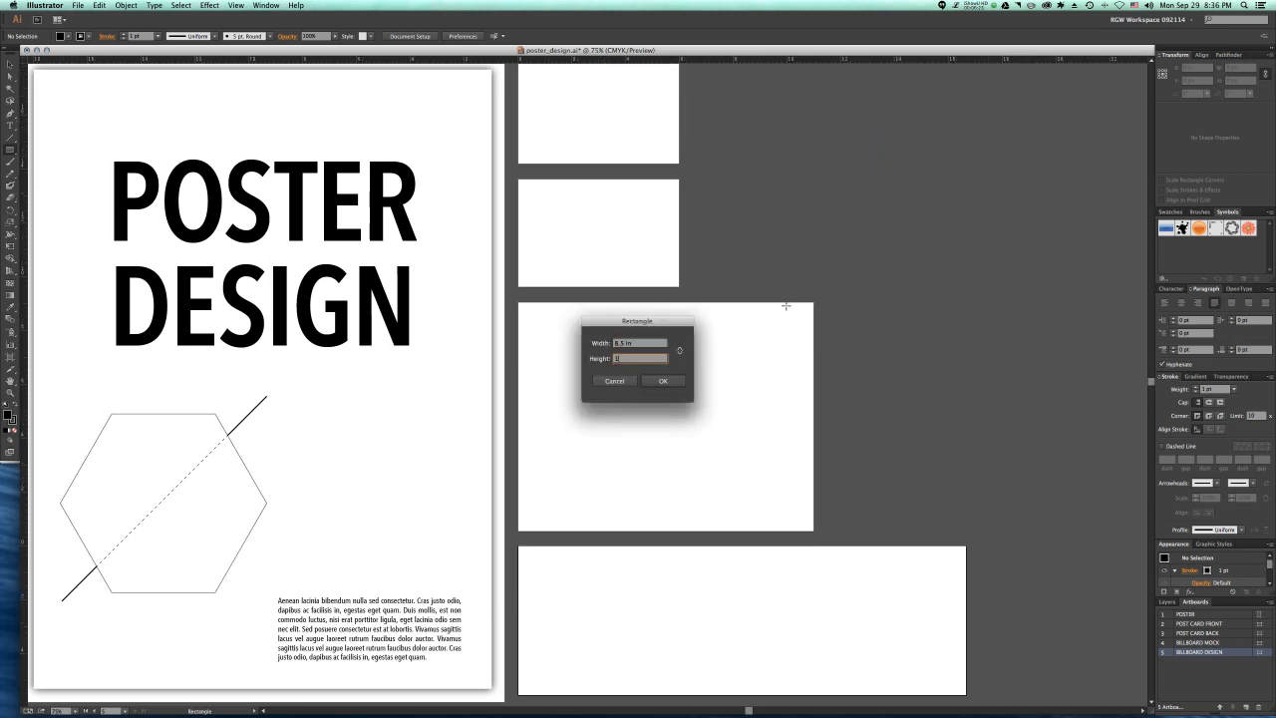
text(1)
click(663, 381)
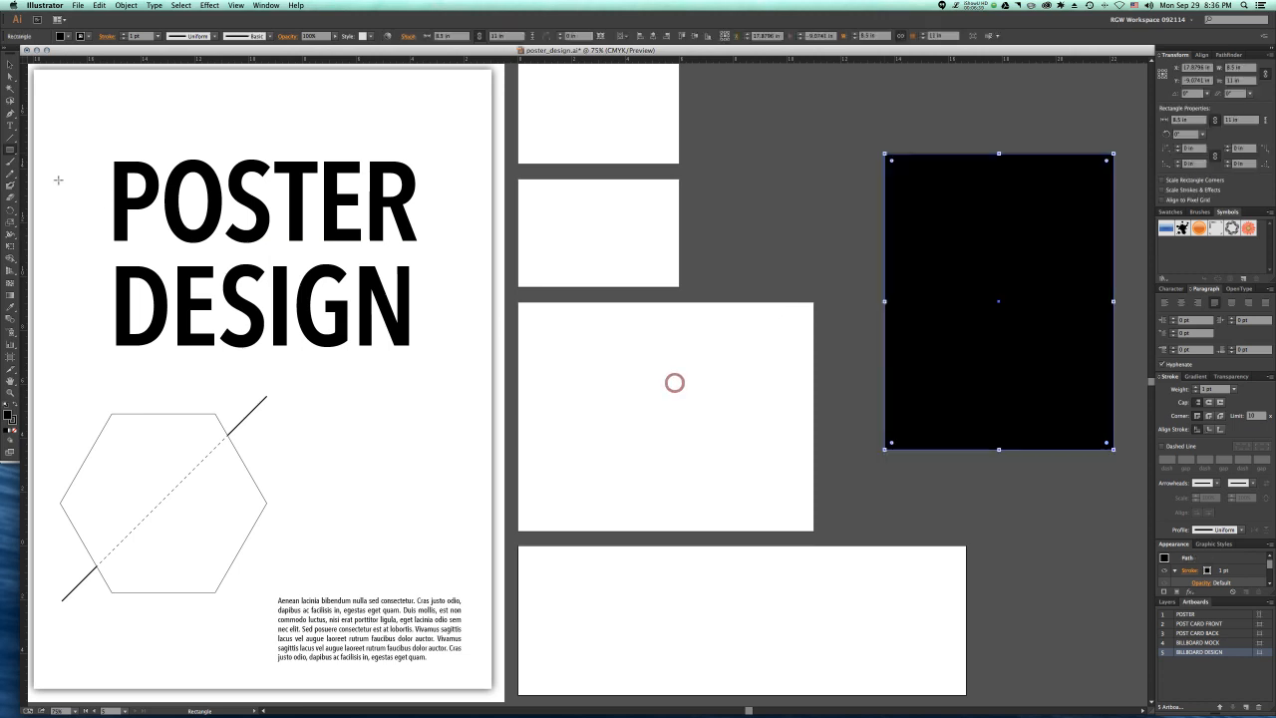
Step: Convert the 8.5 × 11 in rectangle into an artboard and name it POST CARD SUBMIT
click(126, 5)
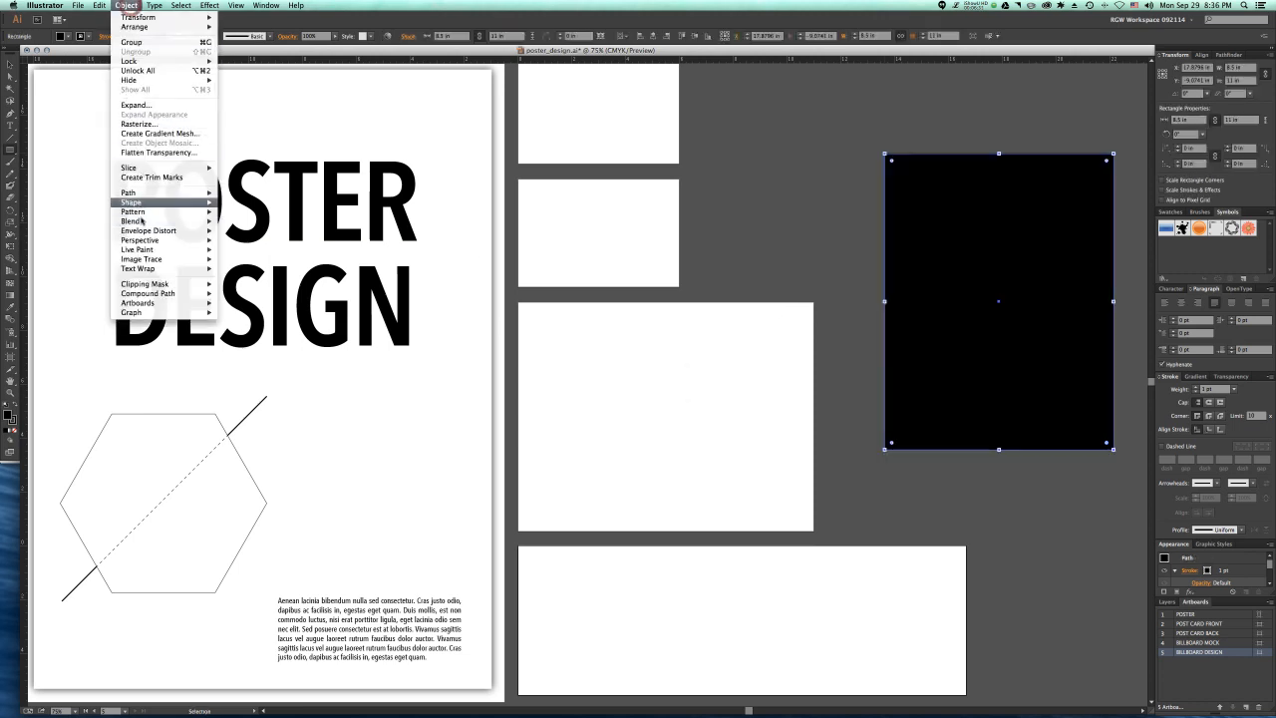
mouse_move(140, 302)
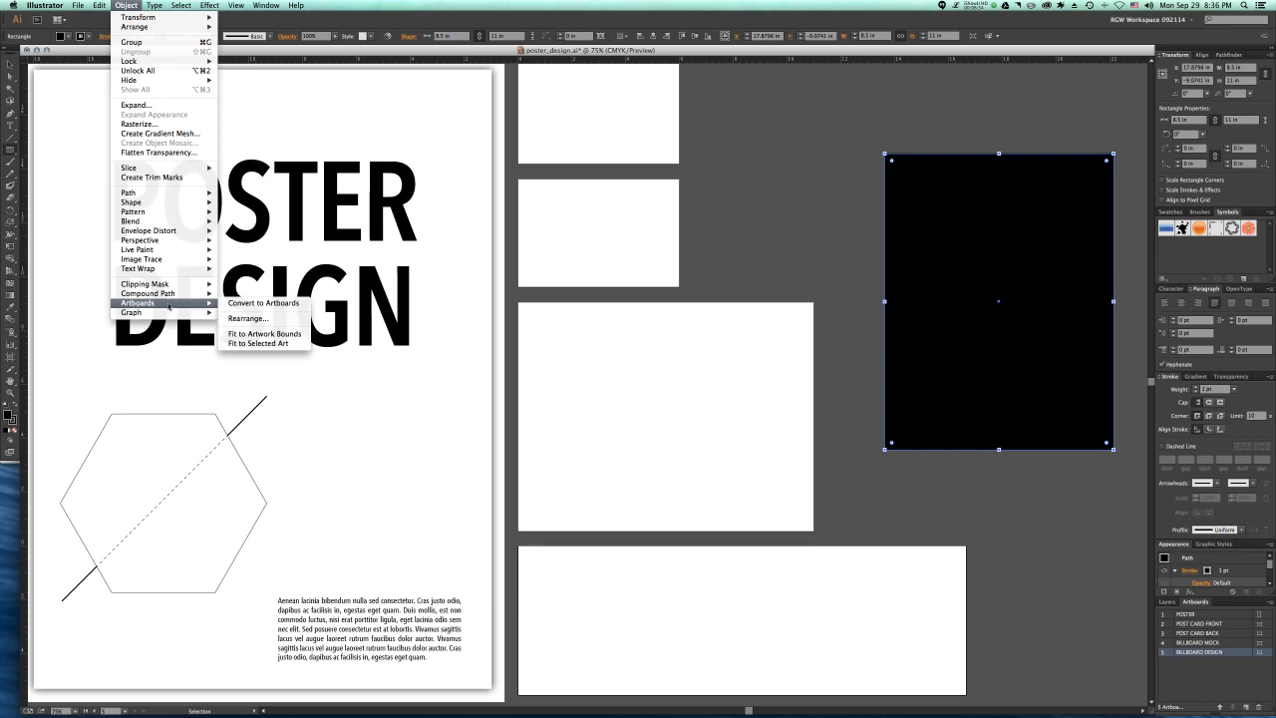
click(241, 304)
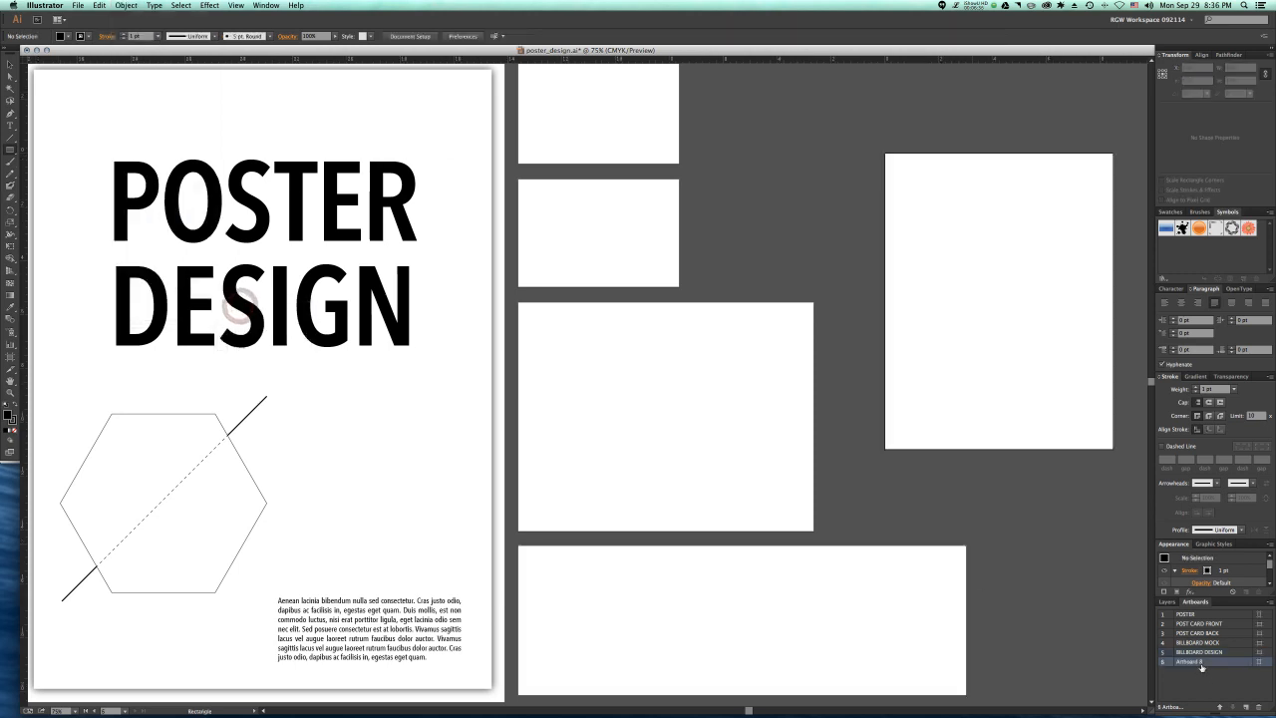
double_click(1203, 662)
text(POST CARD SUBMIS)
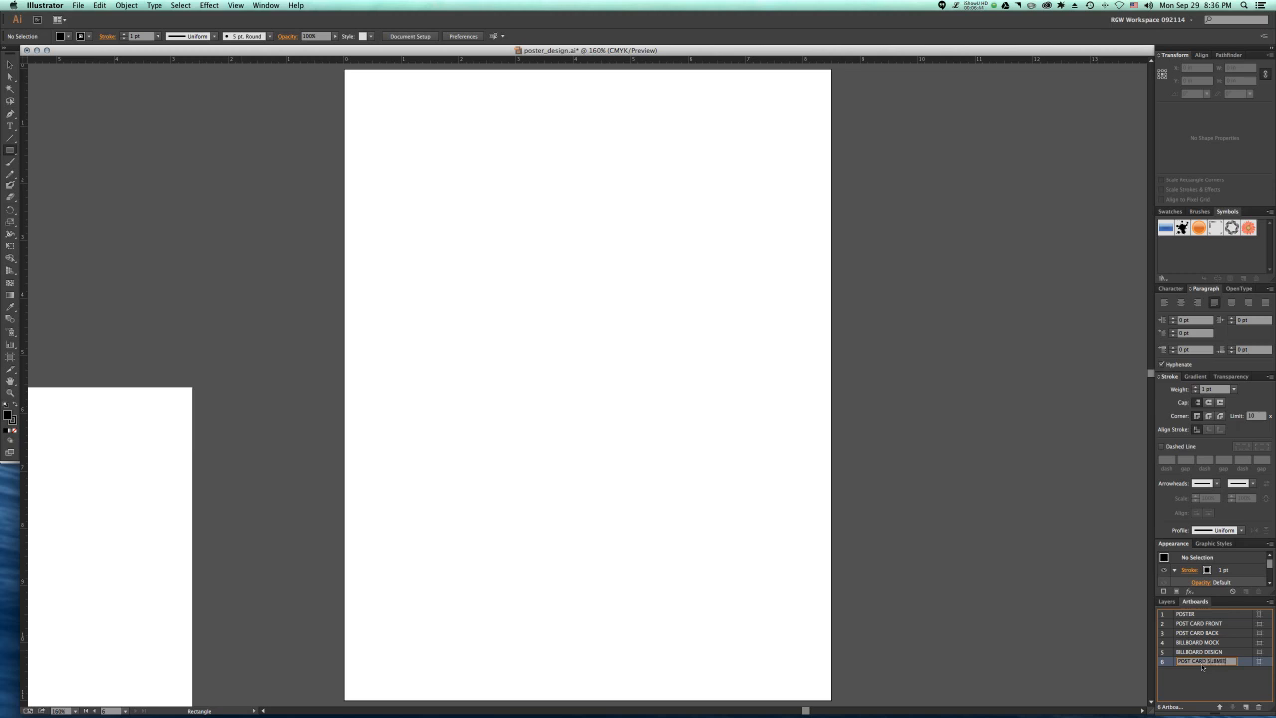
key(Return)
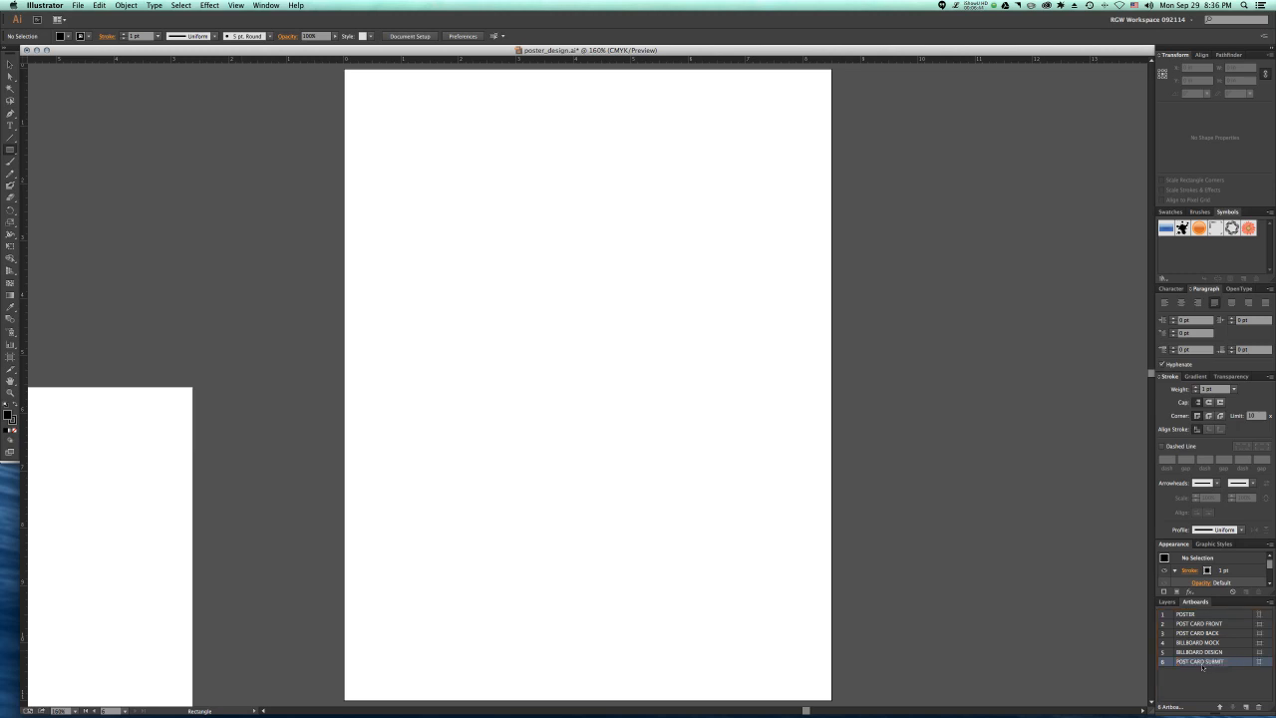
Step: Add the text "Design" in the upper-left part of the POST CARD FRONT artboard
key(super+minus)
key(super+minus)
key(super+minus)
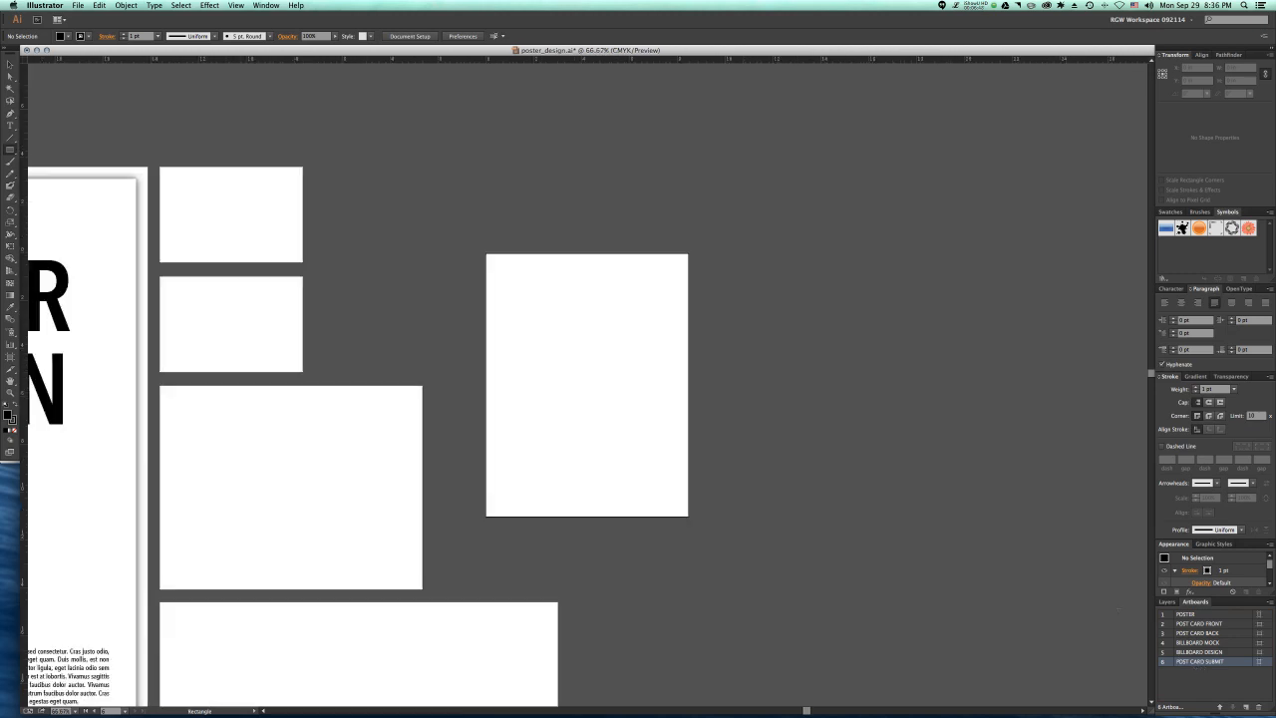
click(189, 218)
click(612, 377)
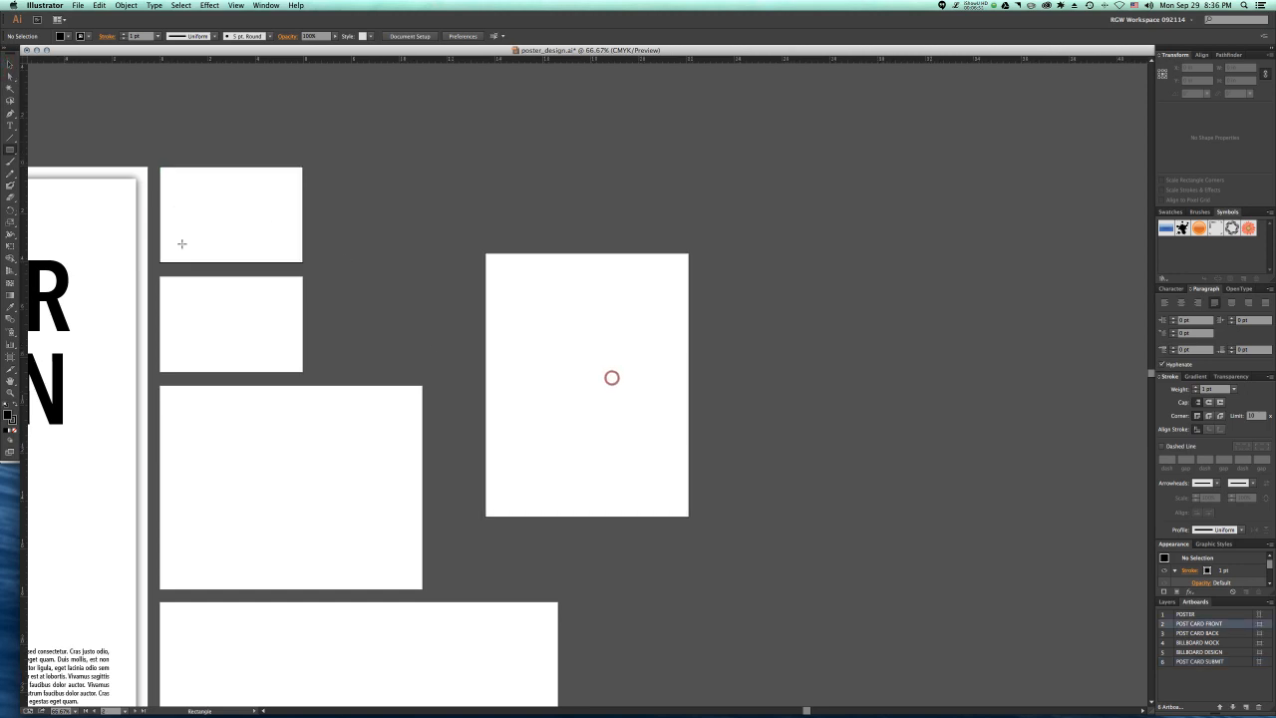
click(10, 64)
click(244, 331)
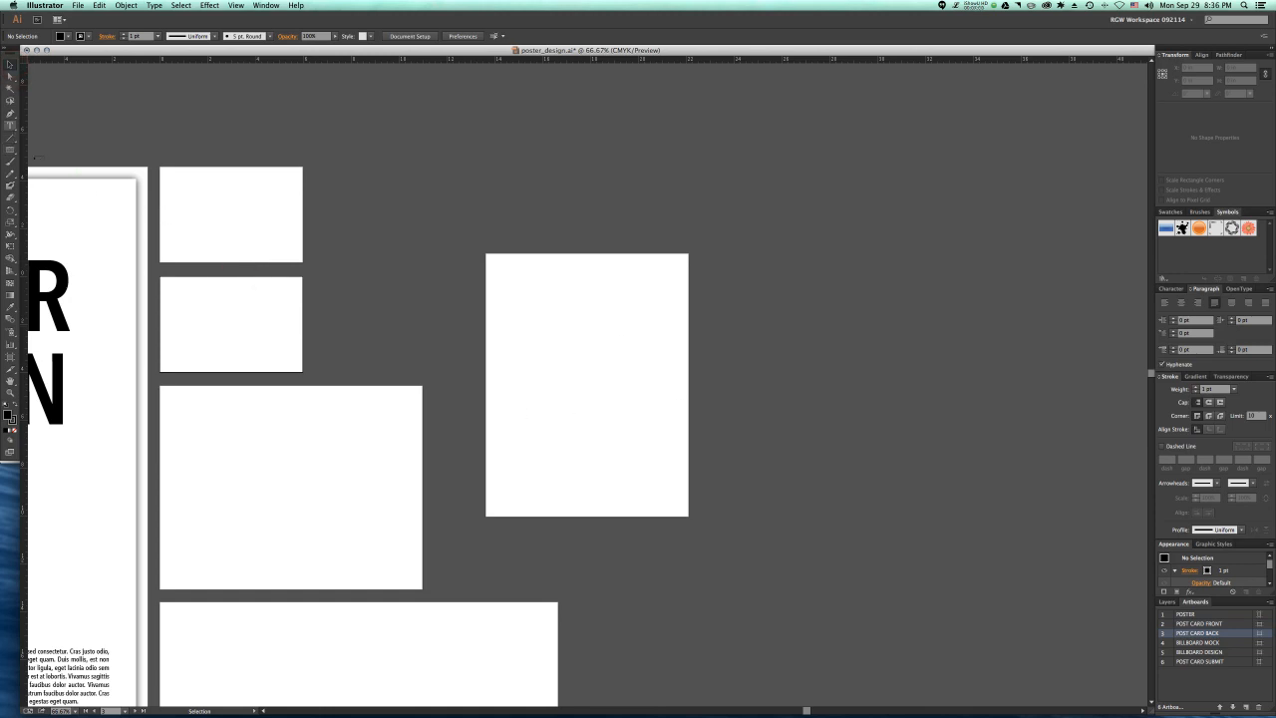
key(t)
click(175, 199)
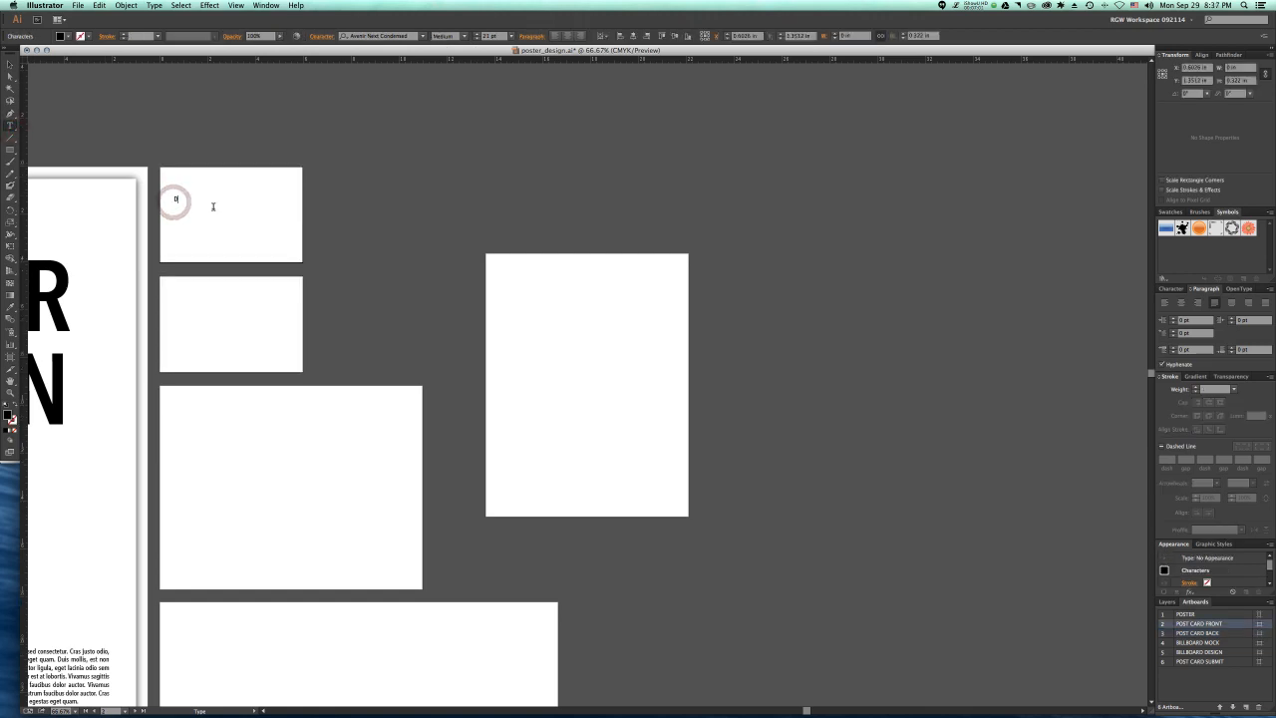
text(Design)
click(10, 65)
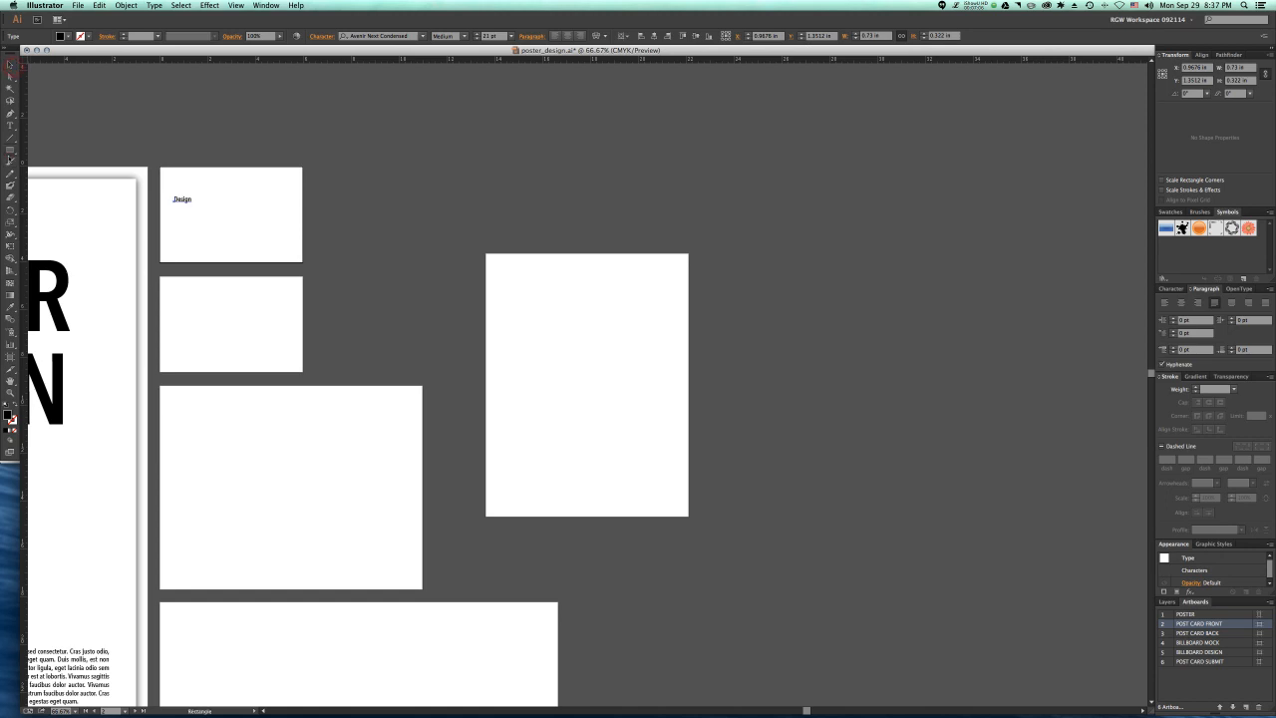
Step: Draw a black square about 1.35 in wide to the right of the Design text
drag(214, 188, 247, 222)
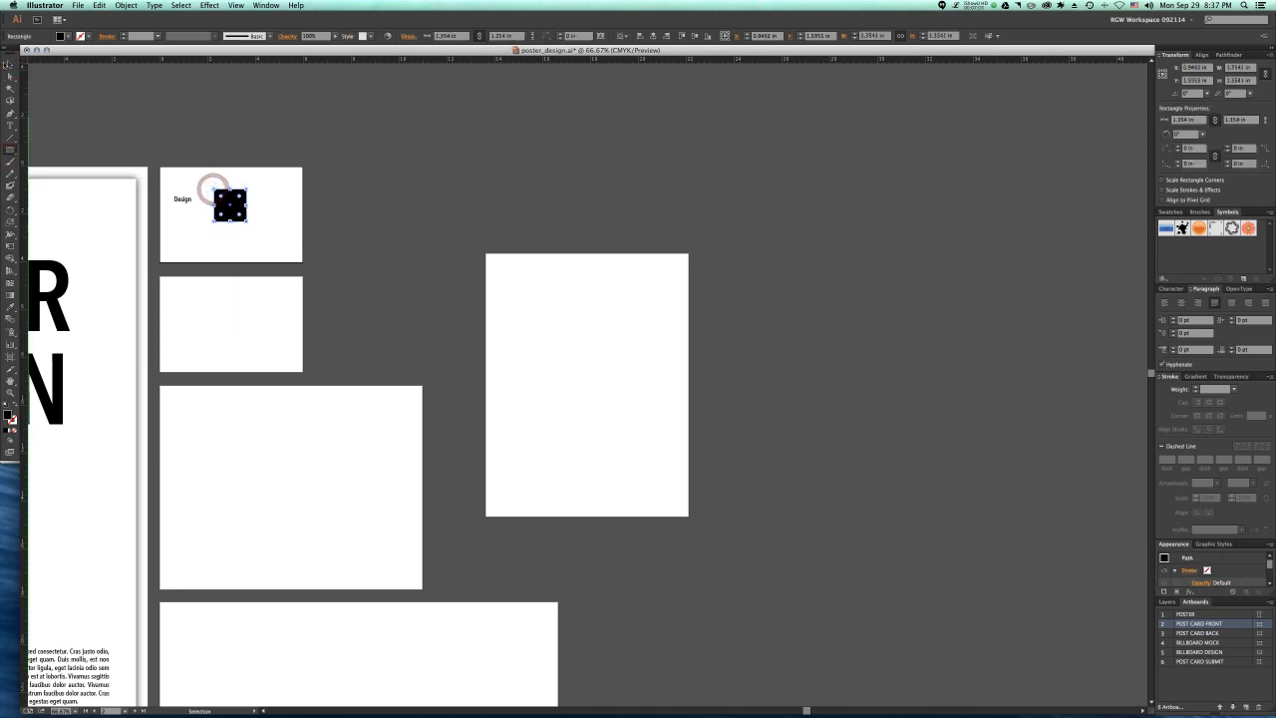
key(v)
click(209, 250)
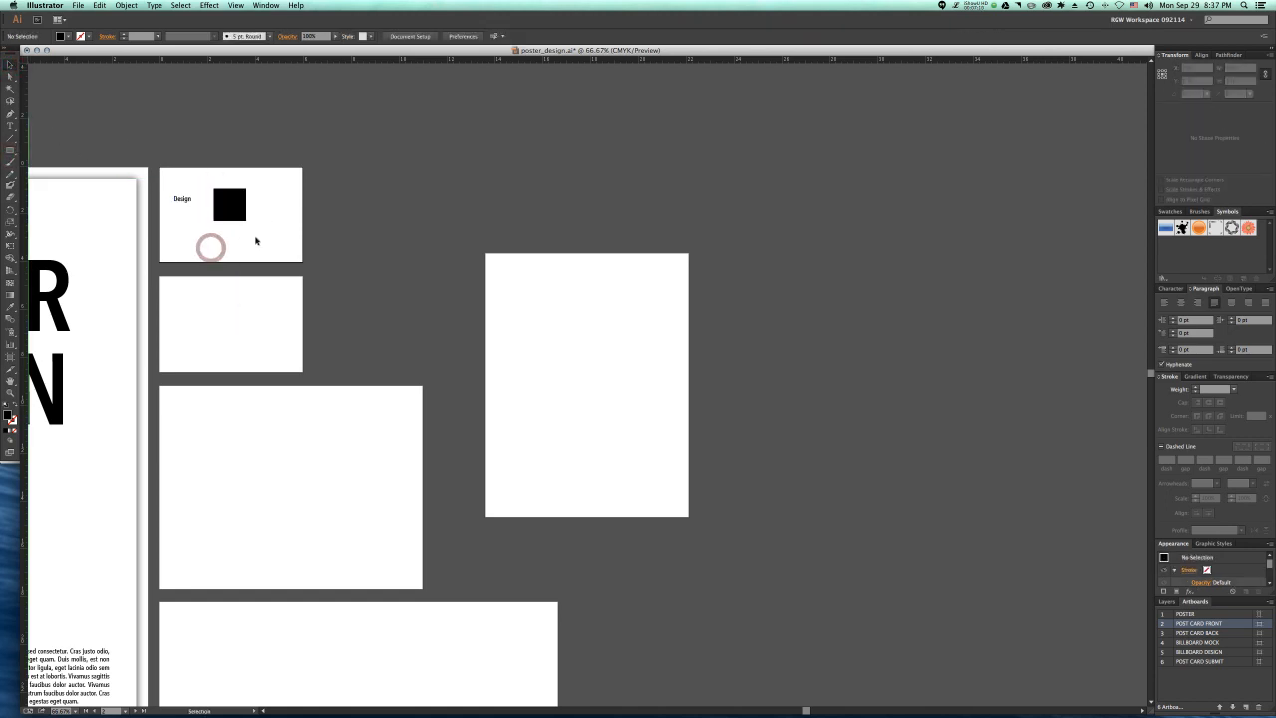
Step: Cover the POST CARD FRONT artboard with a white 6 × 4 in rectangle behind the text and square, and group all three
drag(256, 249, 162, 190)
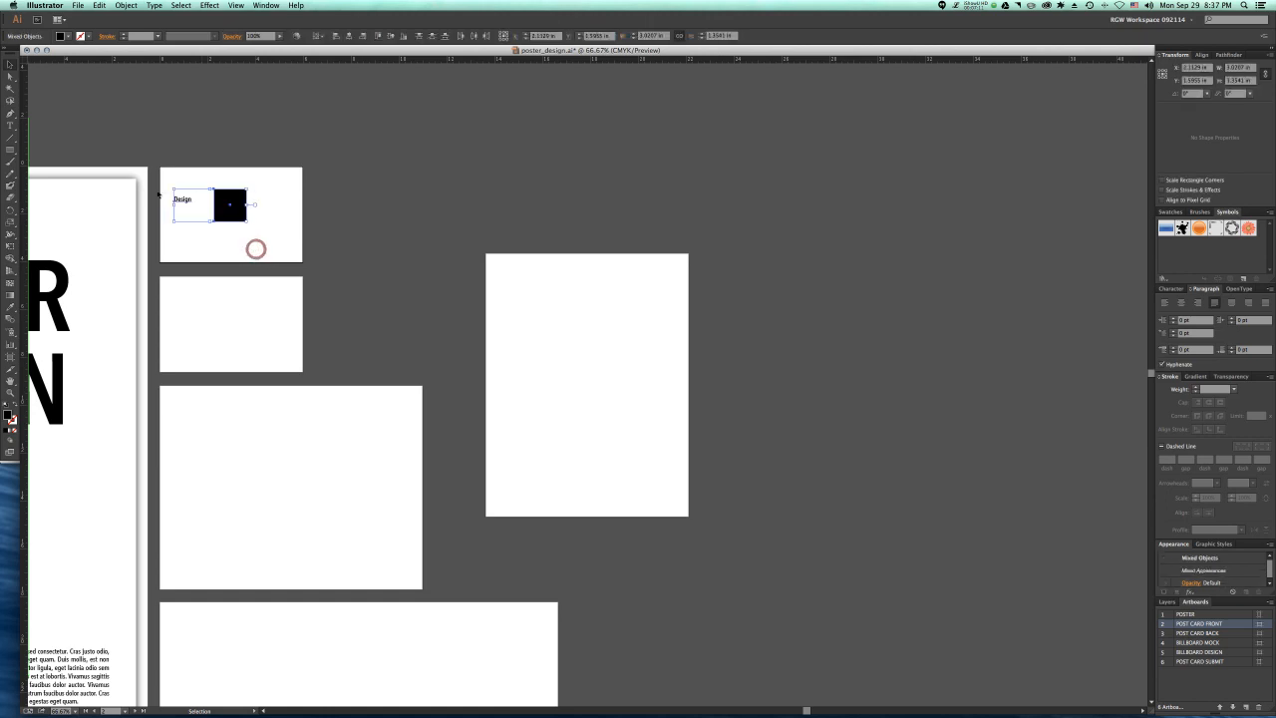
key(m)
mouse_move(159, 167)
mouse_down()
mouse_move(317, 265)
mouse_move(303, 262)
mouse_up()
key(v)
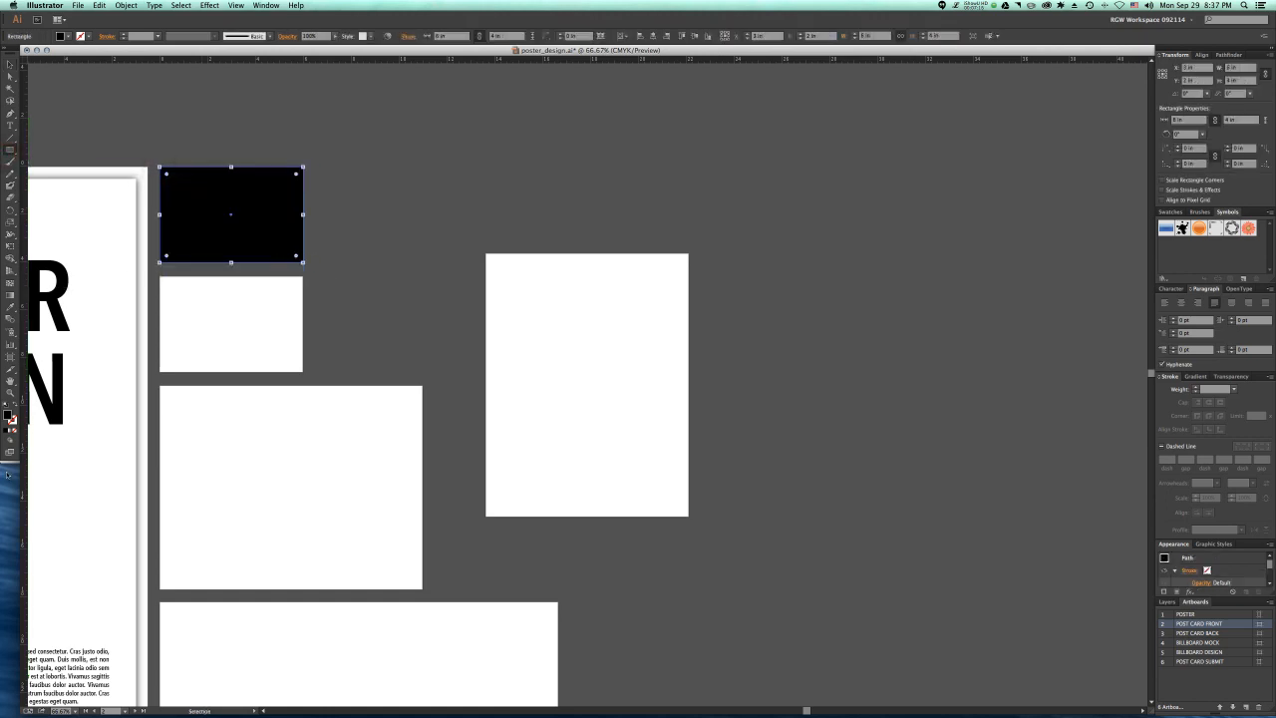
click(5, 407)
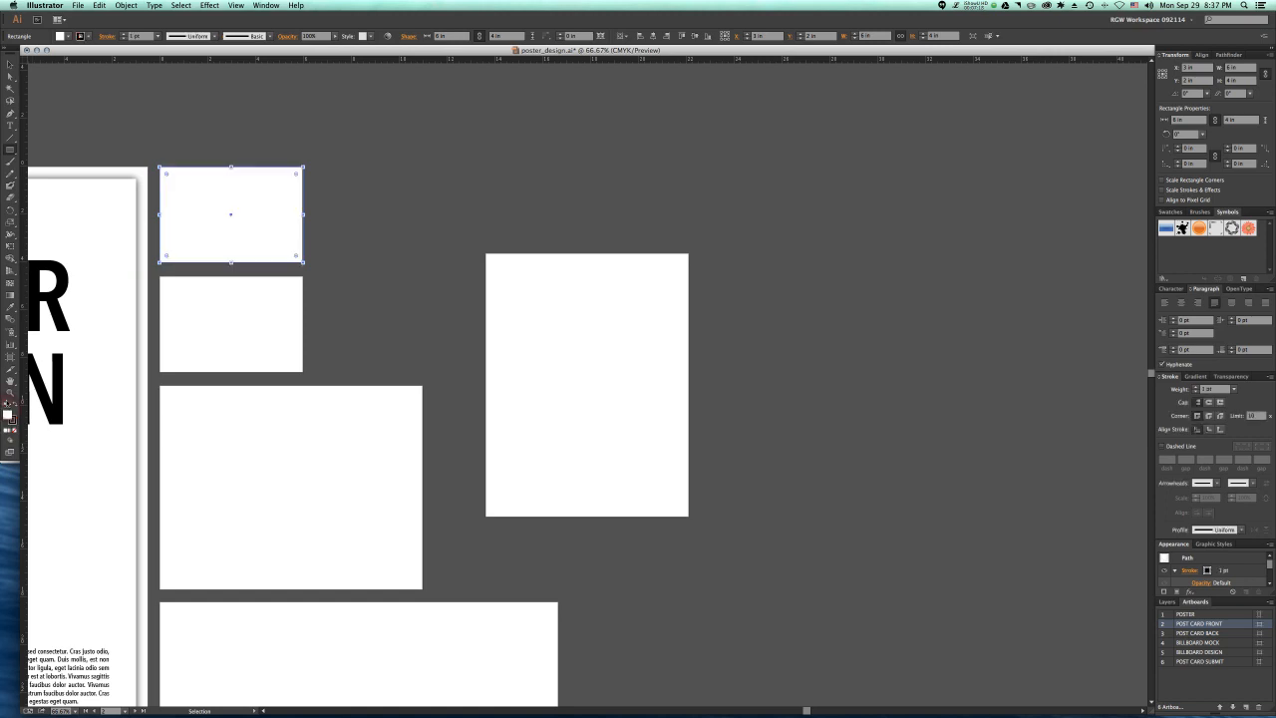
double_click(8, 413)
drag(302, 281, 301, 280)
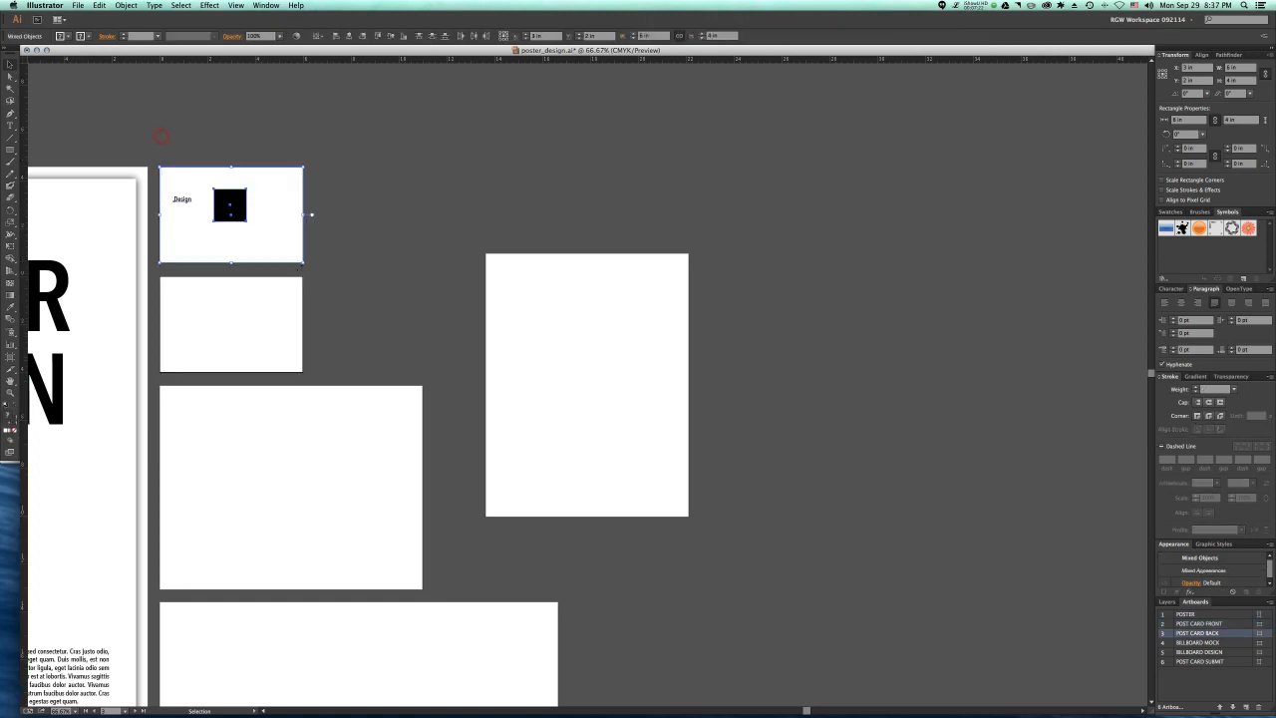
key(super+g)
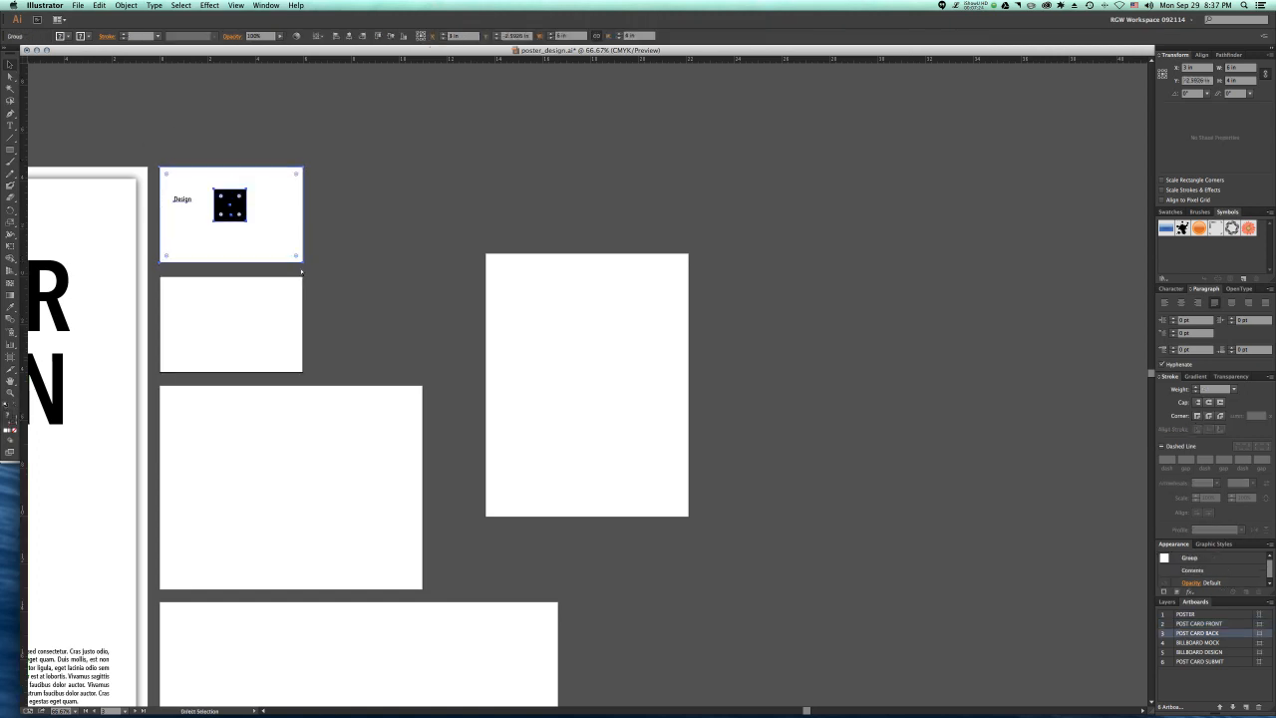
Step: Paste a copy of the postcard front group onto the POST CARD SUBMIT artboard and move it into the upper half
click(575, 341)
key(super+v)
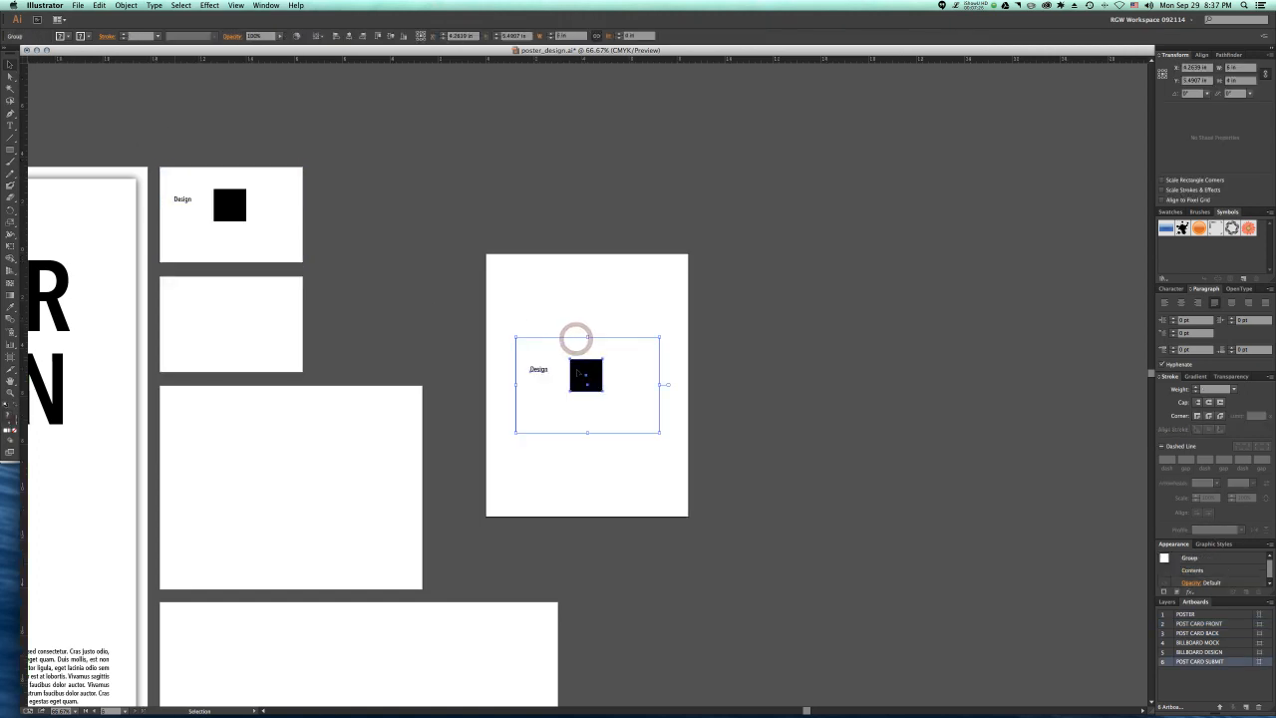
key(super+shift+a)
click(576, 371)
drag(576, 372, 576, 311)
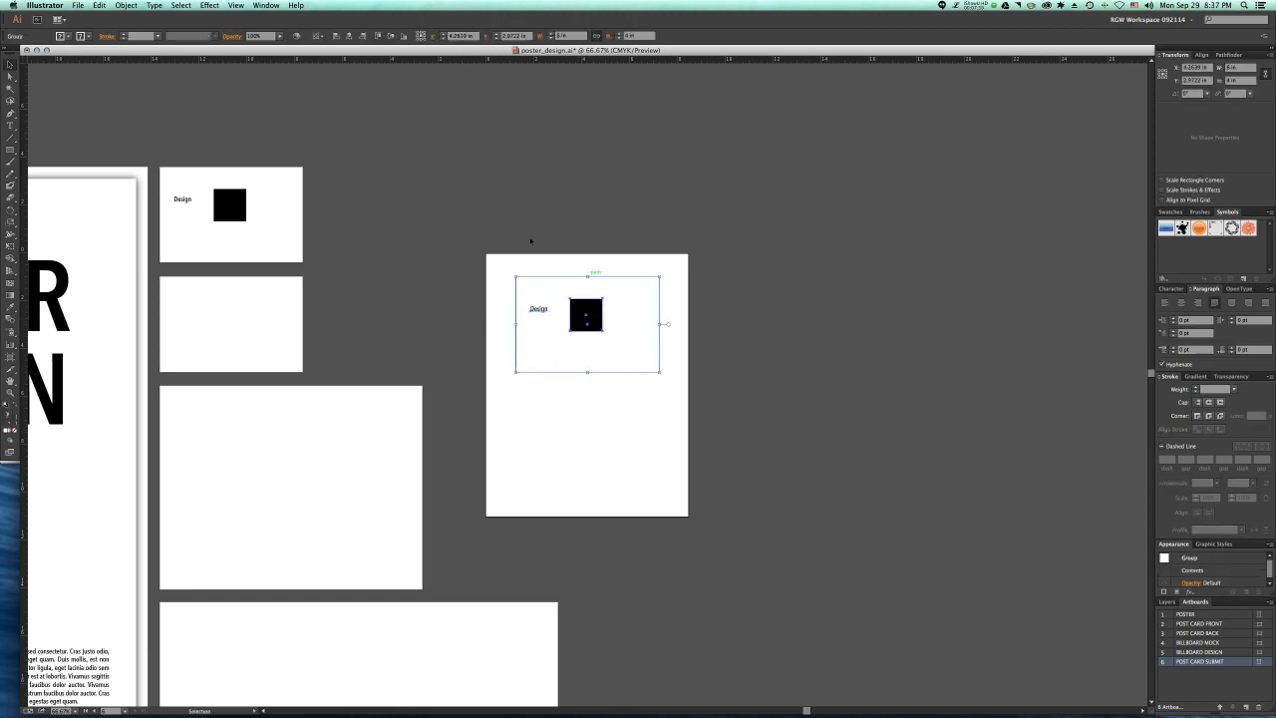
Step: Delete the pasted group from the POST CARD SUBMIT artboard
click(468, 206)
click(592, 319)
key(Delete)
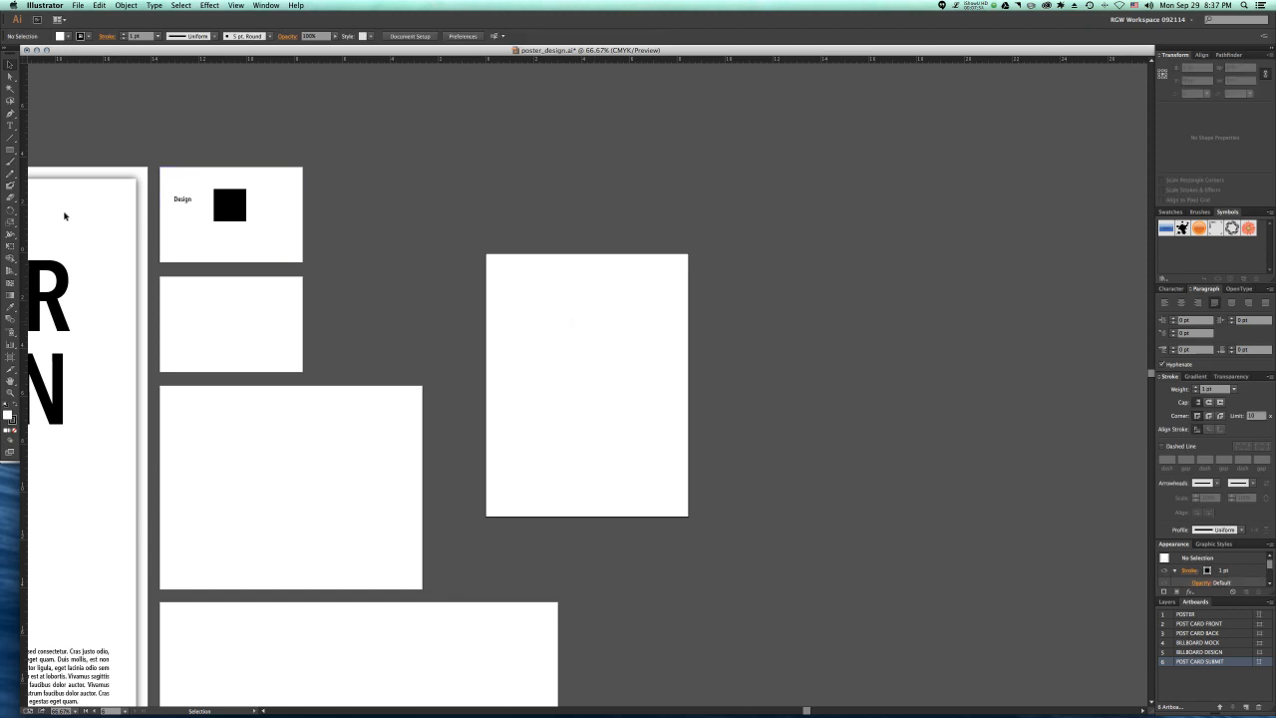
Step: Move the POST CARD FRONT artboard with its artwork into the upper half of the POST CARD SUBMIT artboard
click(10, 357)
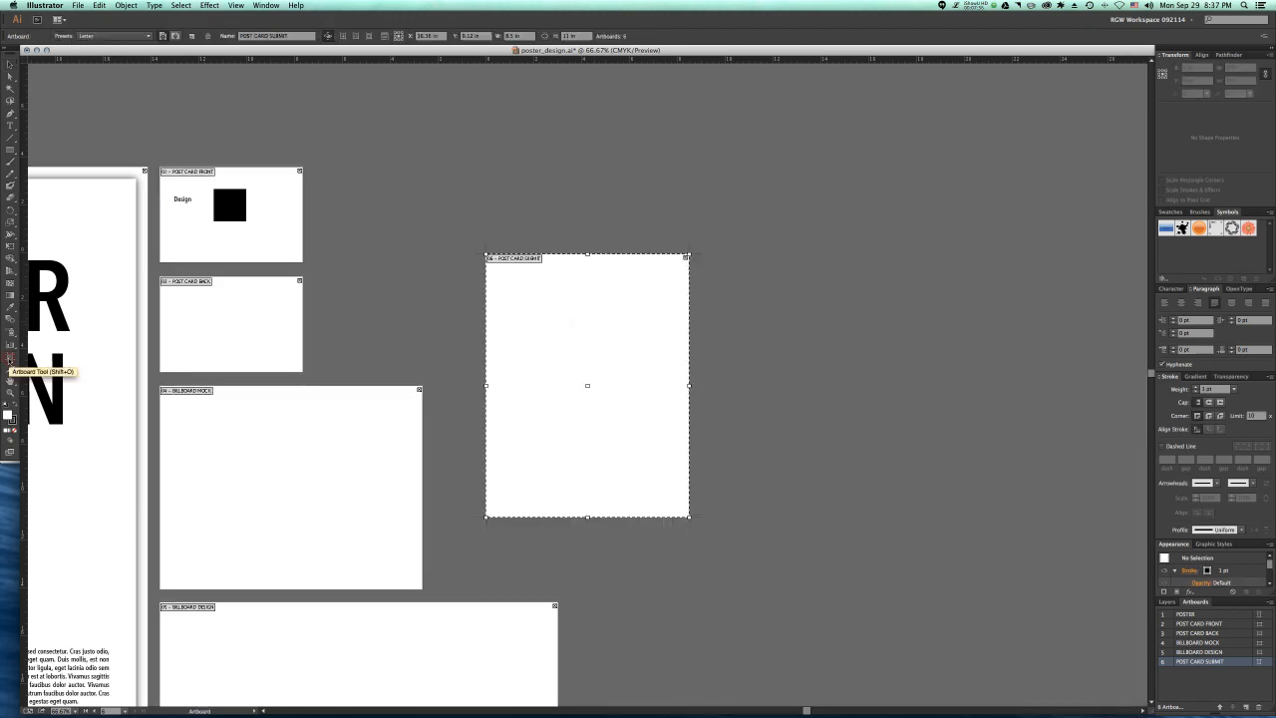
click(190, 242)
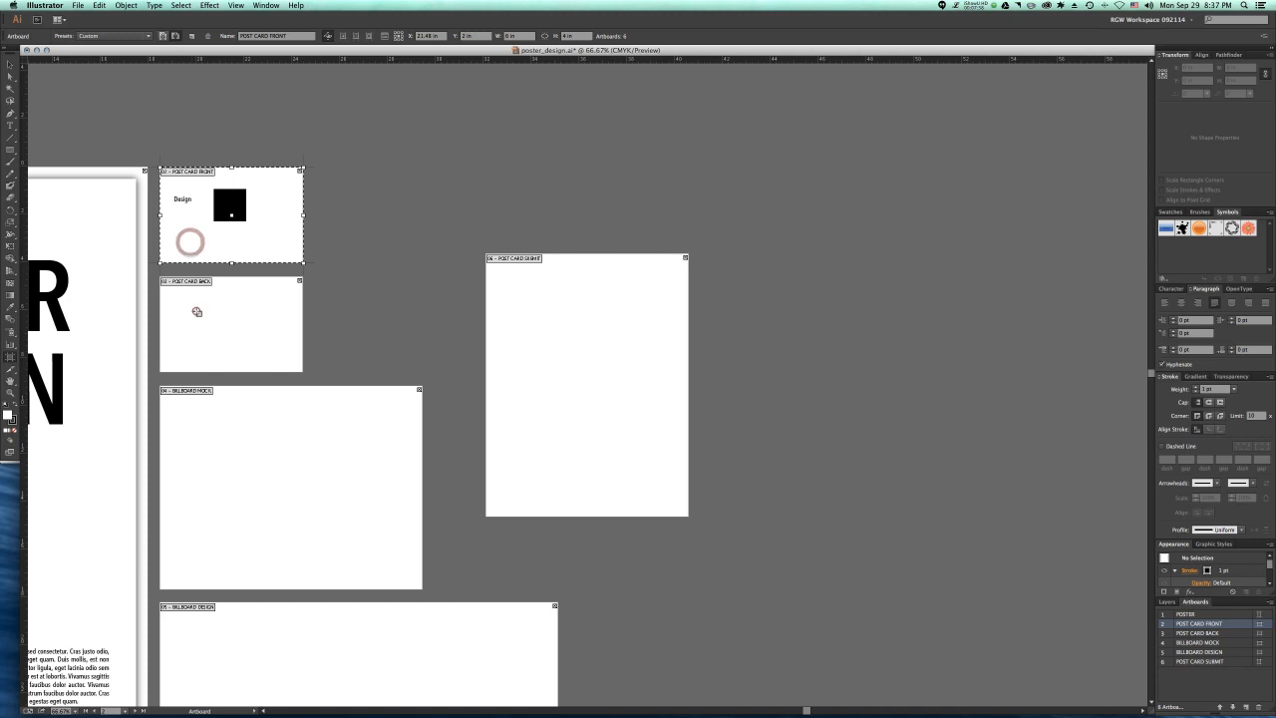
drag(193, 228, 547, 341)
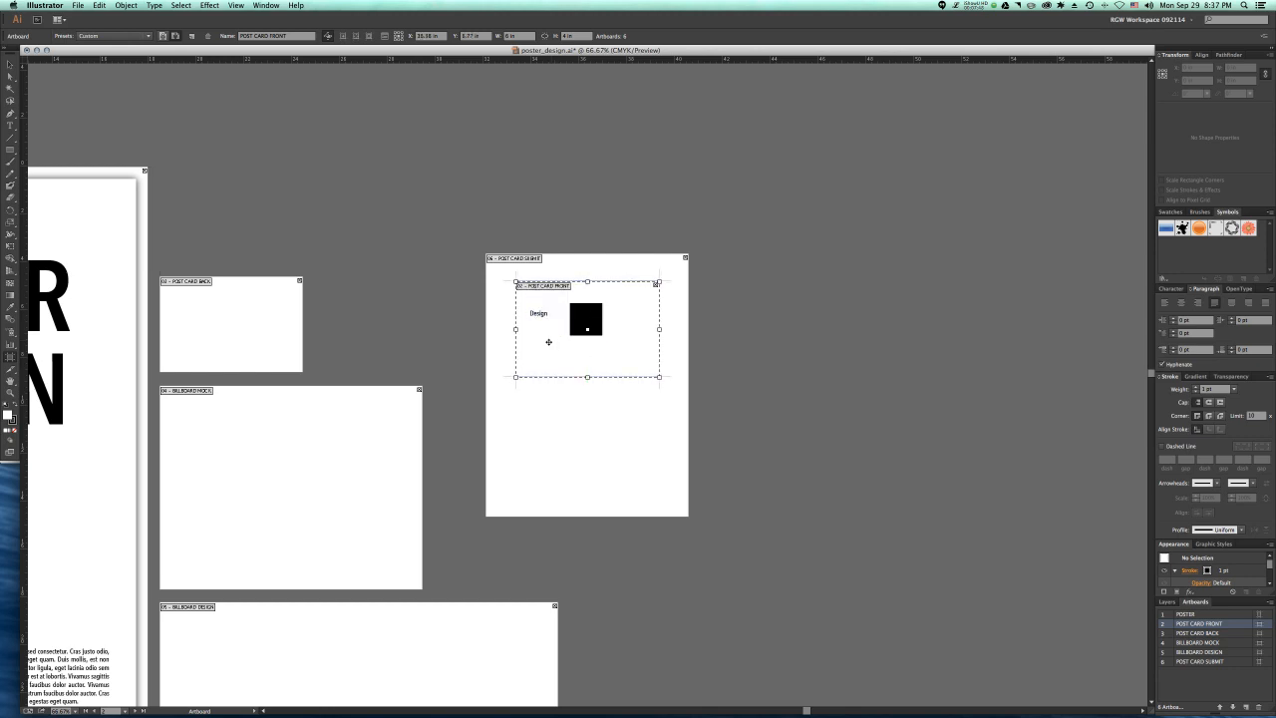
Step: Move the POST CARD BACK artboard onto POST CARD SUBMIT, aligned directly below the postcard front, and leave artboard editing
click(206, 323)
drag(205, 323, 561, 440)
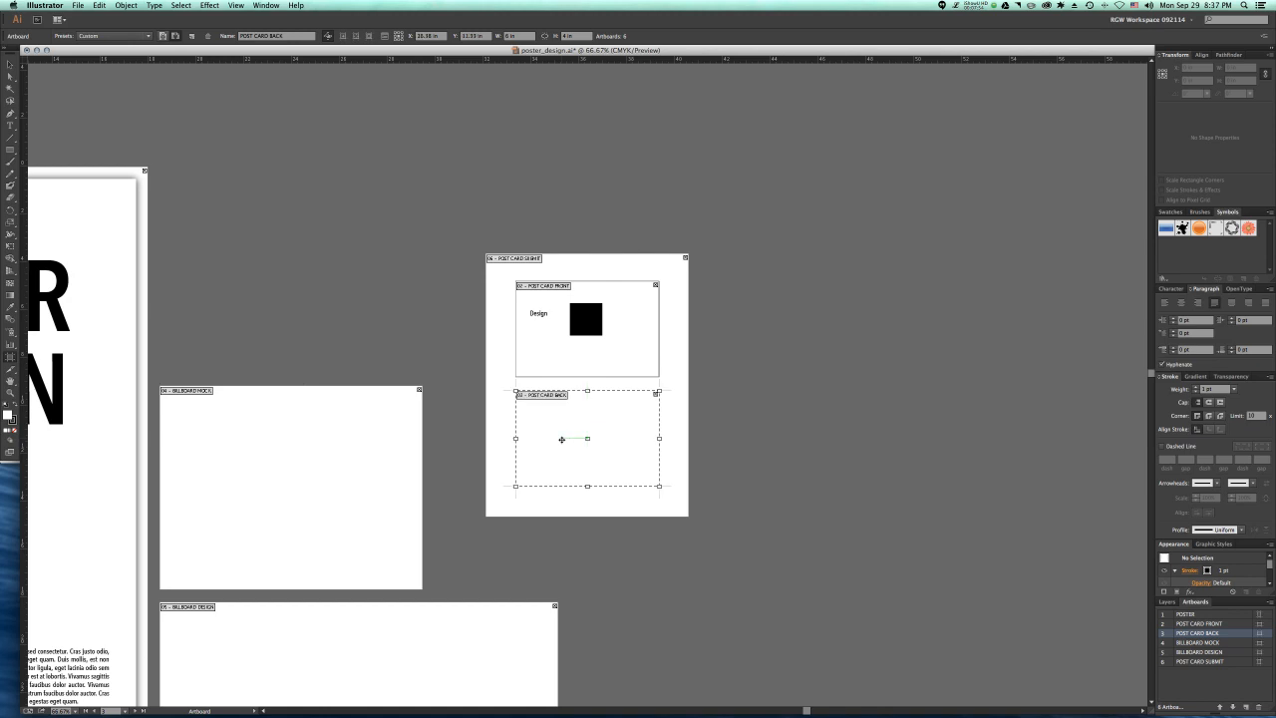
click(7, 64)
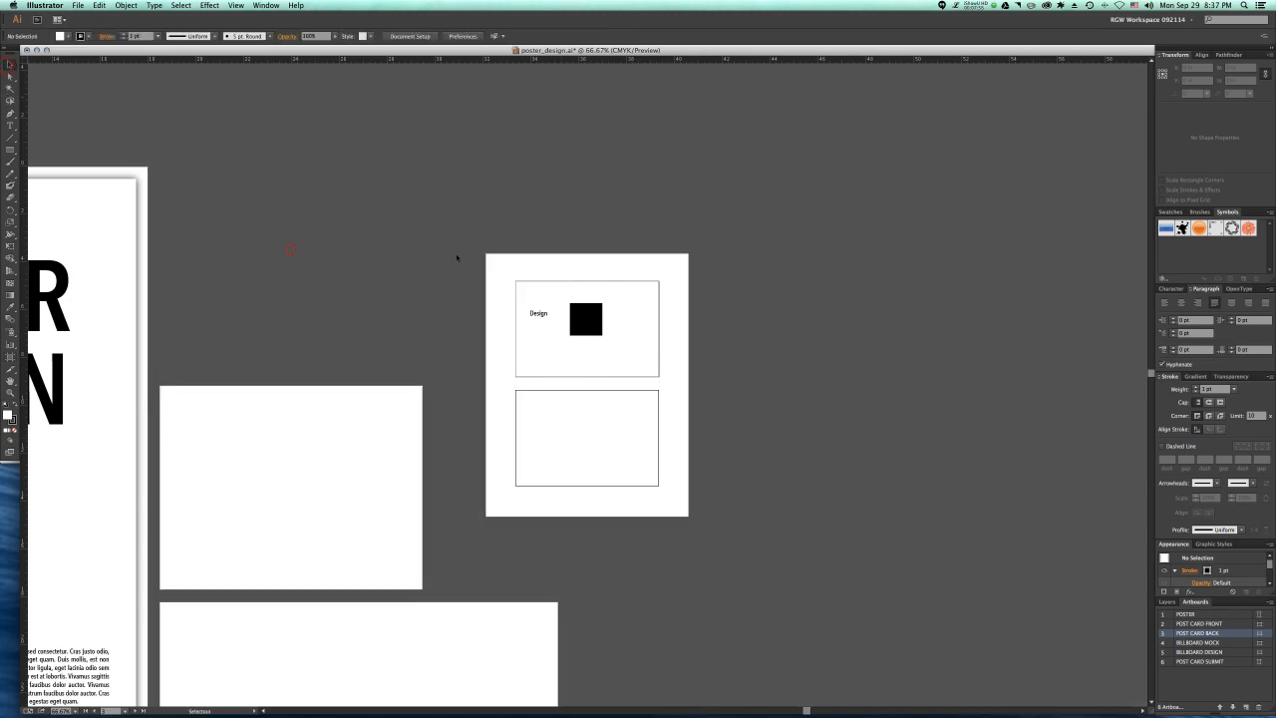
Step: Check the artboard numbers of the postcard front, postcard back and POST CARD SUBMIT, leaving POST CARD SUBMIT active
click(532, 288)
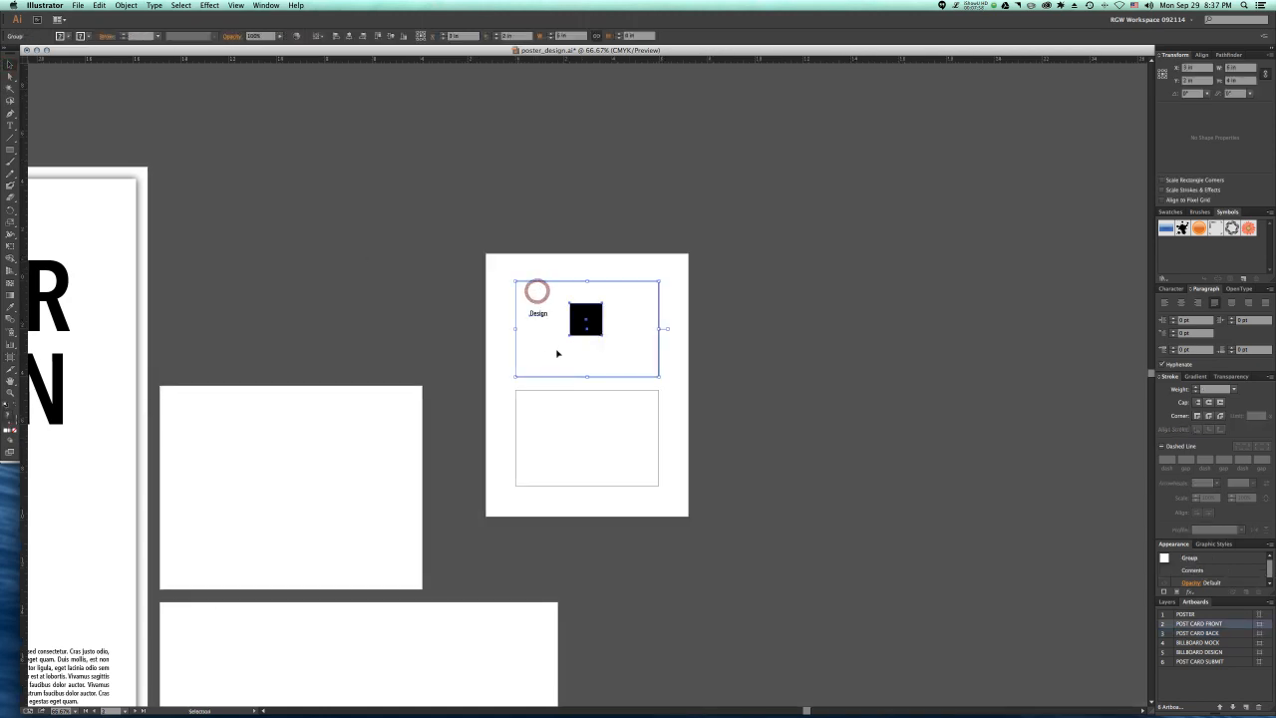
click(1204, 55)
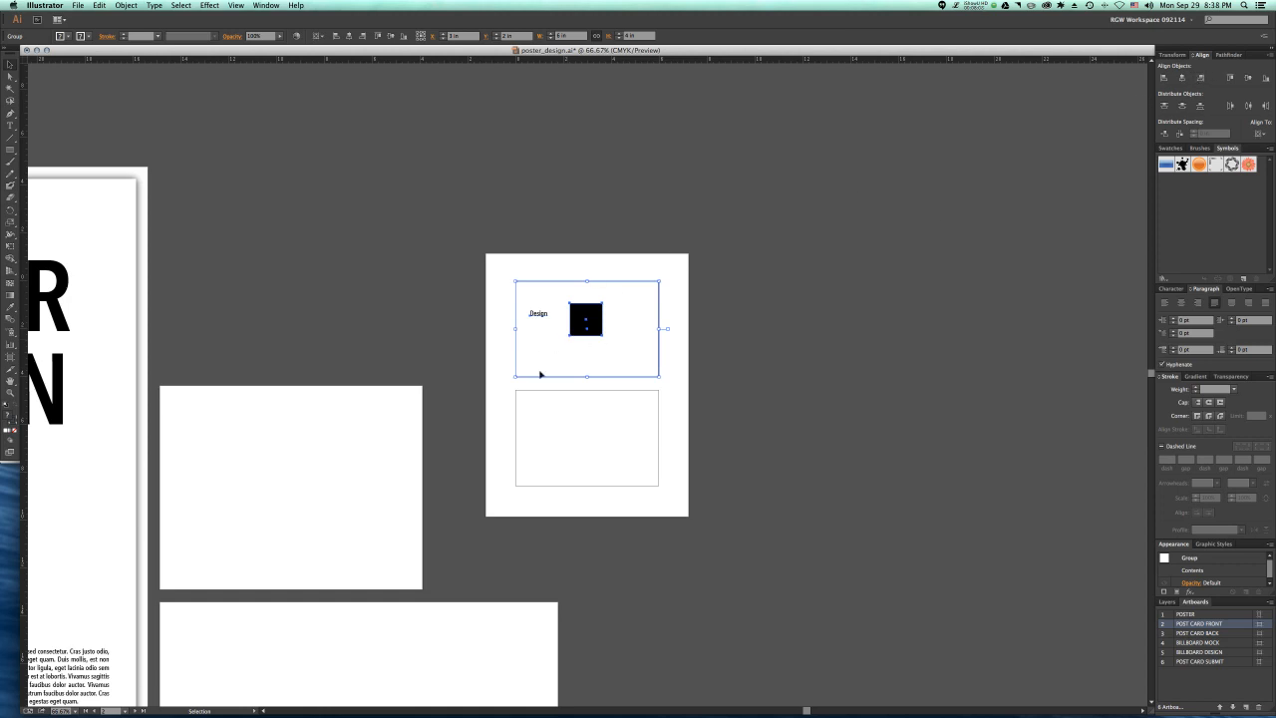
click(550, 417)
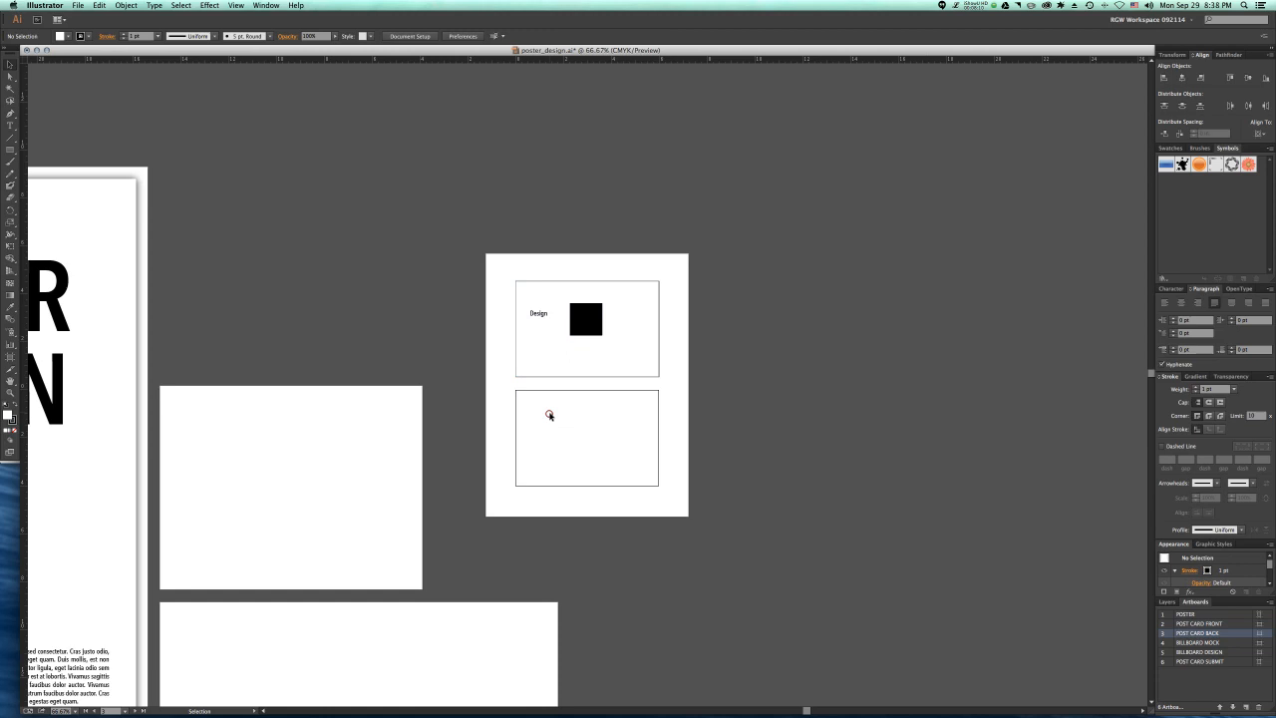
click(496, 342)
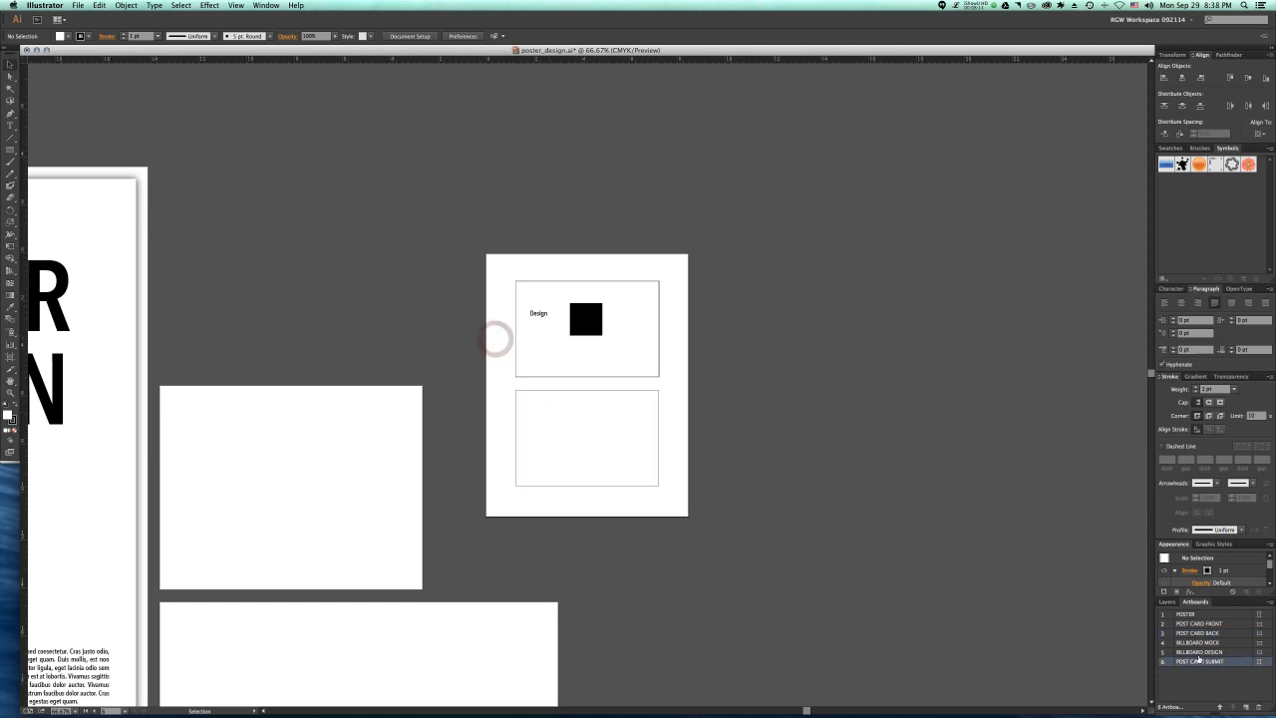
click(500, 264)
Step: Start saving the document in Adobe PDF format with the artboard range limited to 6
click(78, 5)
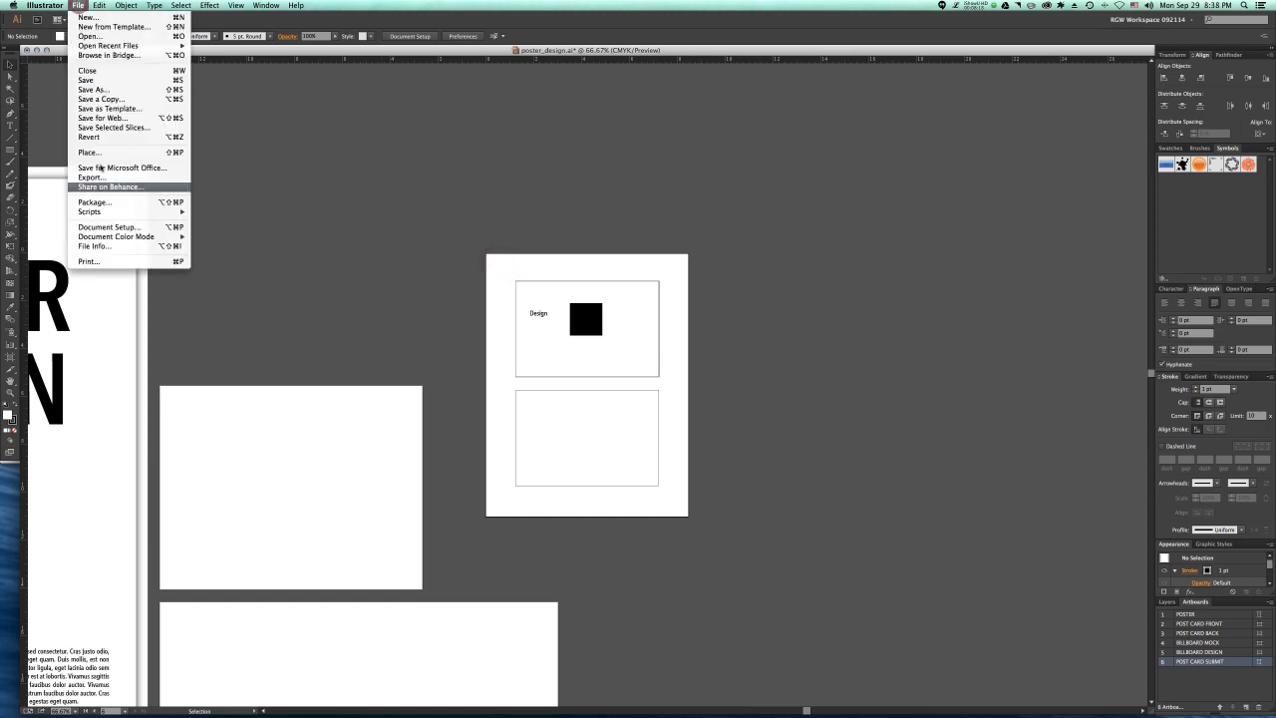
click(107, 91)
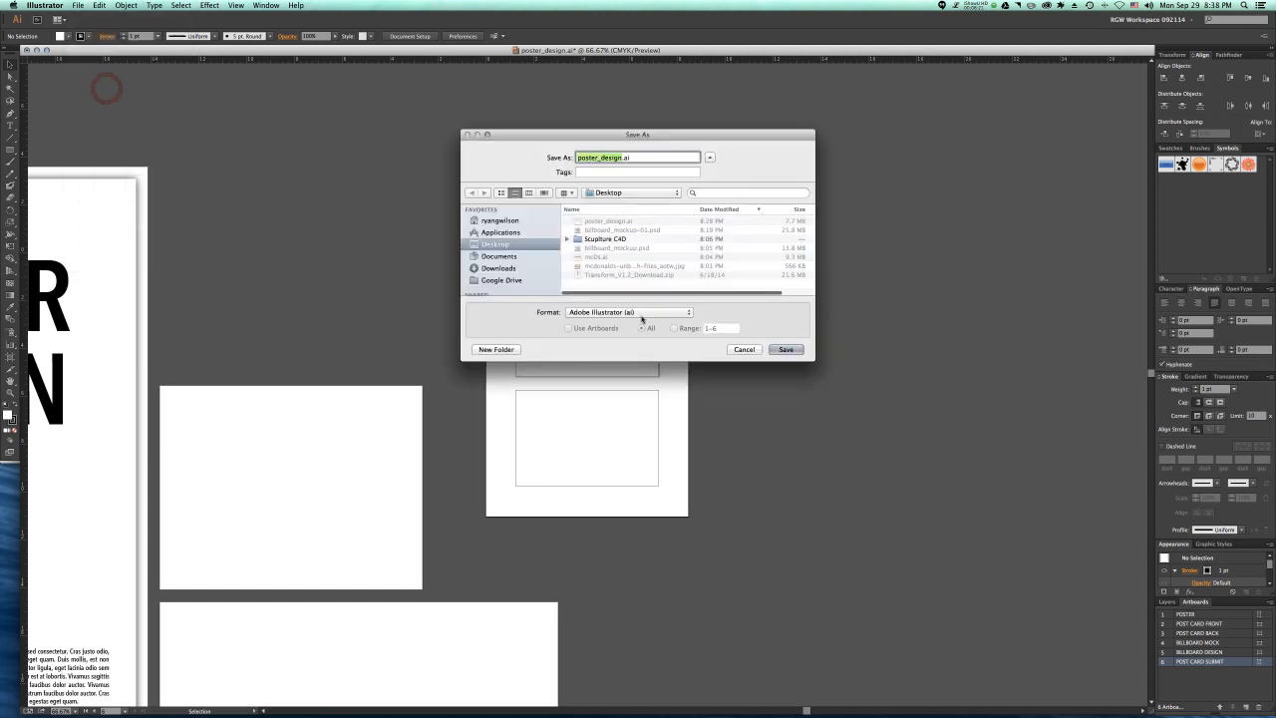
click(641, 311)
click(634, 339)
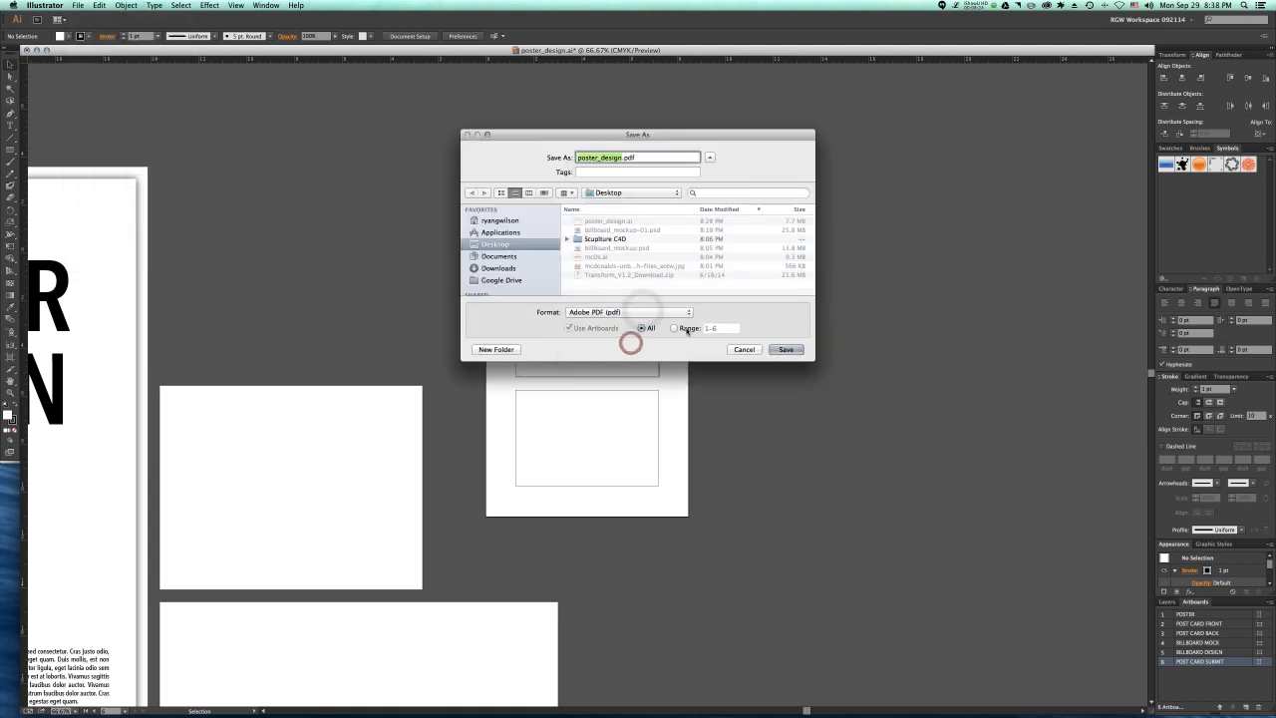
click(675, 328)
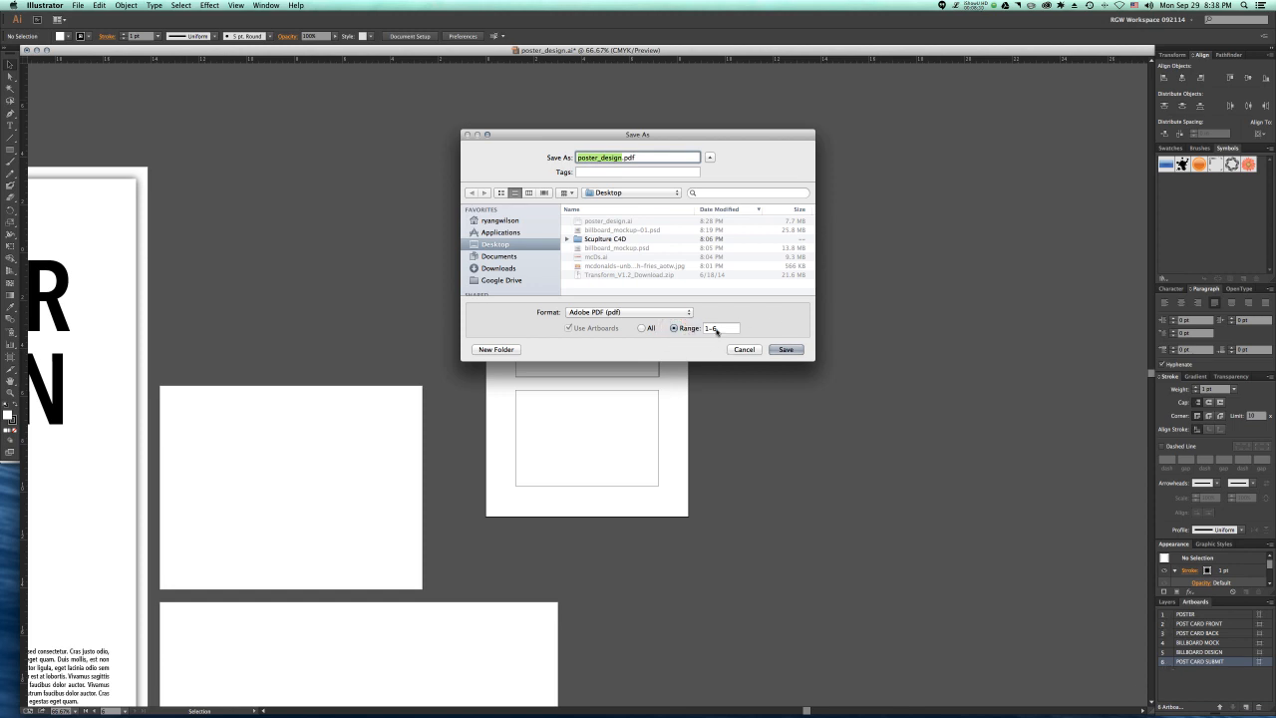
double_click(716, 330)
text(6)
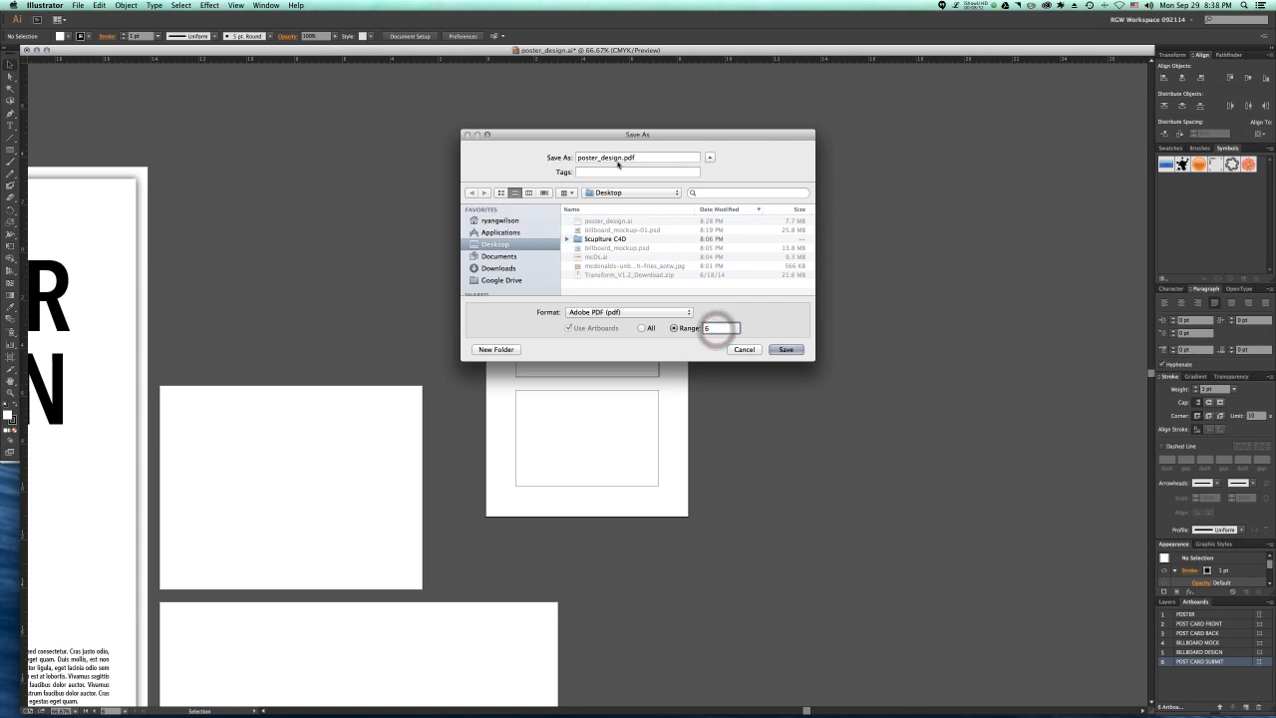
Step: Save the PDF as postcard_design.pdf with View PDF after Saving enabled, and close its Acrobat preview to return to Illustrator
click(597, 157)
key(BackSpace)
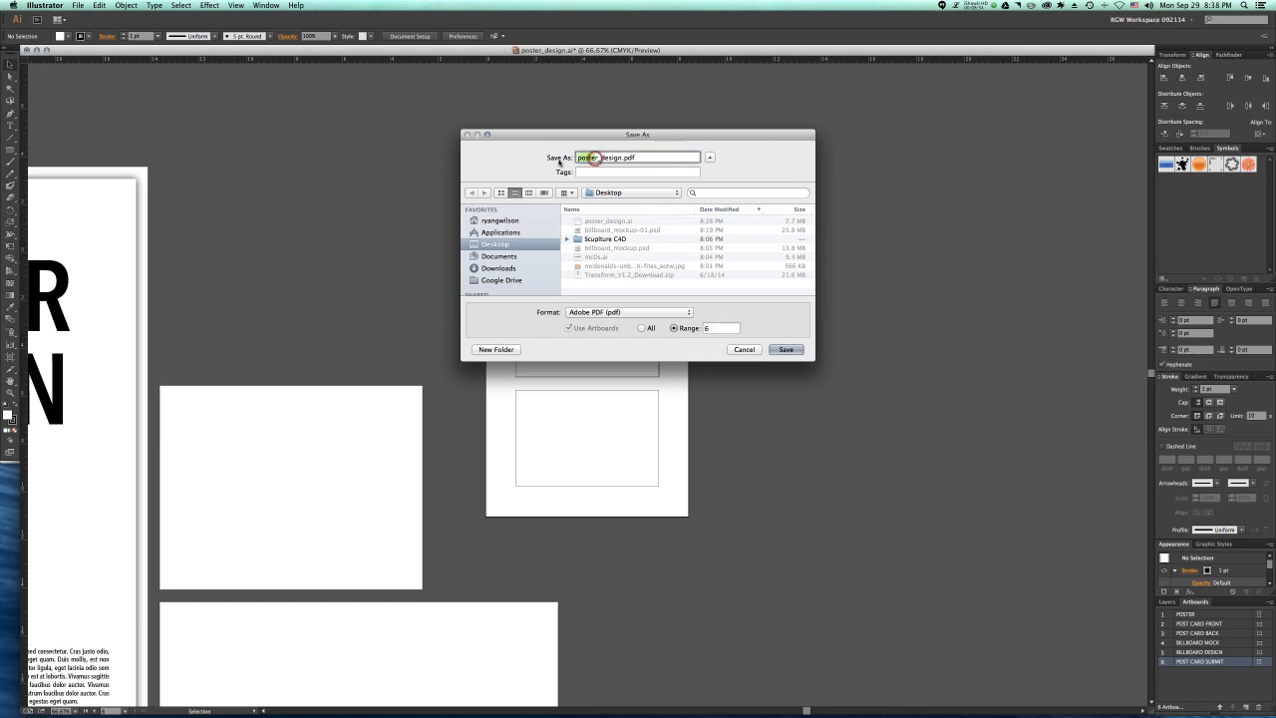
text(card)
click(788, 350)
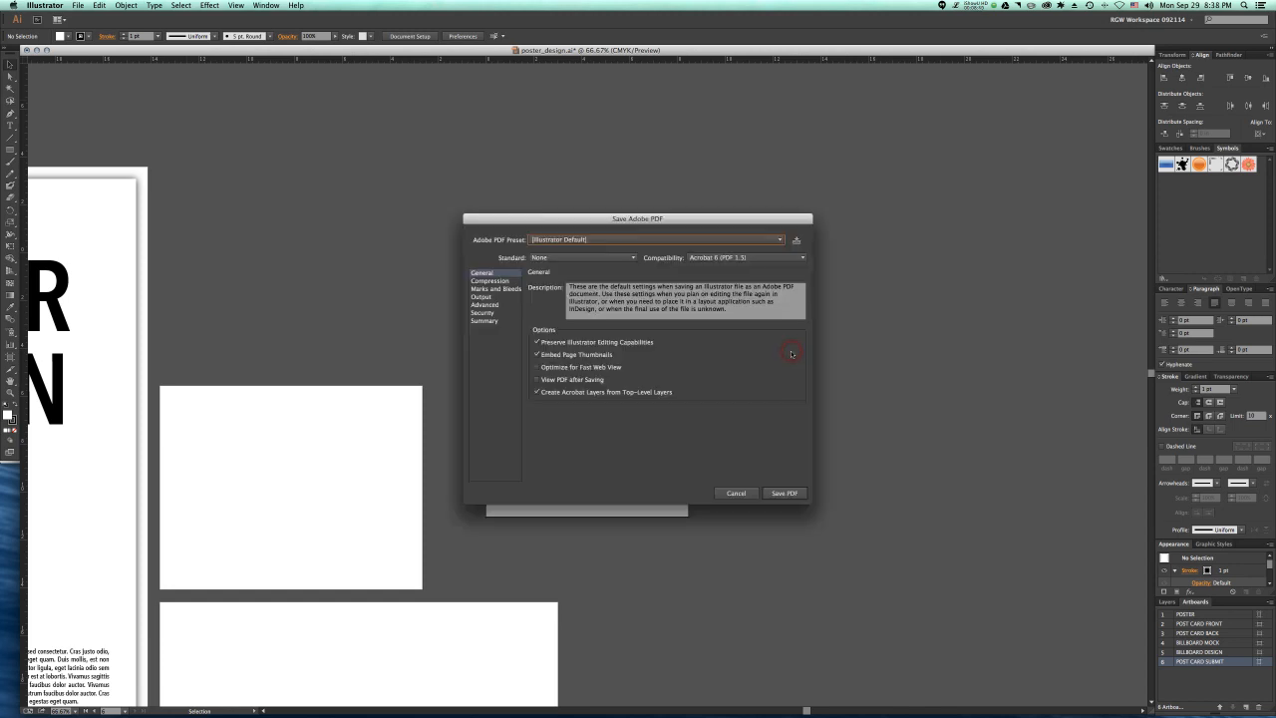
click(562, 383)
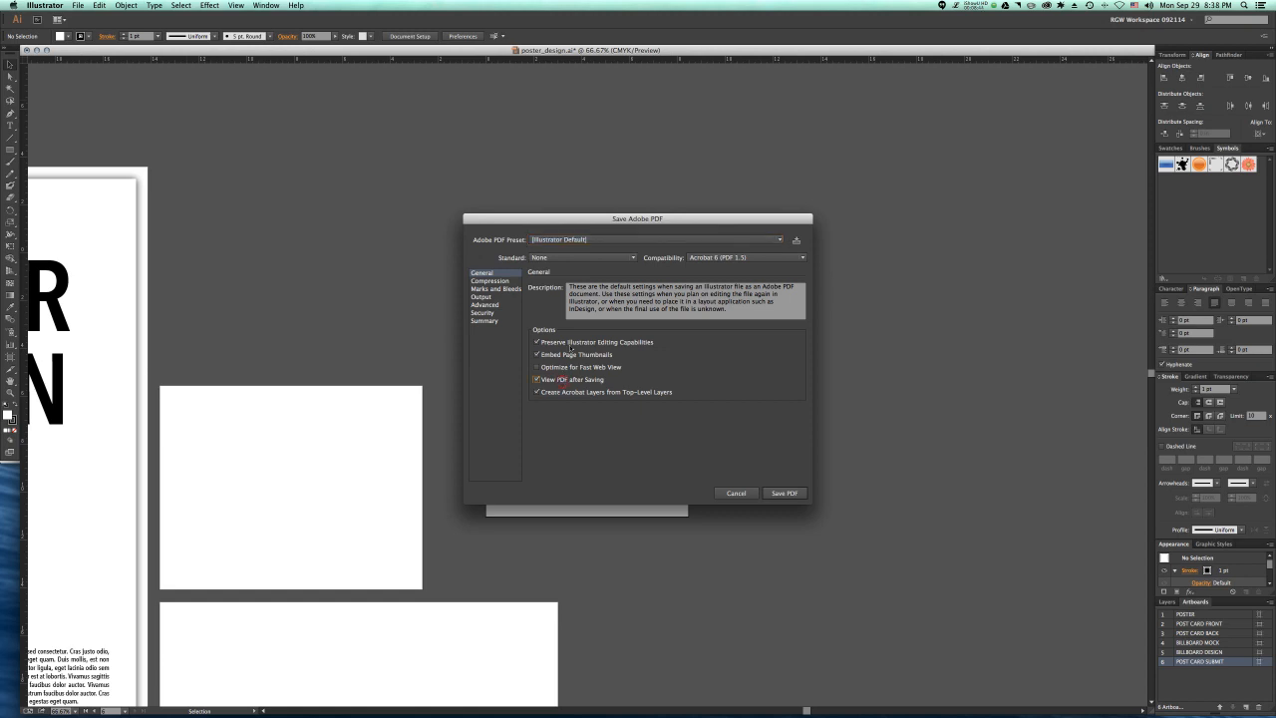
click(785, 492)
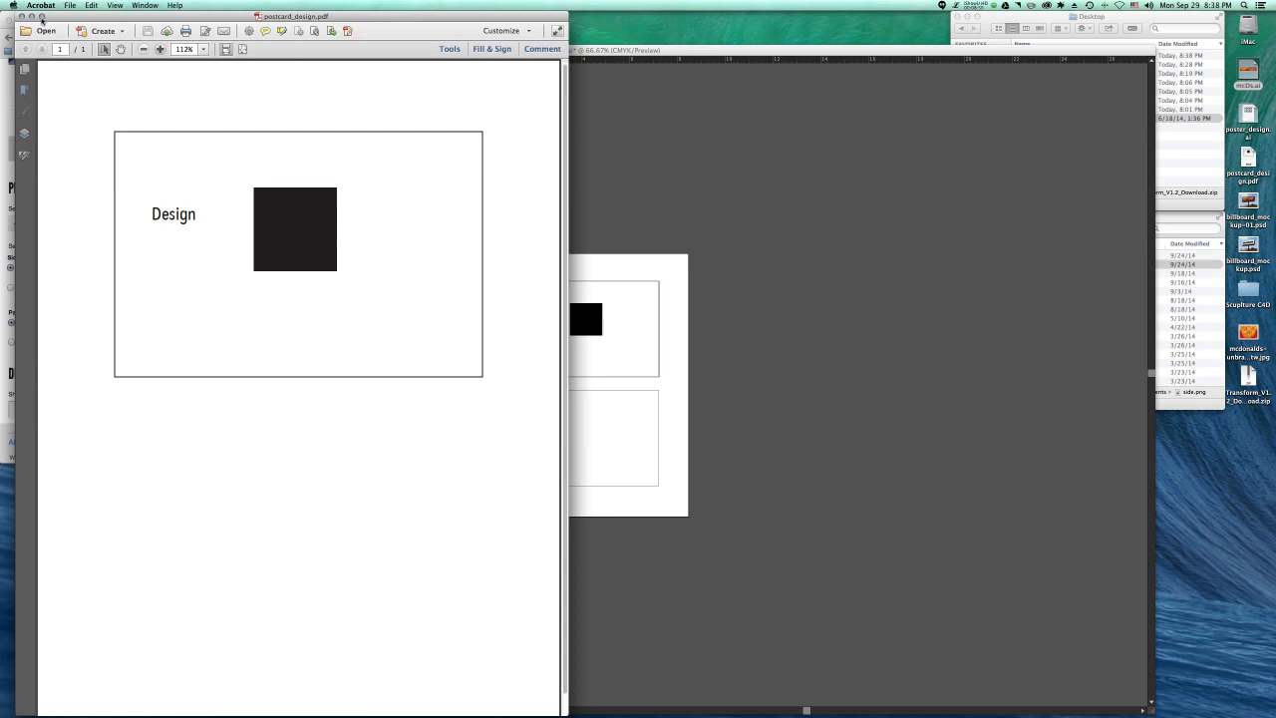
click(22, 17)
click(768, 488)
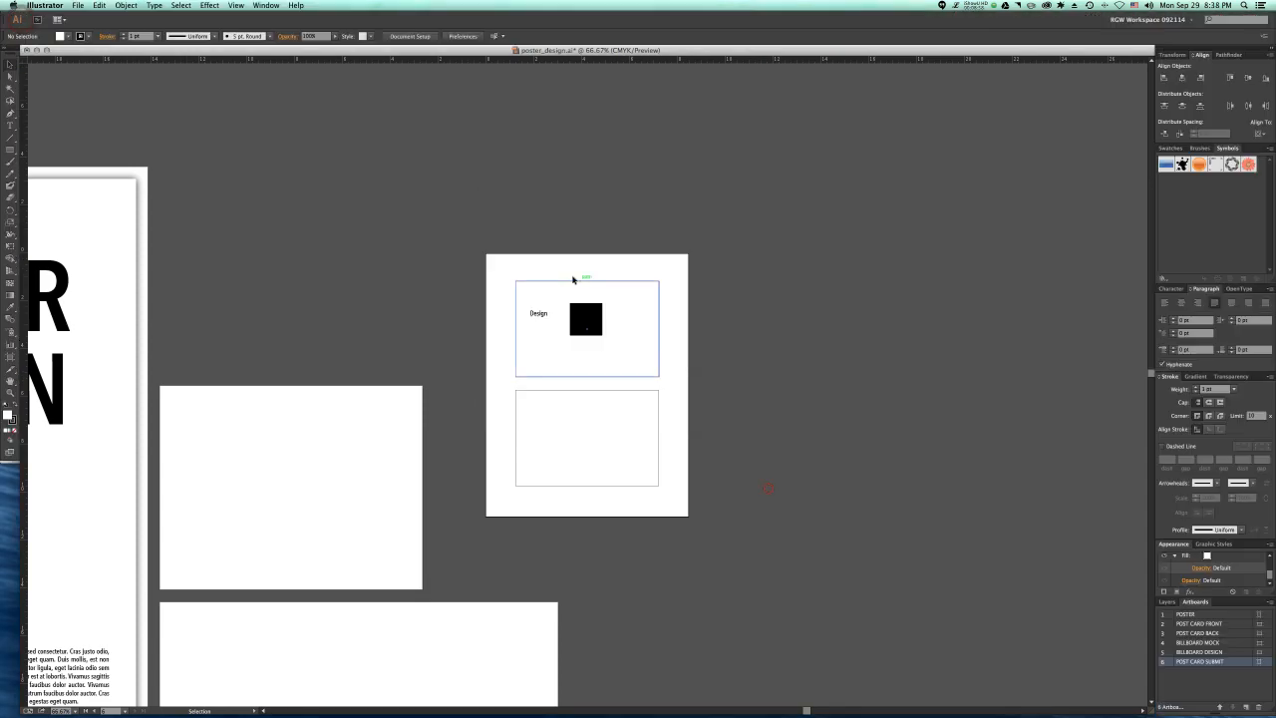
Step: Select only the border rectangle of the postcard front with Direct Selection and create trim marks around it
click(679, 357)
click(655, 329)
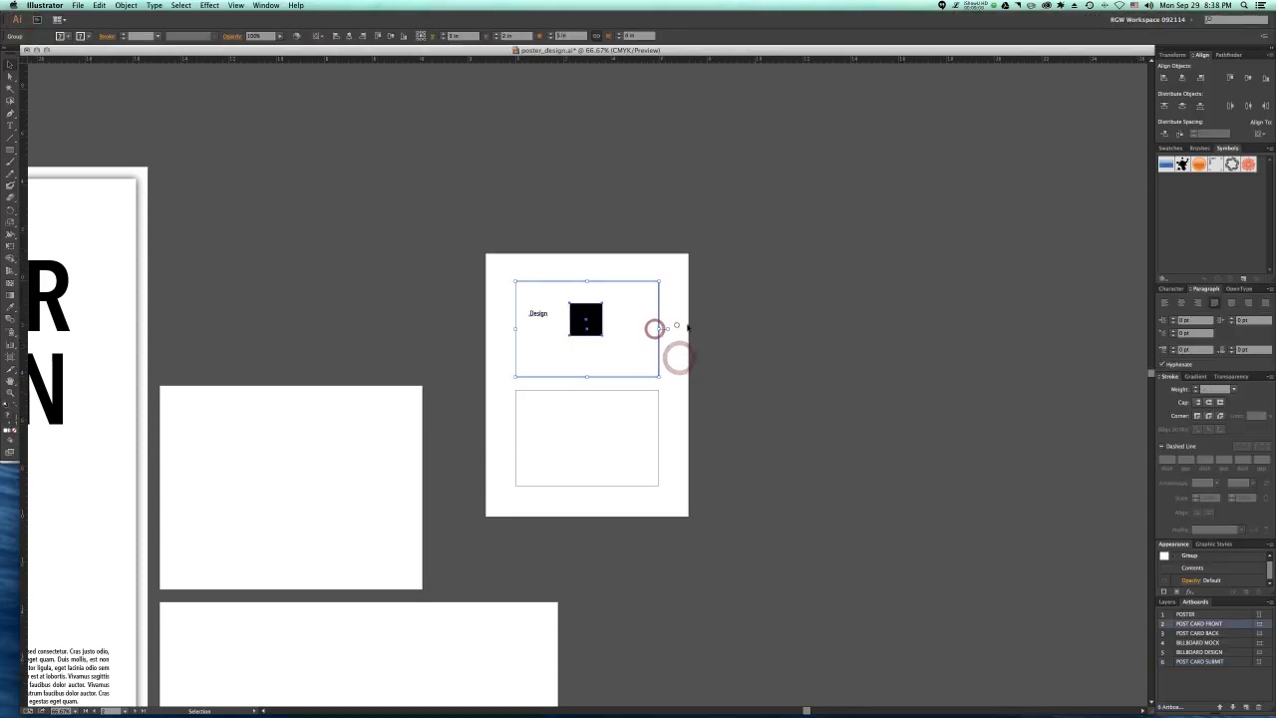
click(678, 325)
key(a)
click(652, 361)
click(677, 363)
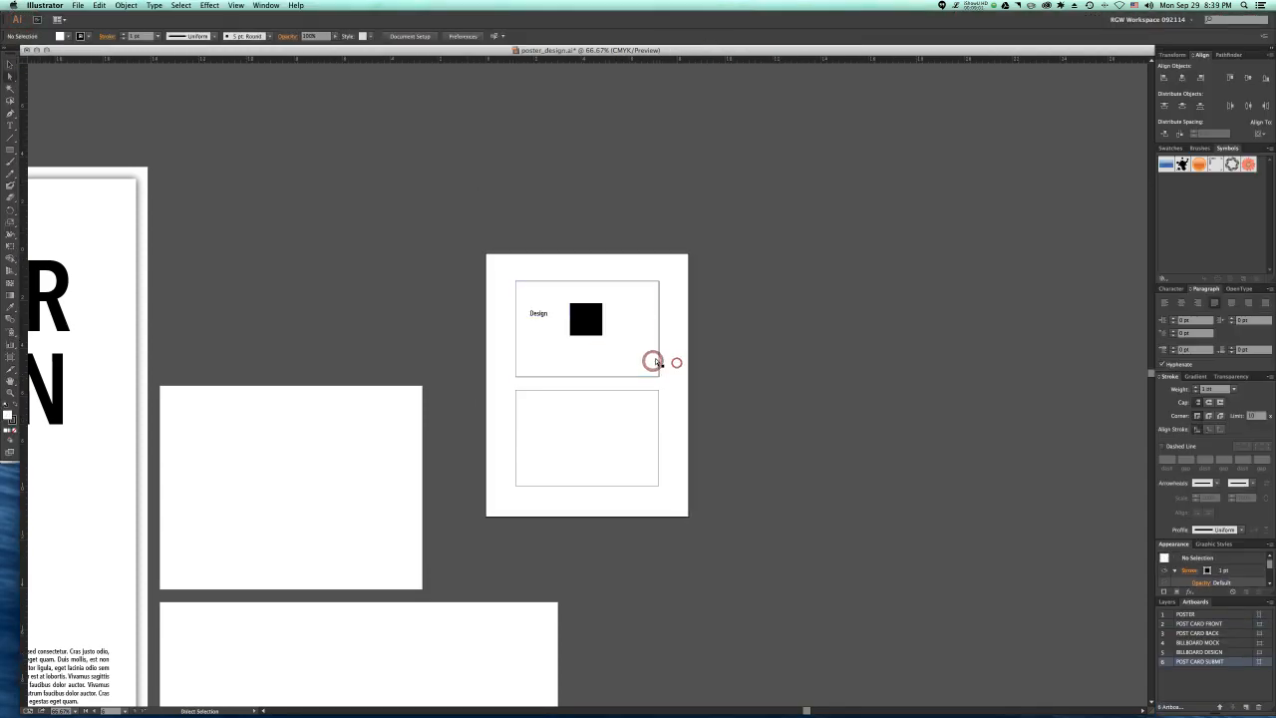
click(655, 359)
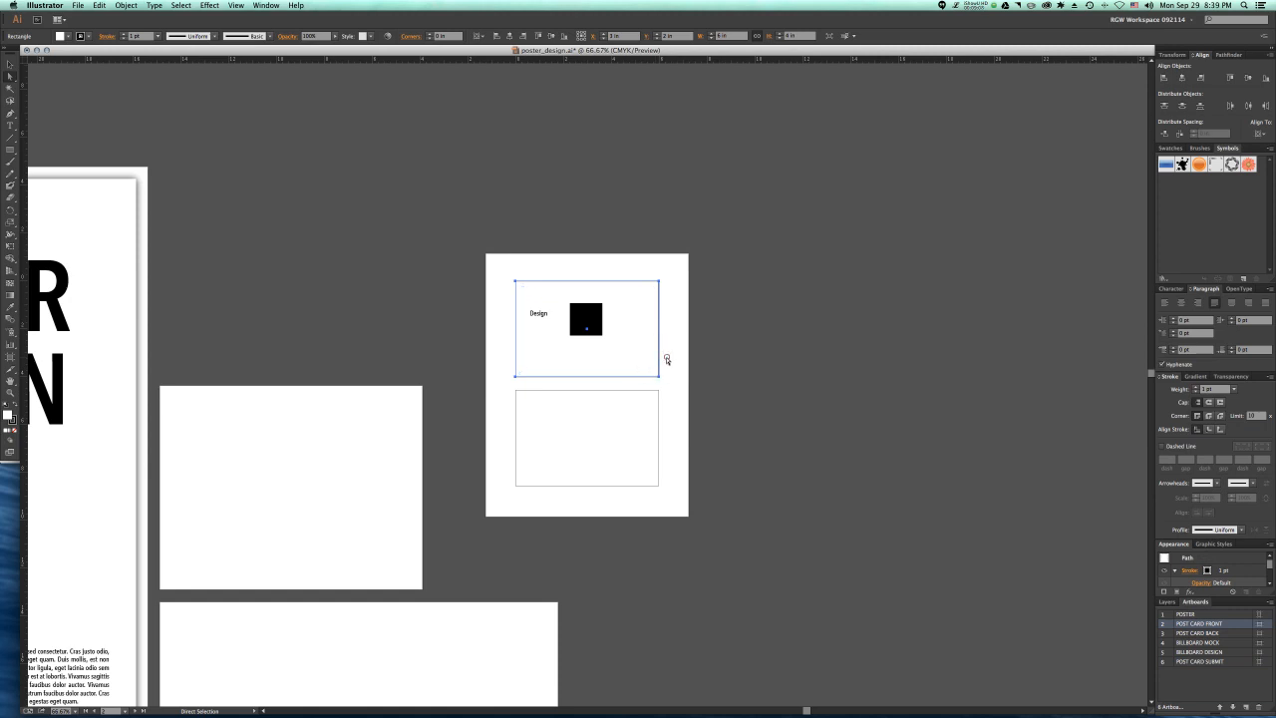
click(666, 358)
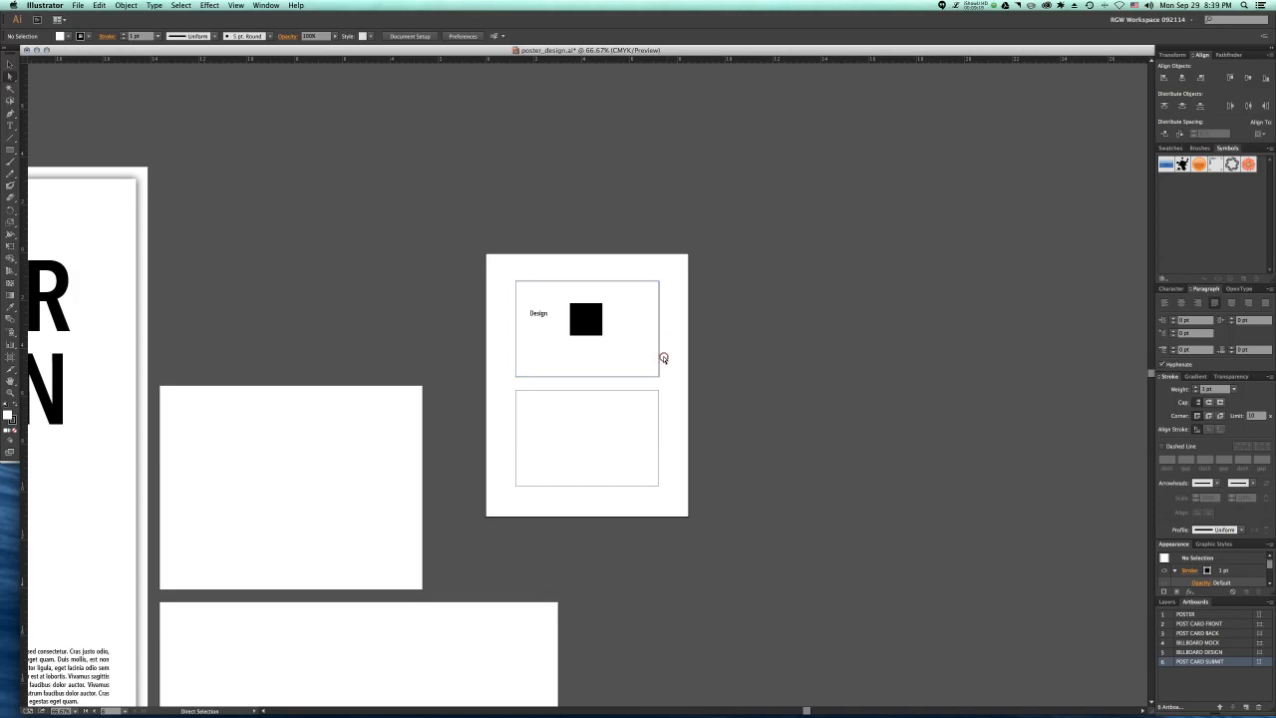
click(651, 359)
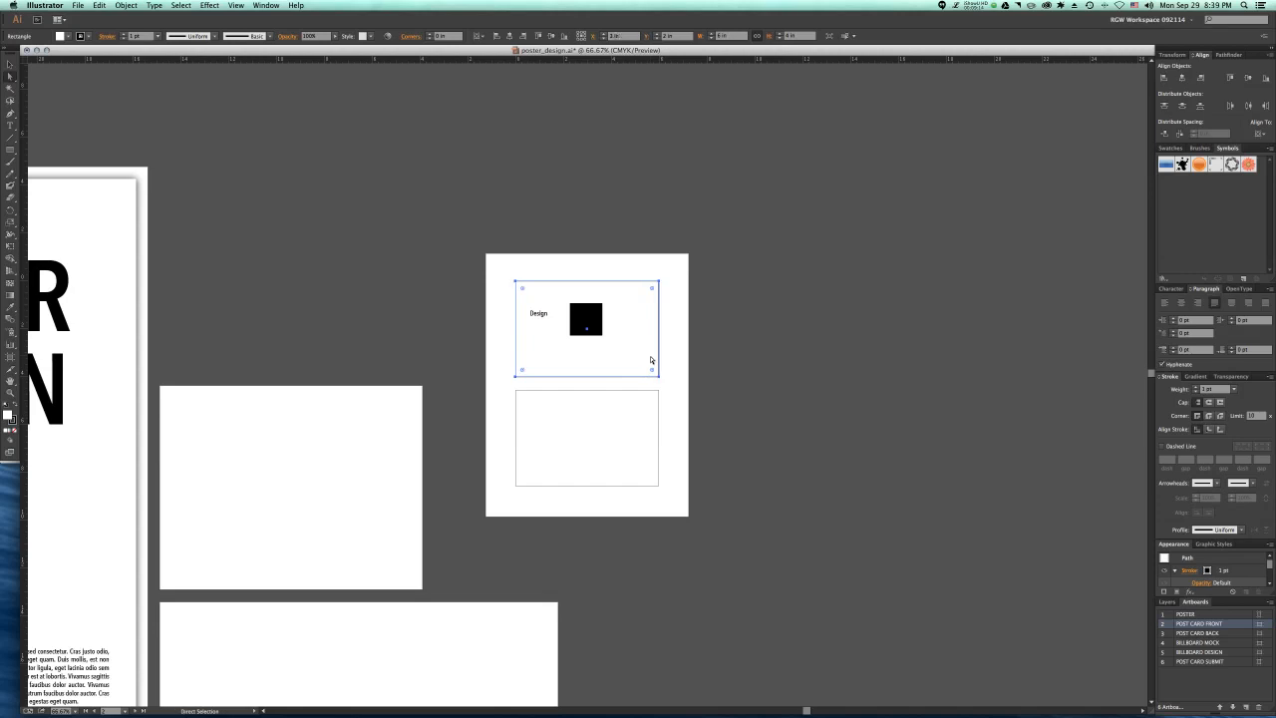
click(674, 353)
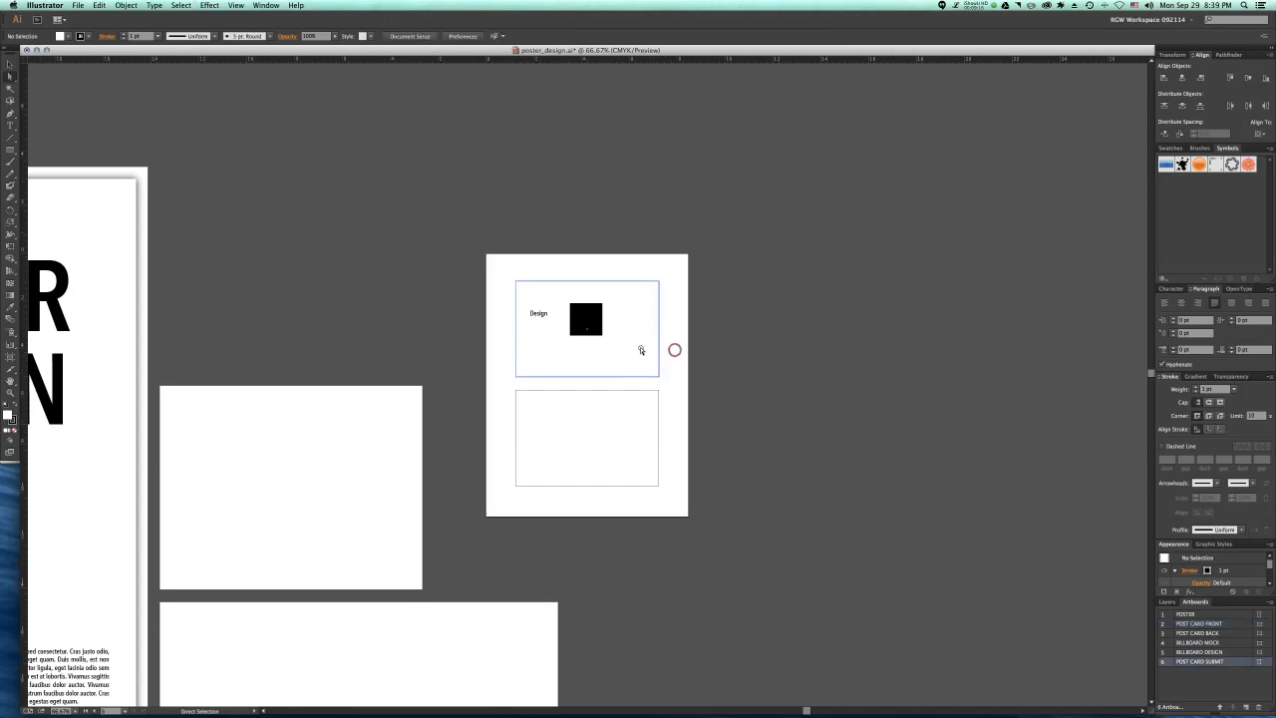
click(641, 348)
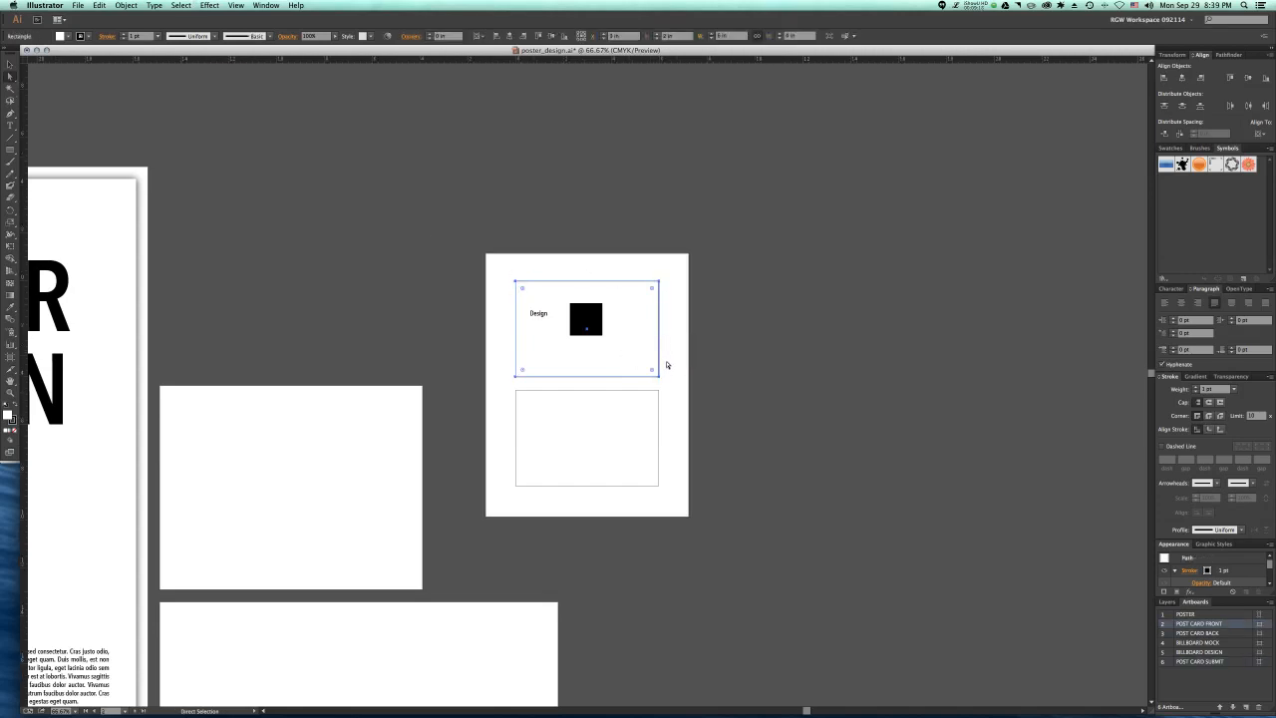
click(127, 6)
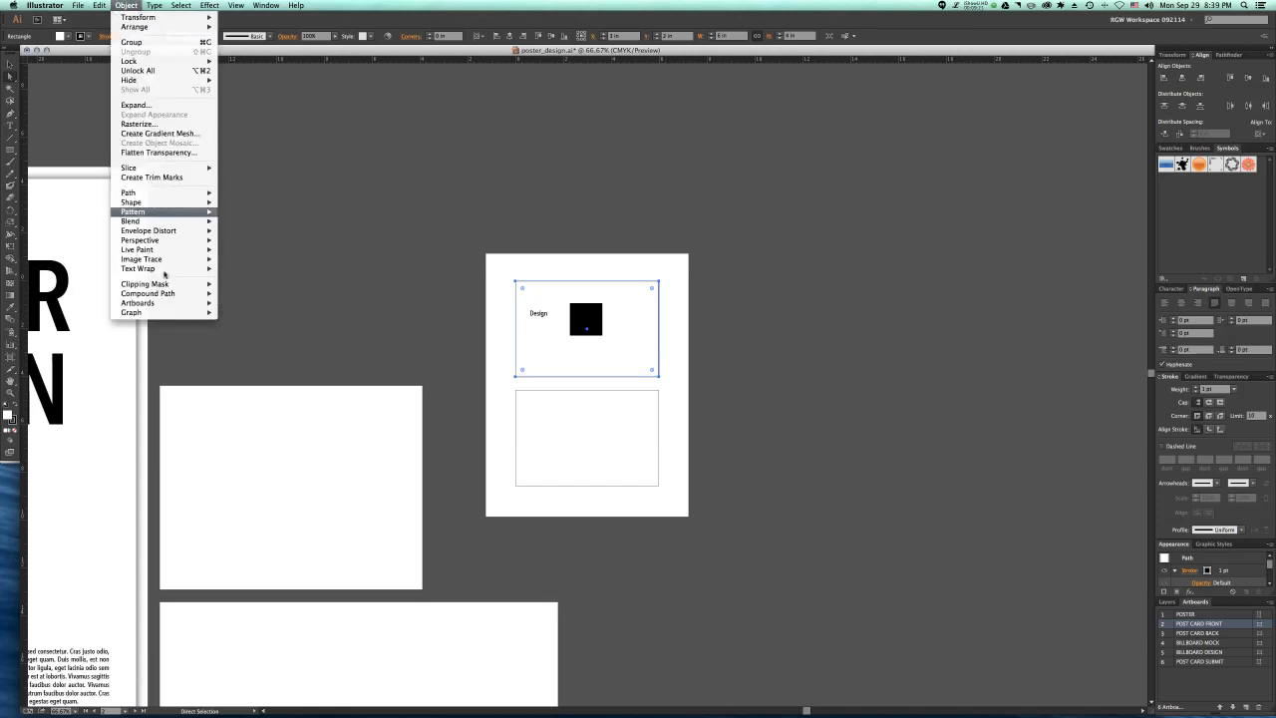
mouse_move(149, 245)
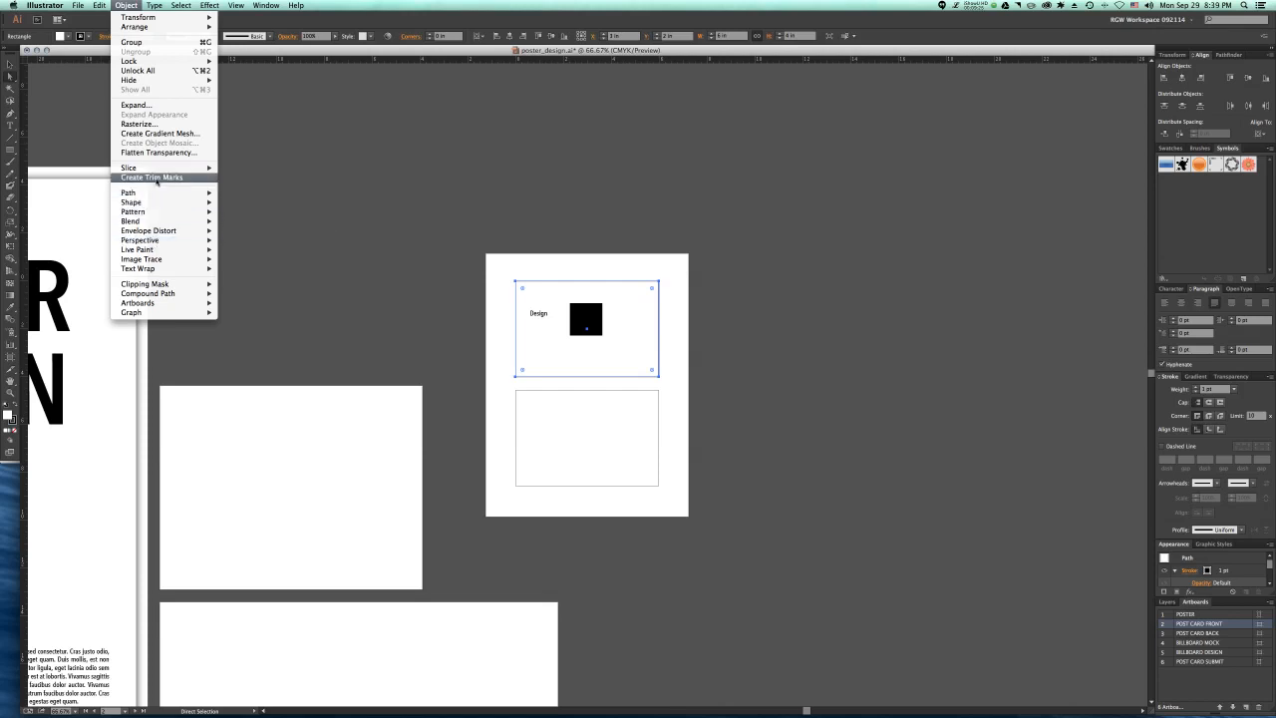
click(156, 178)
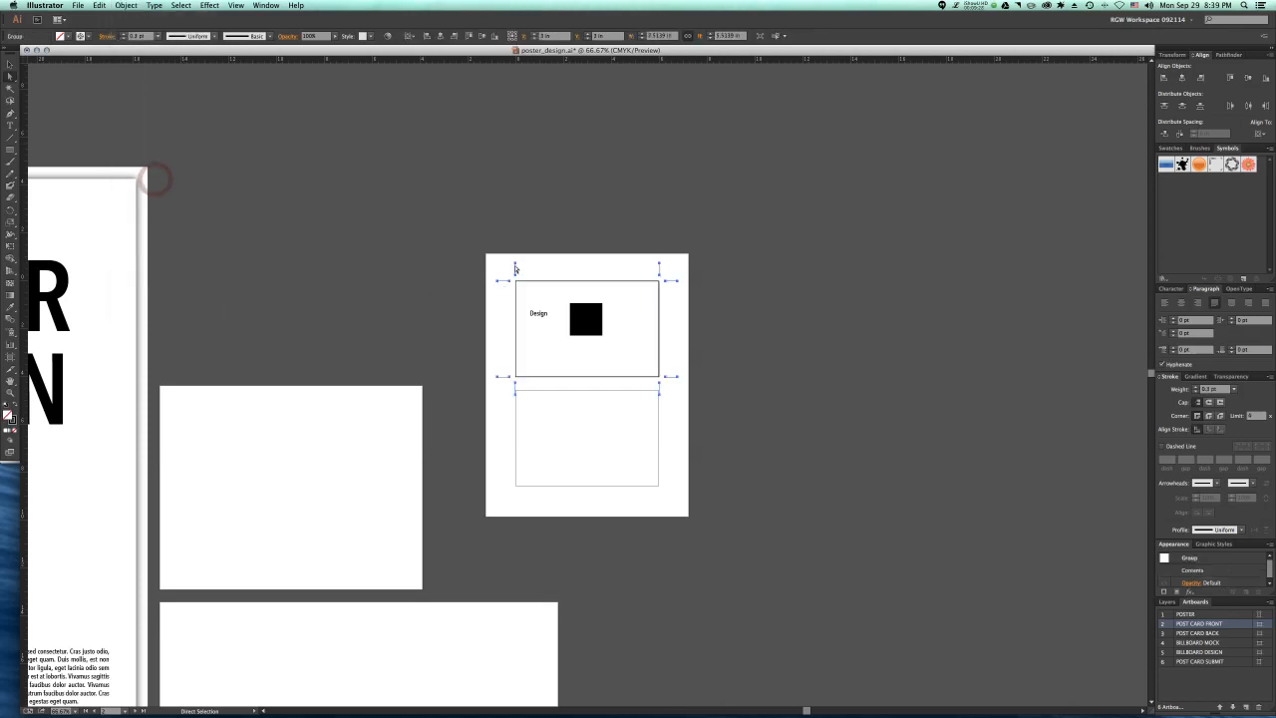
click(497, 298)
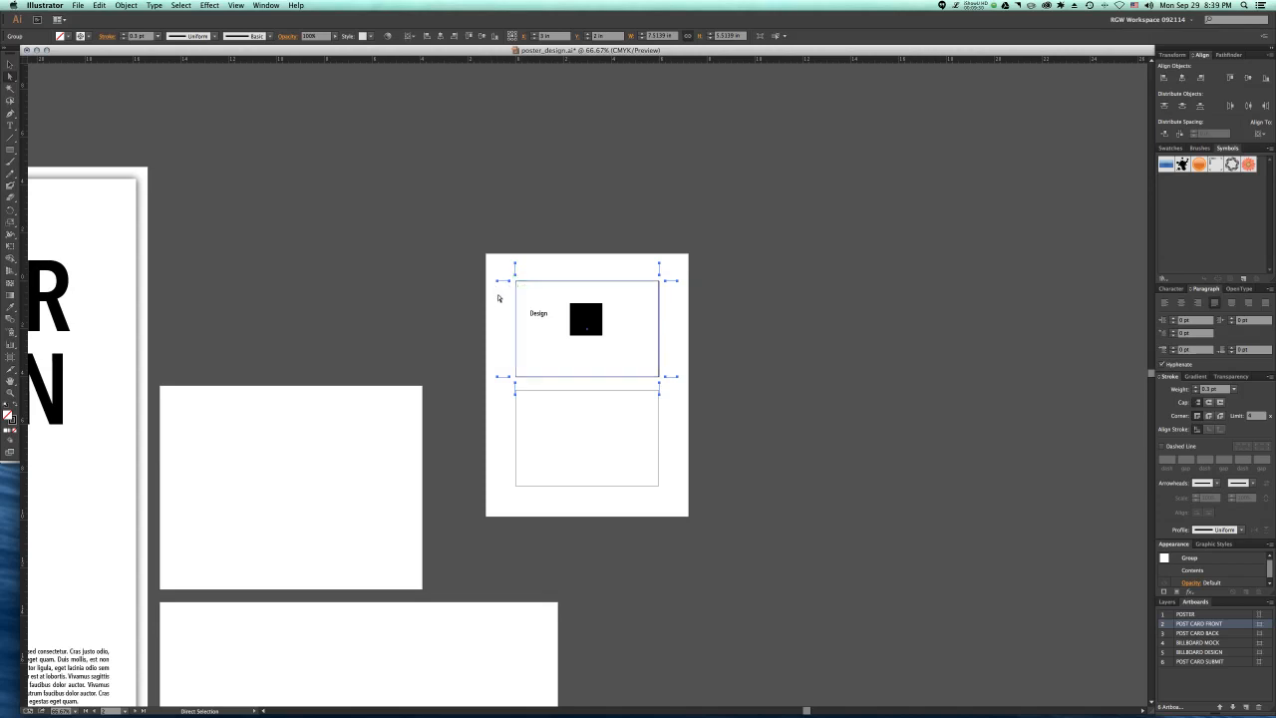
key(super+0)
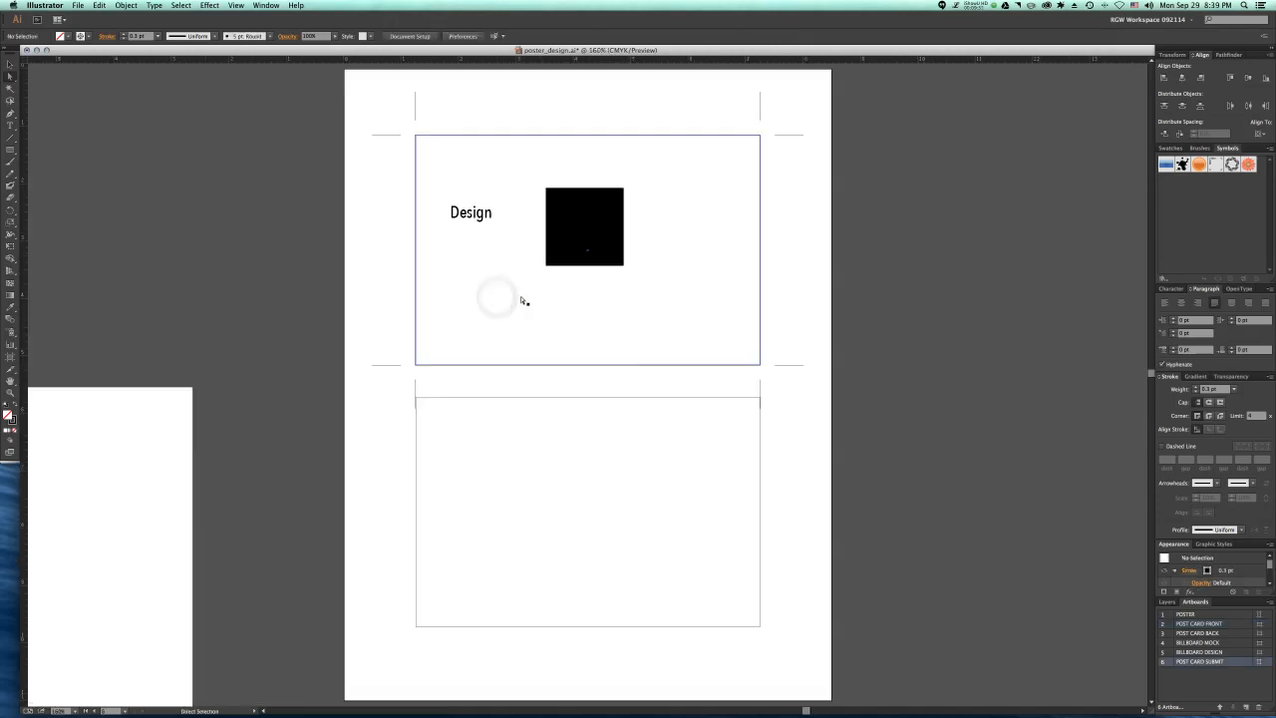
click(445, 184)
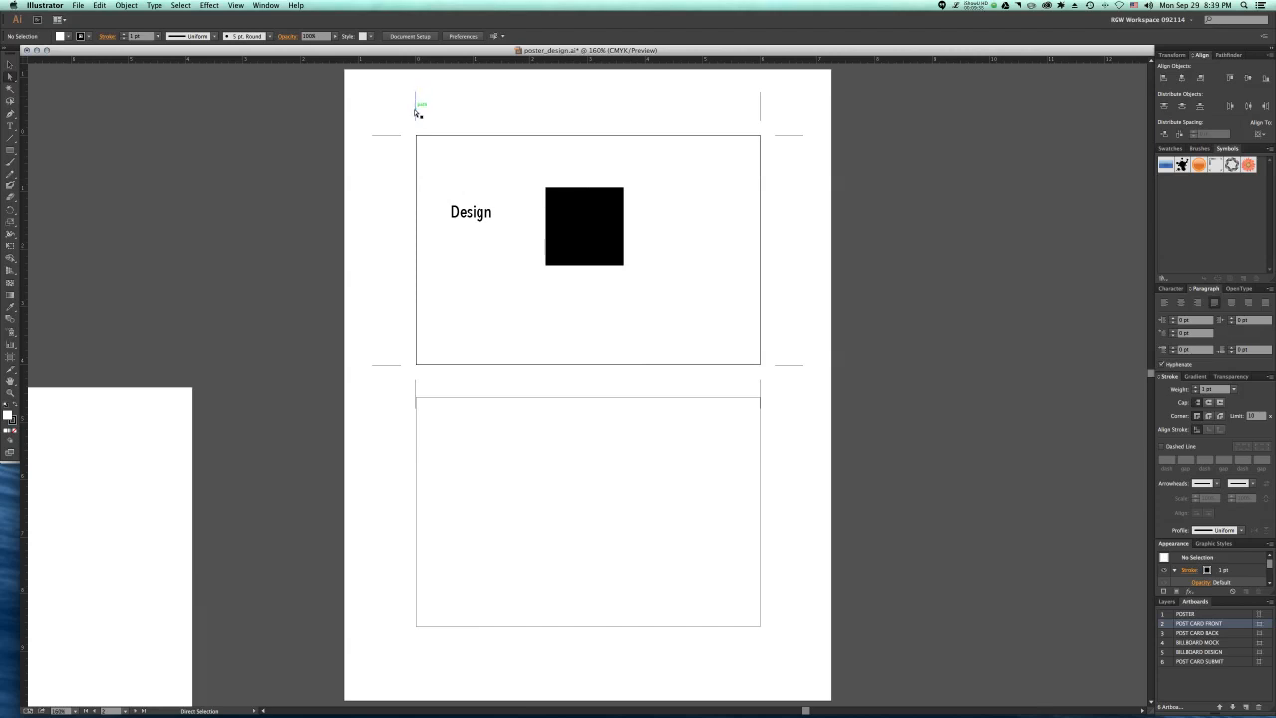
click(389, 190)
click(77, 5)
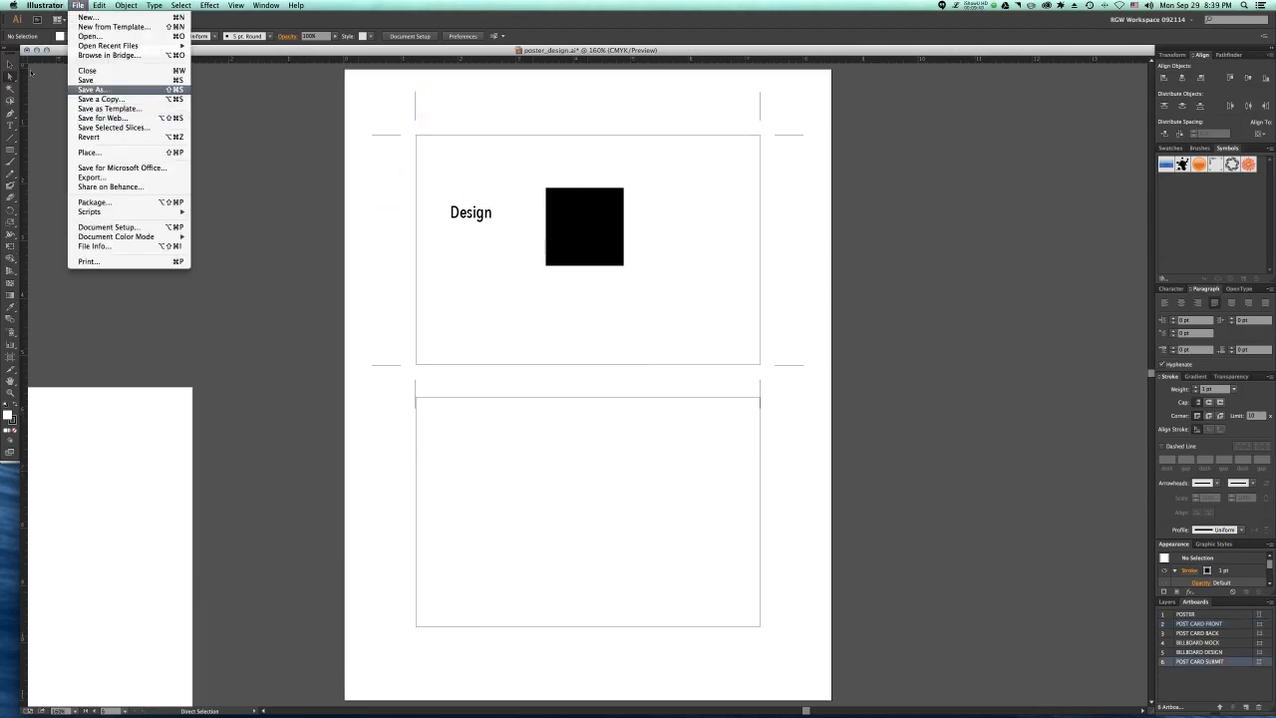
click(379, 248)
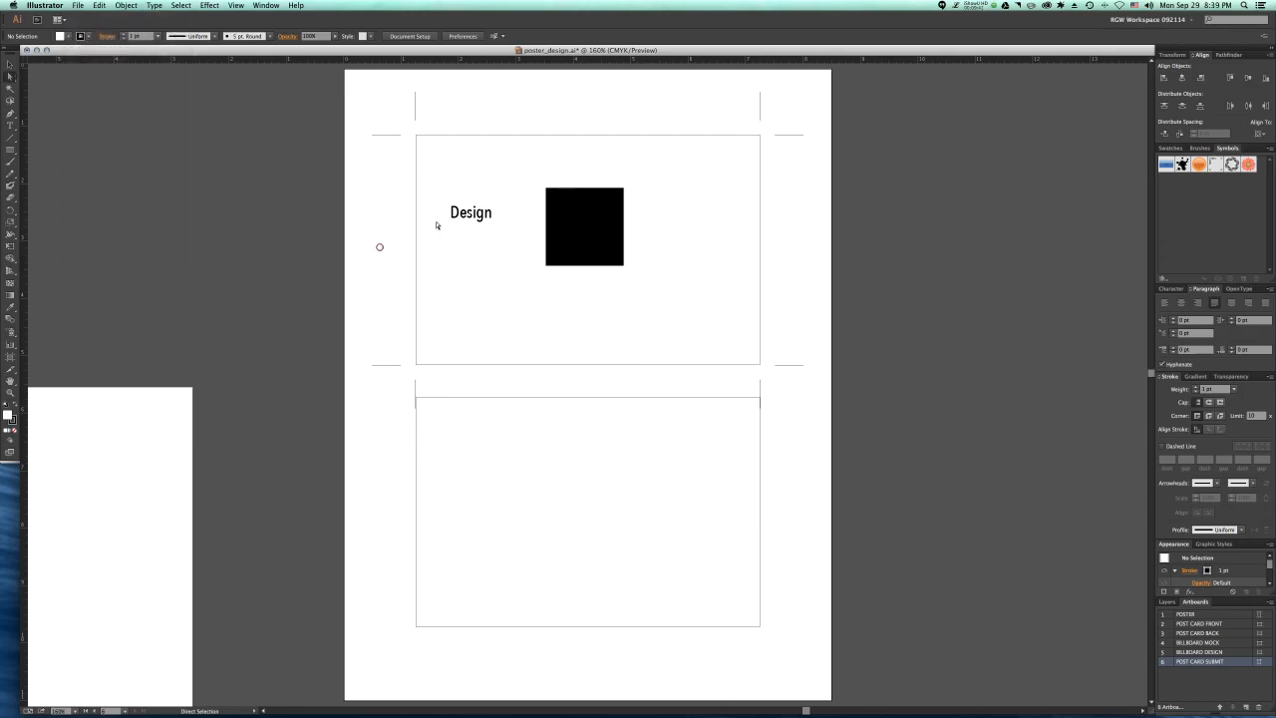
click(502, 322)
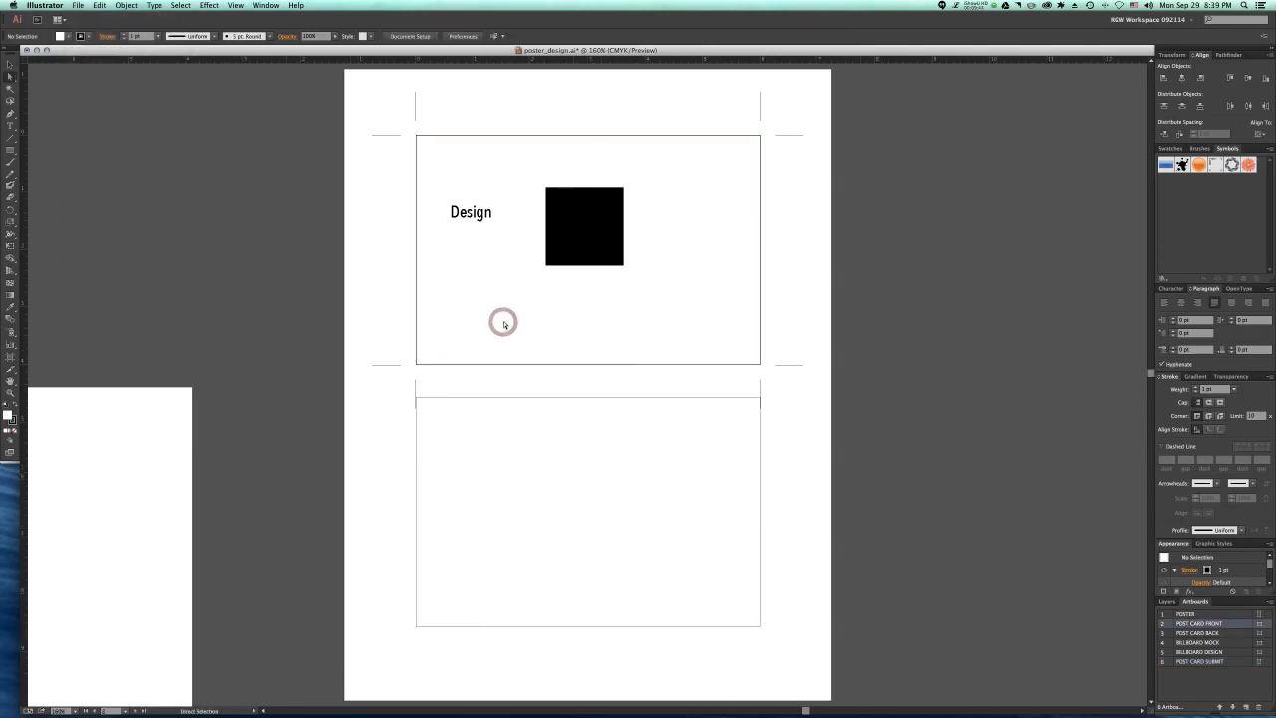
Step: Create trim marks around the border rectangle of the postcard back and deselect them
click(499, 439)
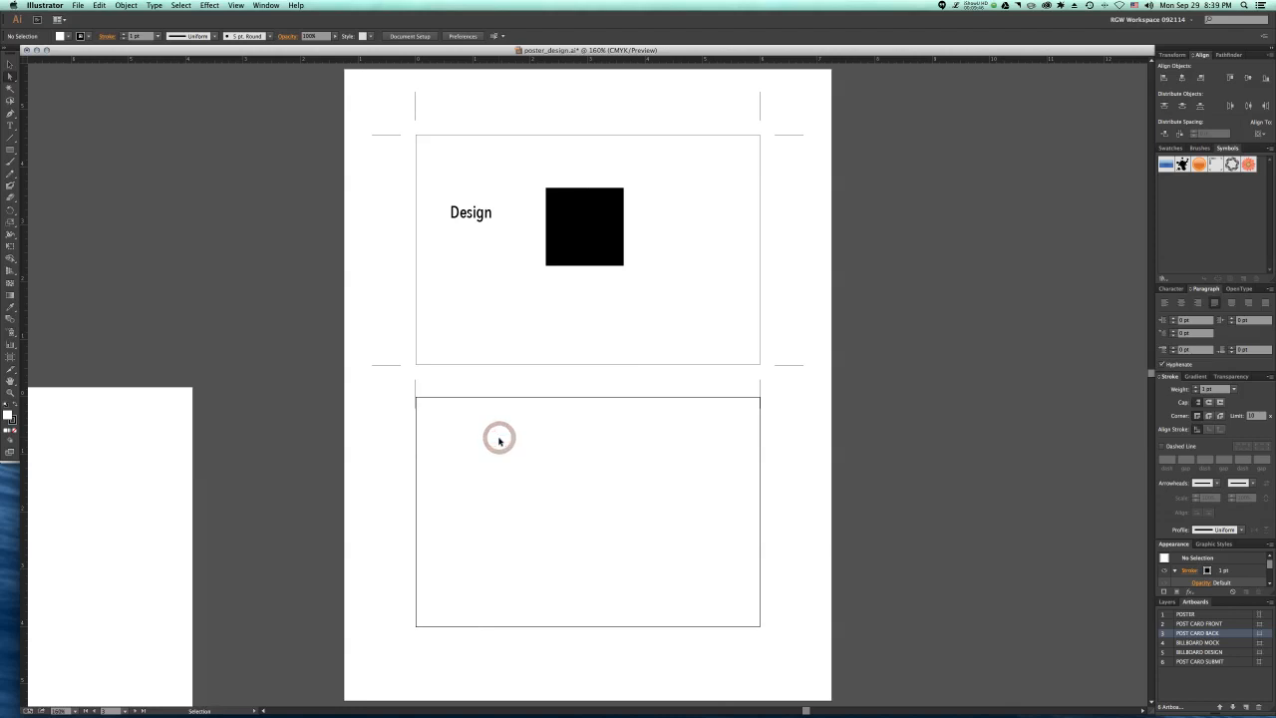
click(127, 6)
mouse_move(143, 193)
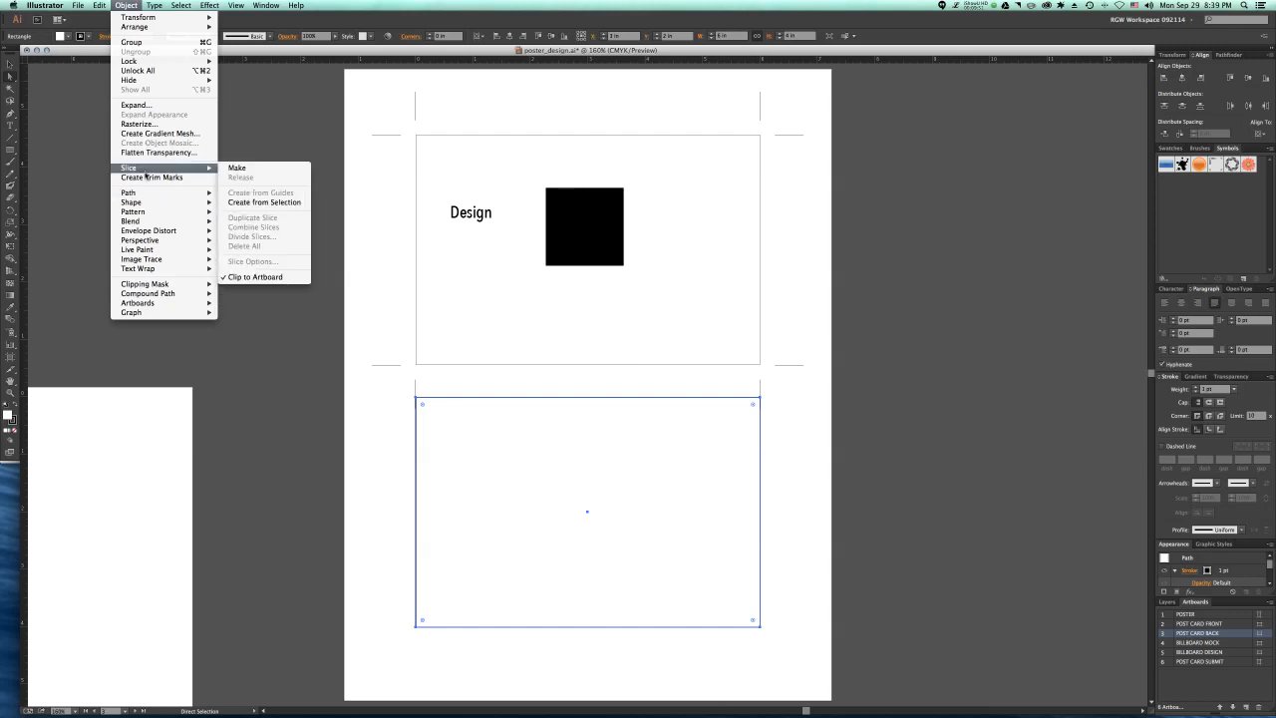
click(145, 179)
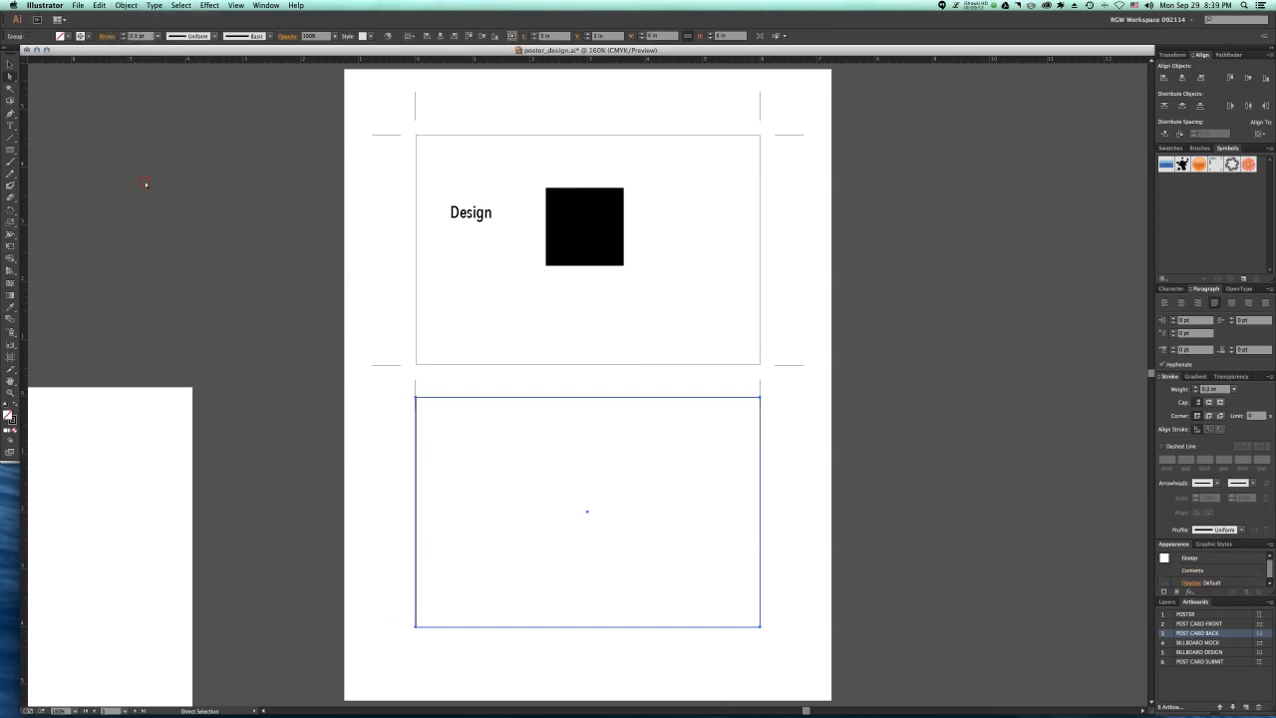
click(380, 245)
Step: Activate the POST CARD SUBMIT artboard and start saving the document in Adobe PDF format with artboard range 6
click(364, 91)
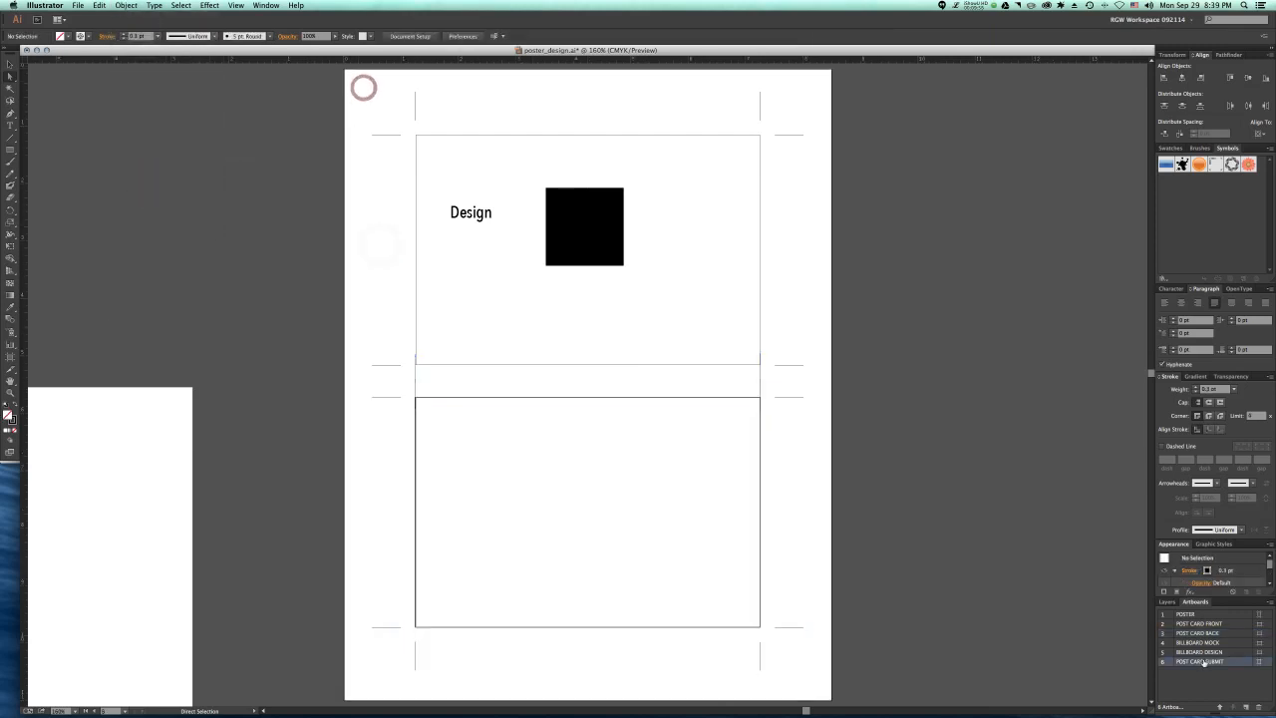
click(80, 5)
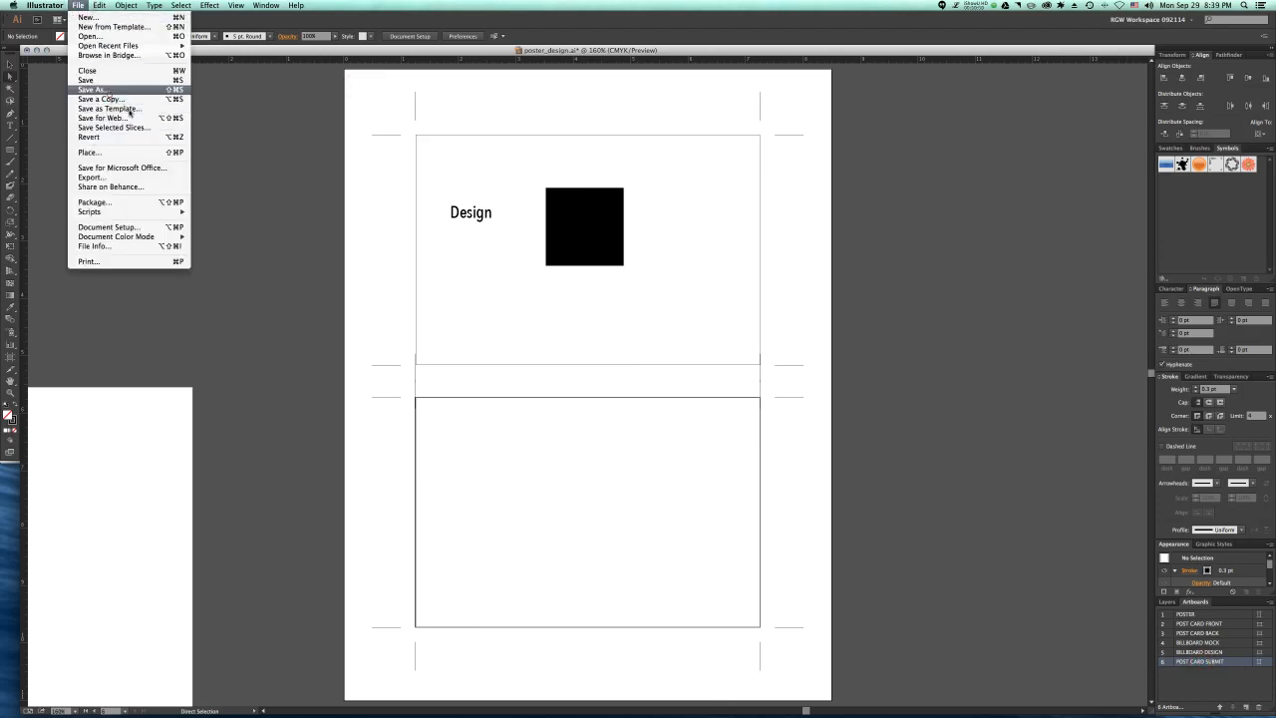
click(107, 100)
click(663, 318)
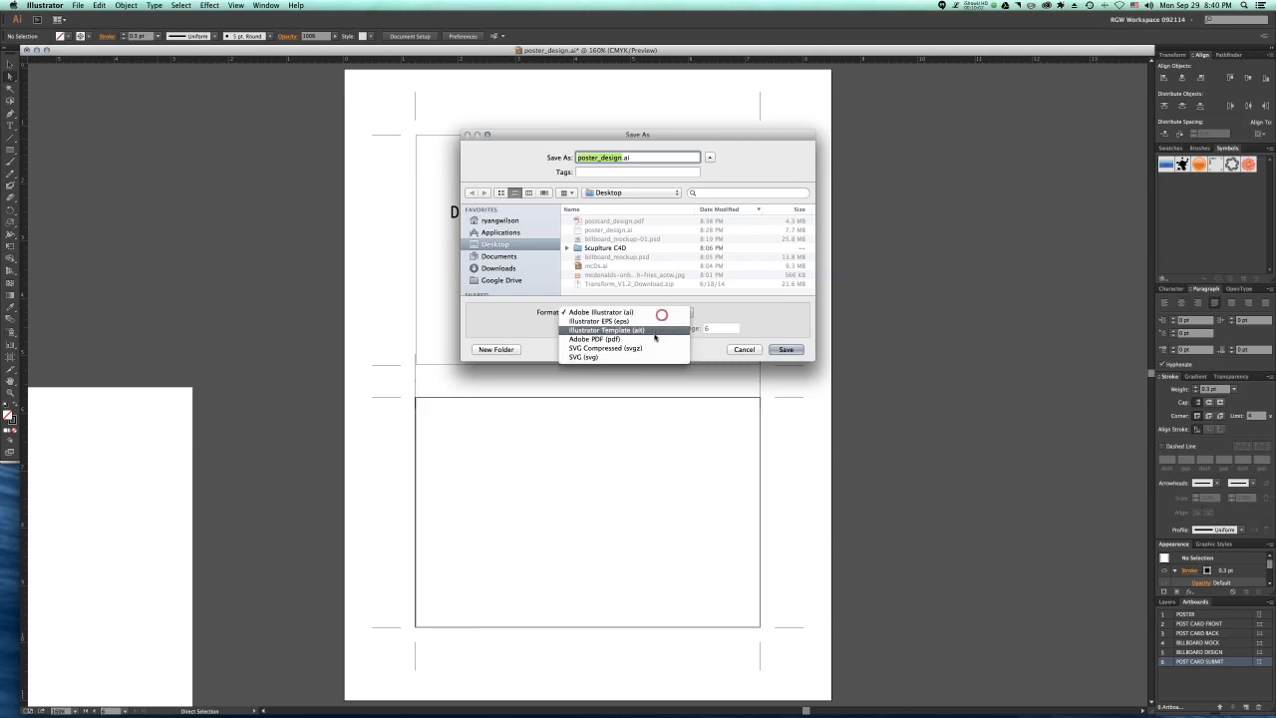
click(653, 336)
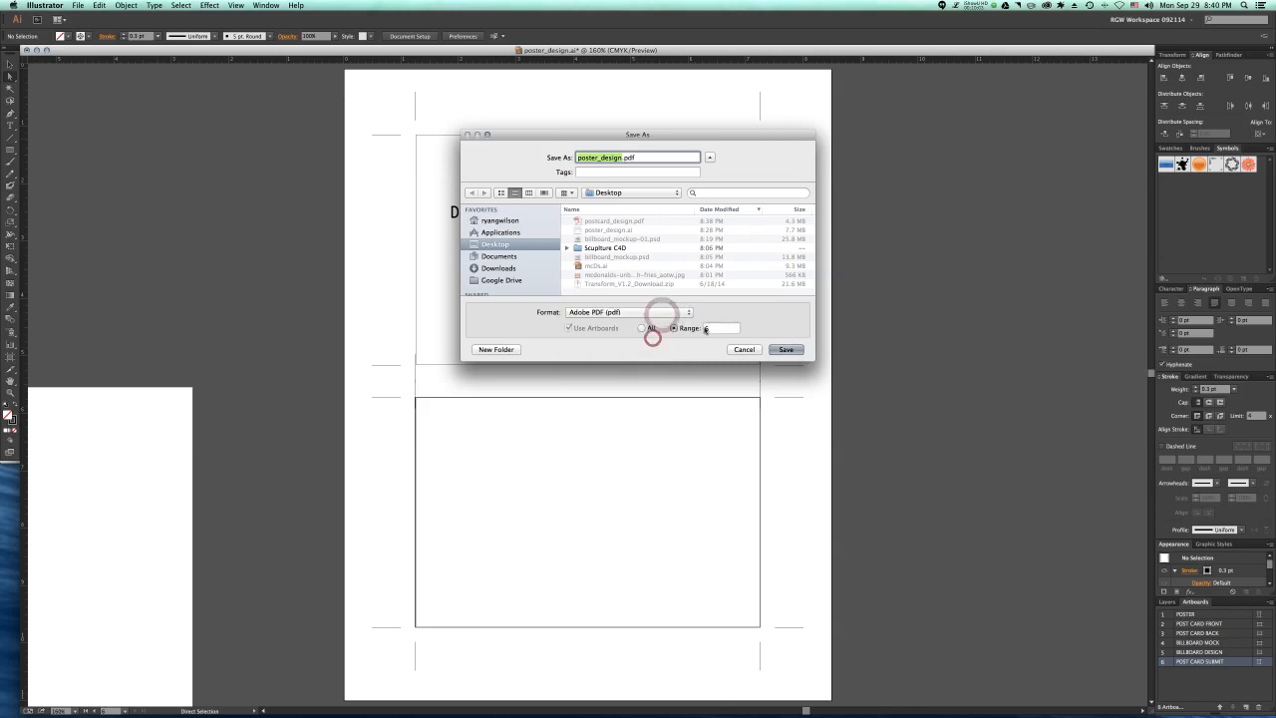
Step: Save the PDF over the existing postcard_design.pdf with View PDF after Saving enabled, and close its Acrobat preview
click(615, 221)
click(785, 349)
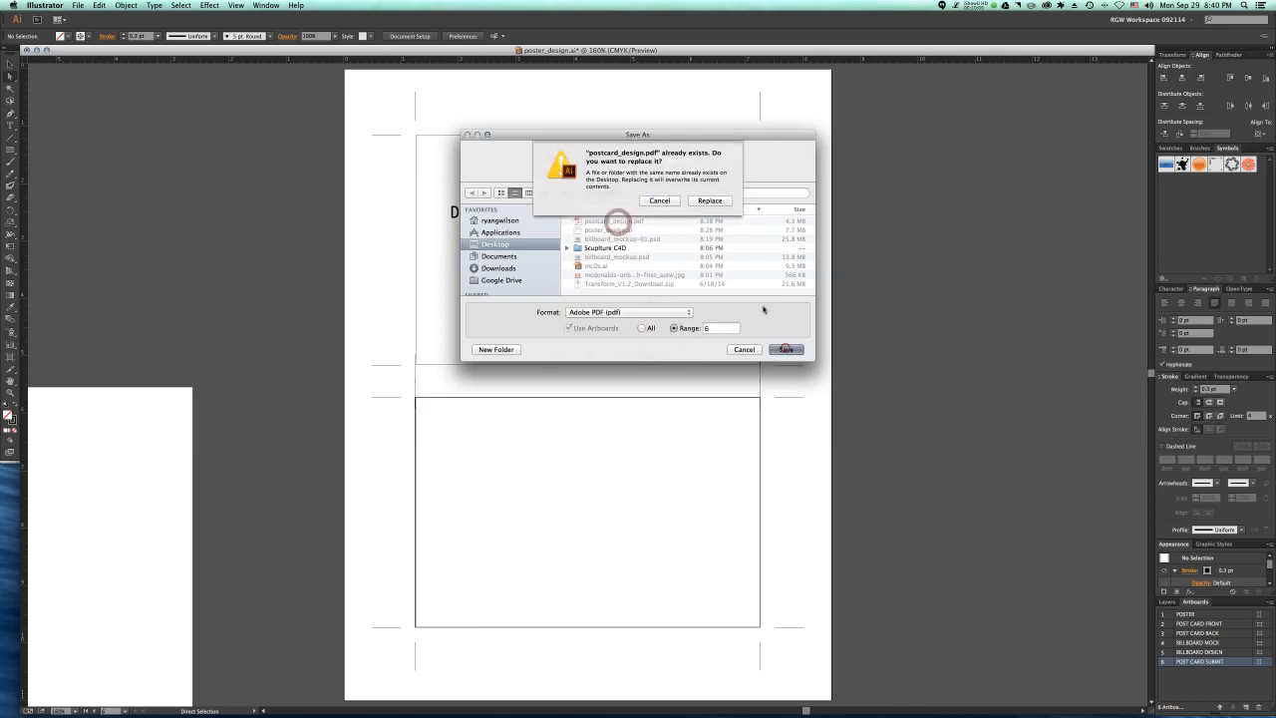
click(700, 201)
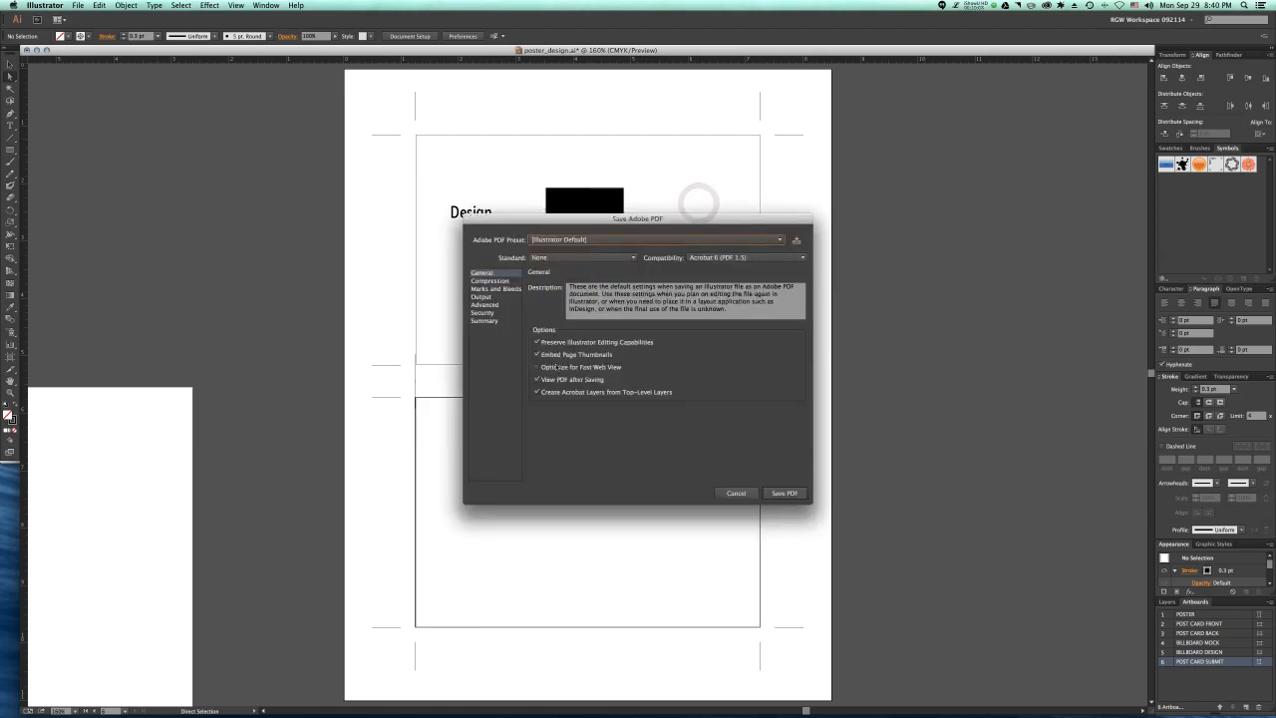
click(780, 493)
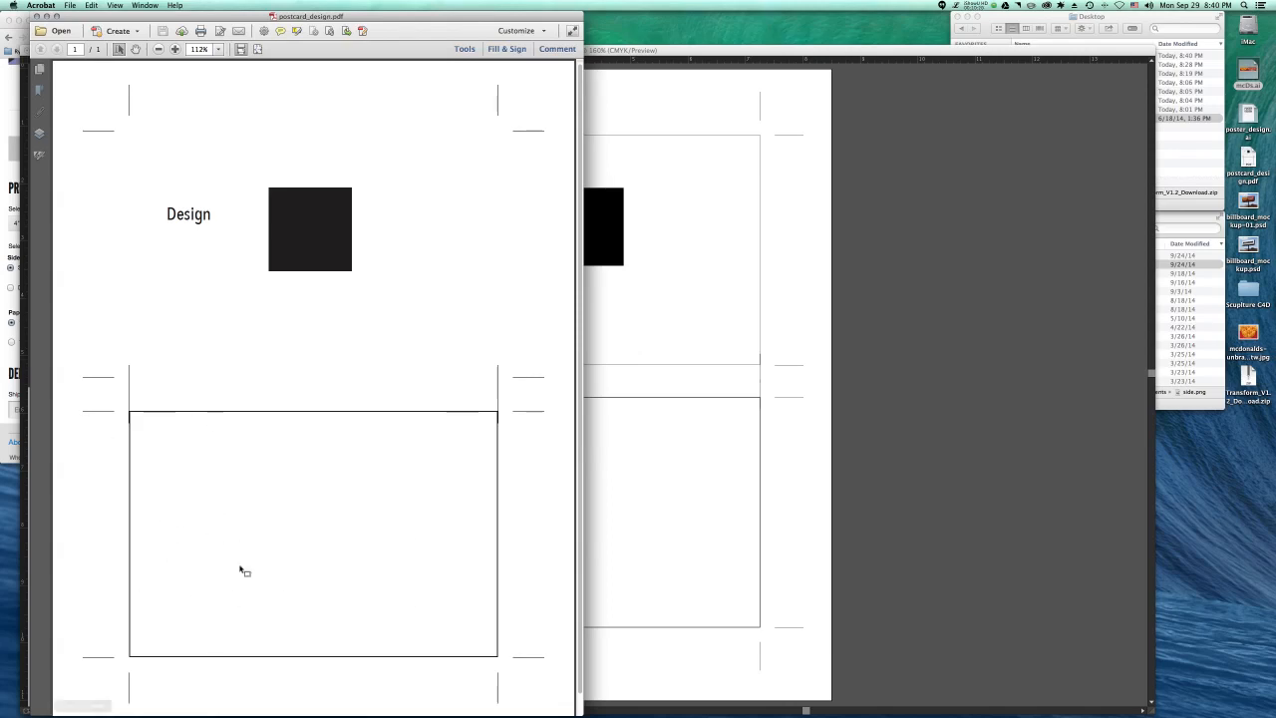
key(super+w)
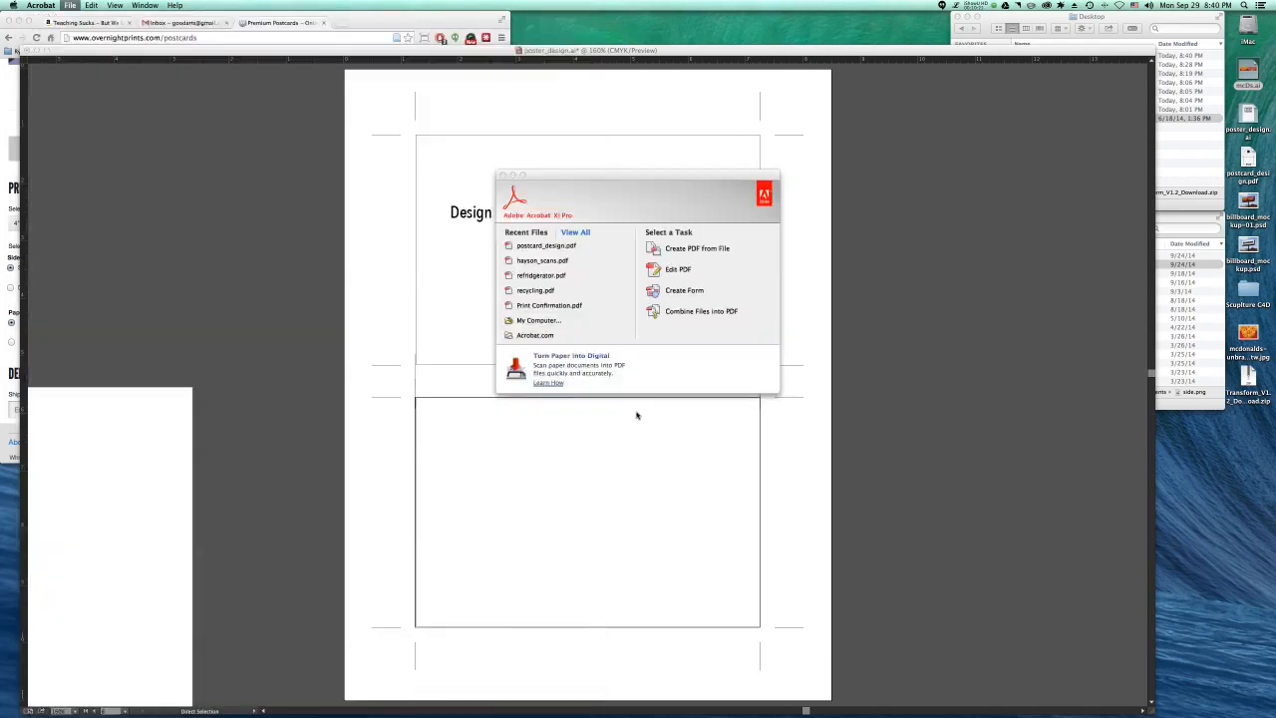
Step: Switch back to Illustrator and delete the border rectangle of the postcard back, keeping its trim marks
click(485, 447)
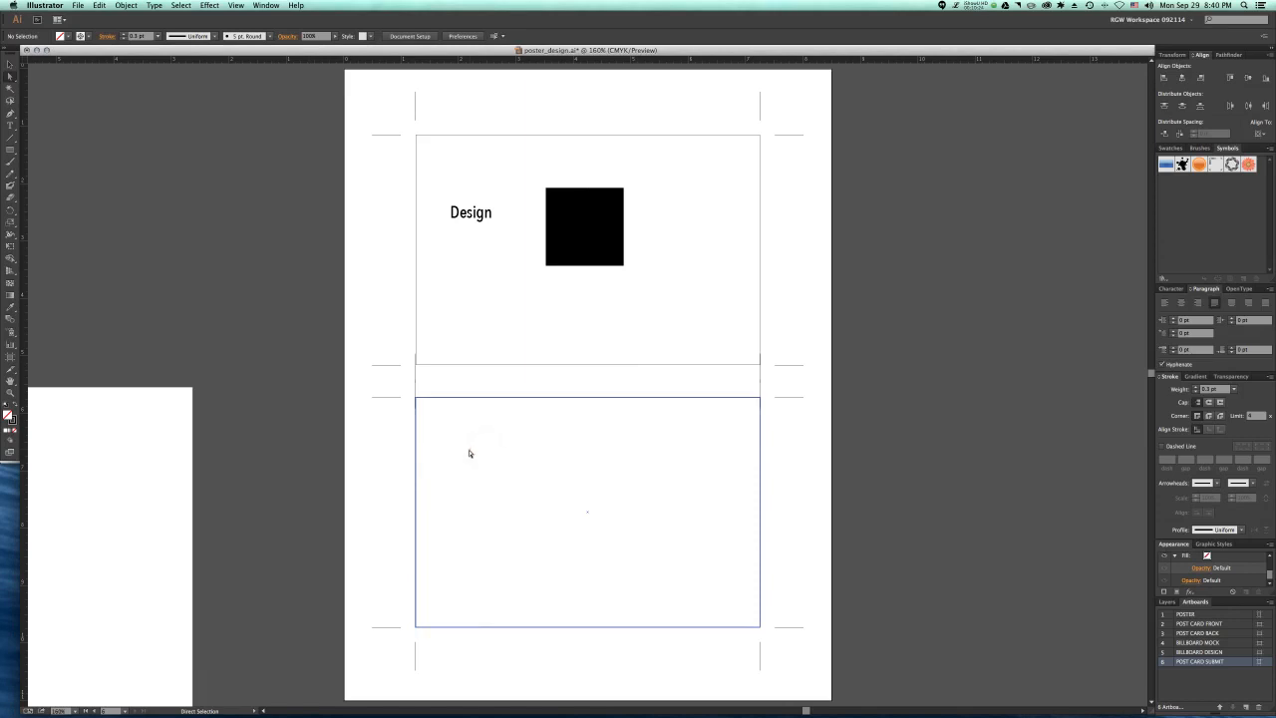
click(468, 453)
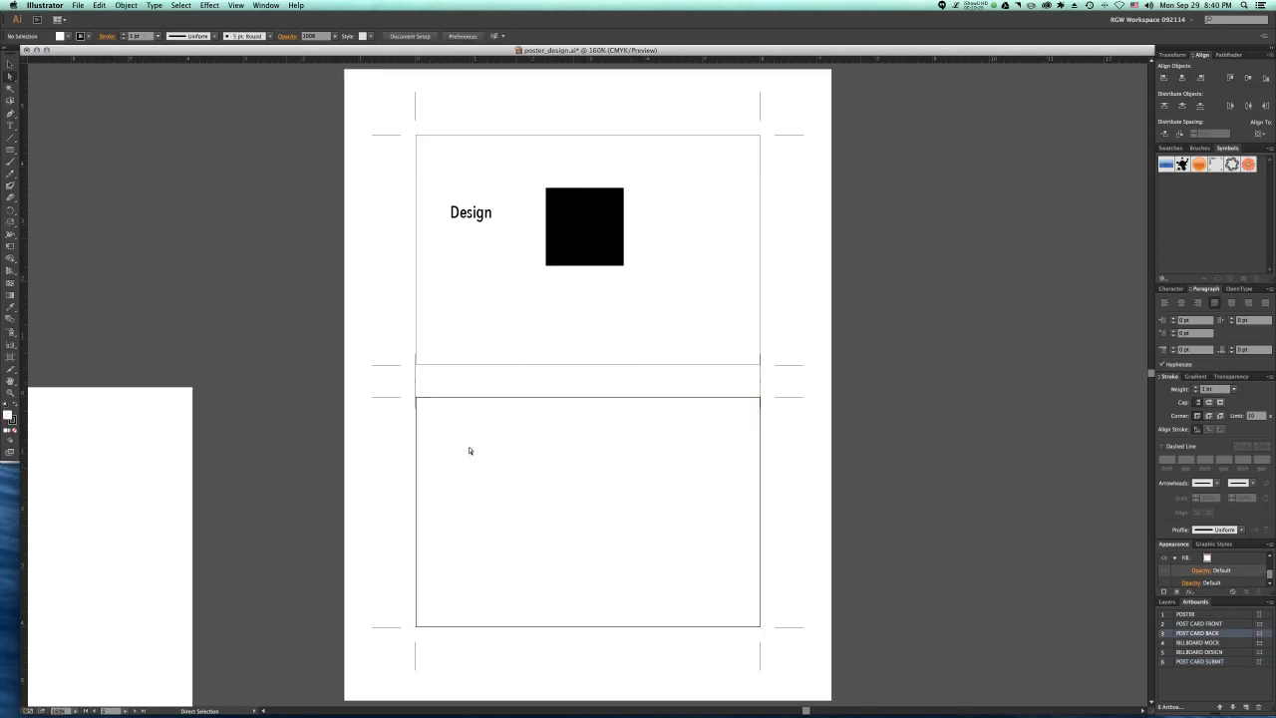
click(365, 235)
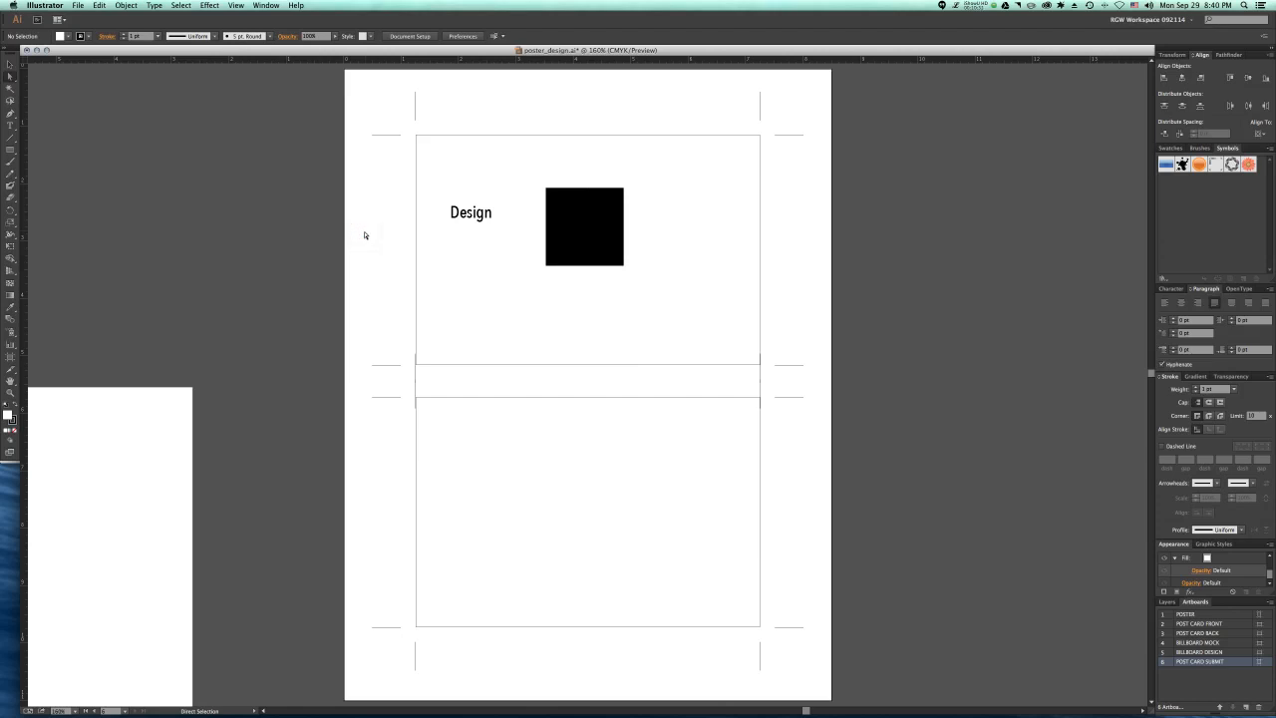
Step: Examine all artboards together, and step through them one by one from POSTER to POST CARD SUBMIT and back
key(super+minus)
key(super+minus)
key(super+minus)
key(super+minus)
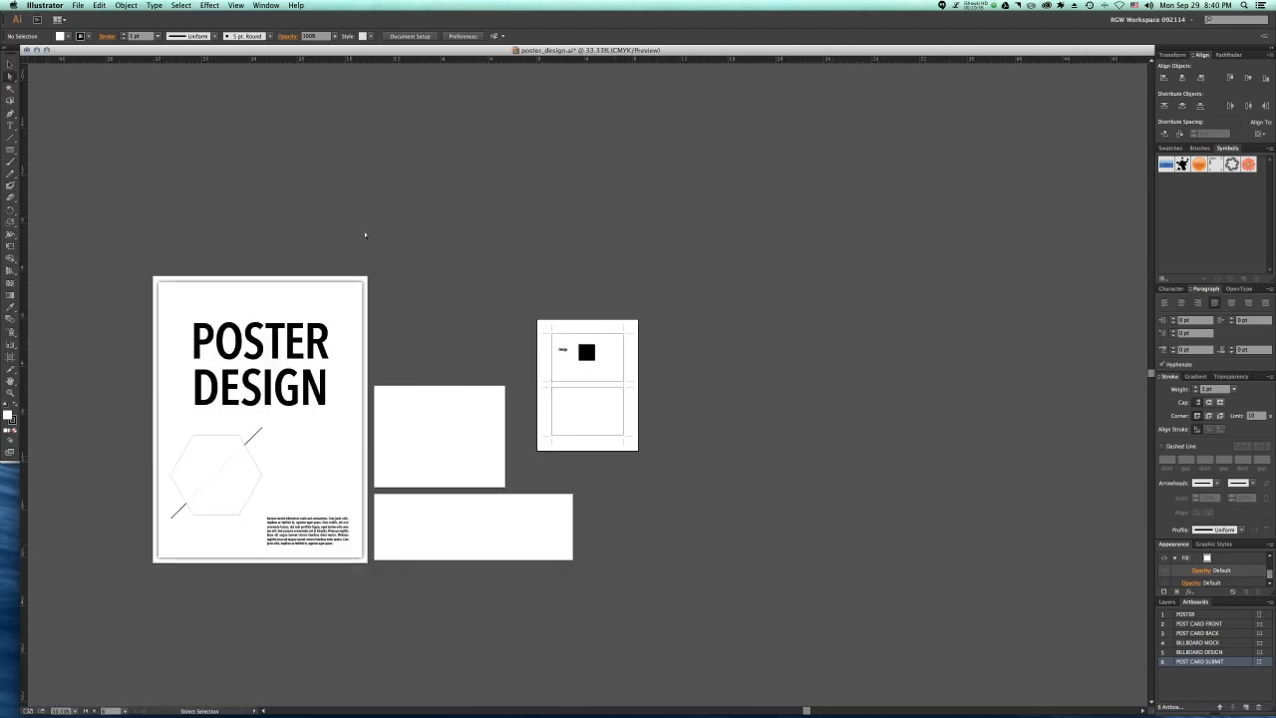
scroll(365, 236, left, 3)
scroll(365, 235, left, 5)
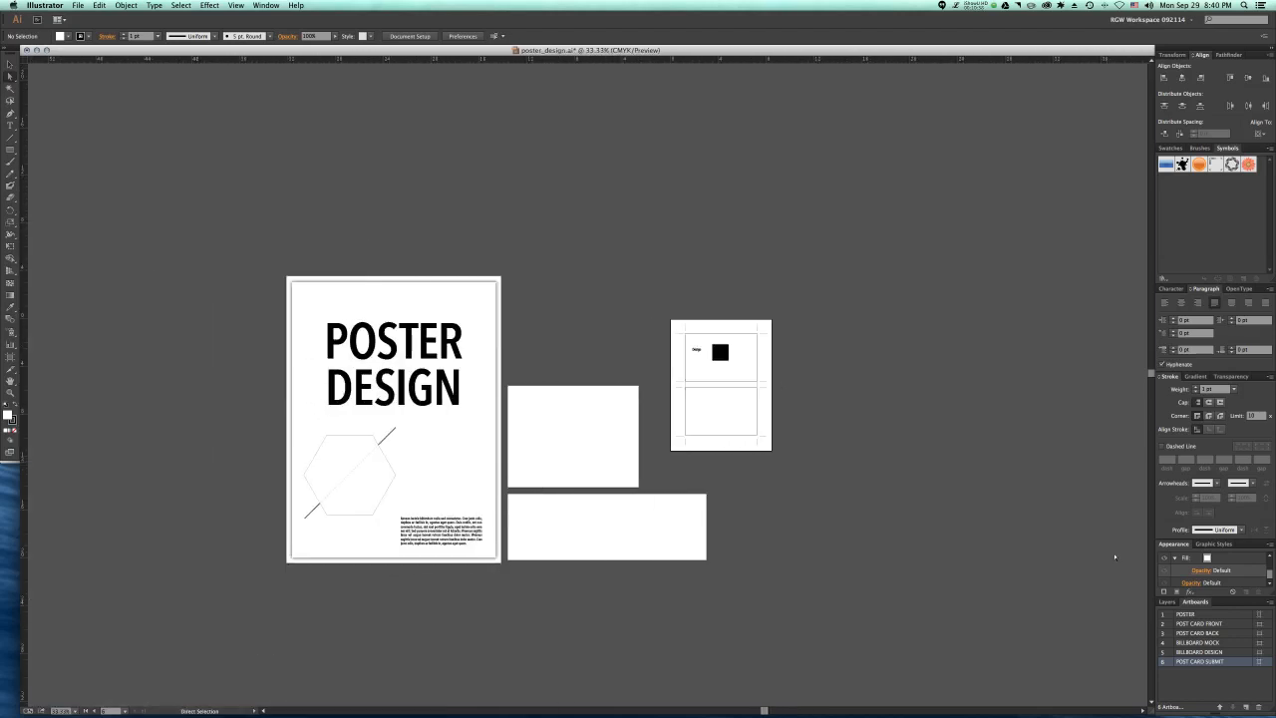
click(1211, 615)
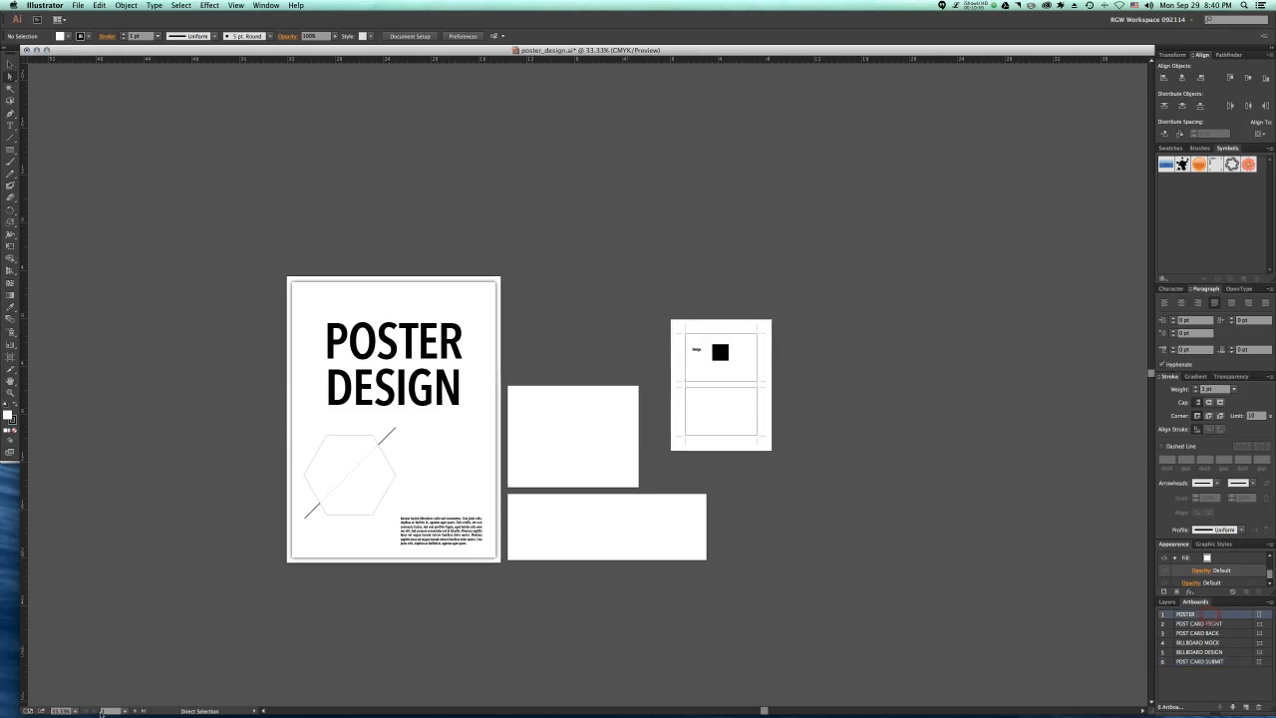
click(137, 710)
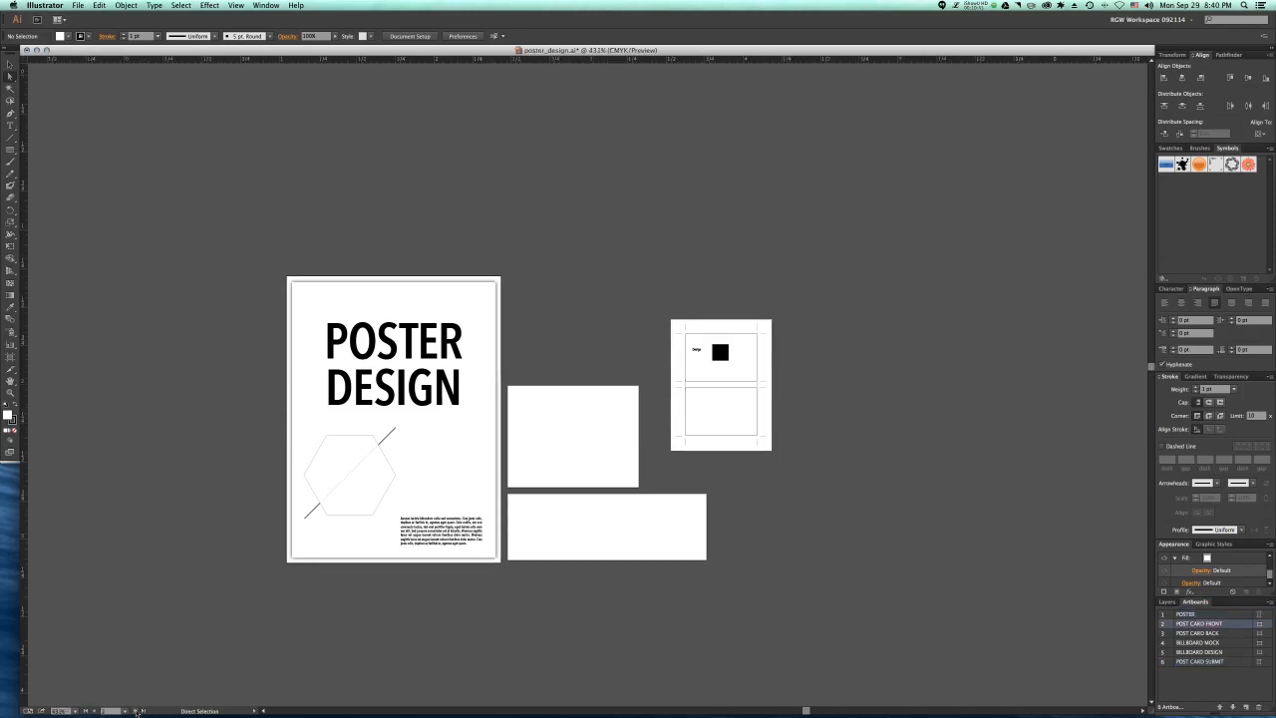
click(136, 710)
click(137, 710)
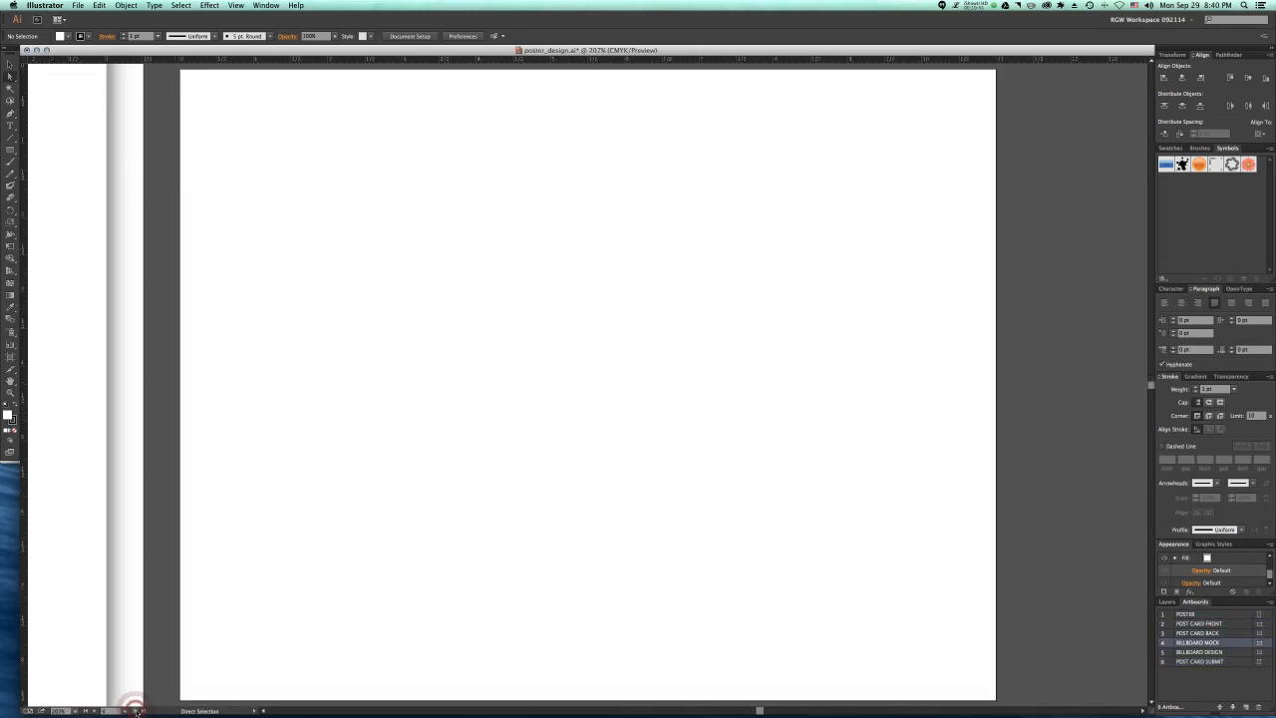
click(137, 710)
click(136, 710)
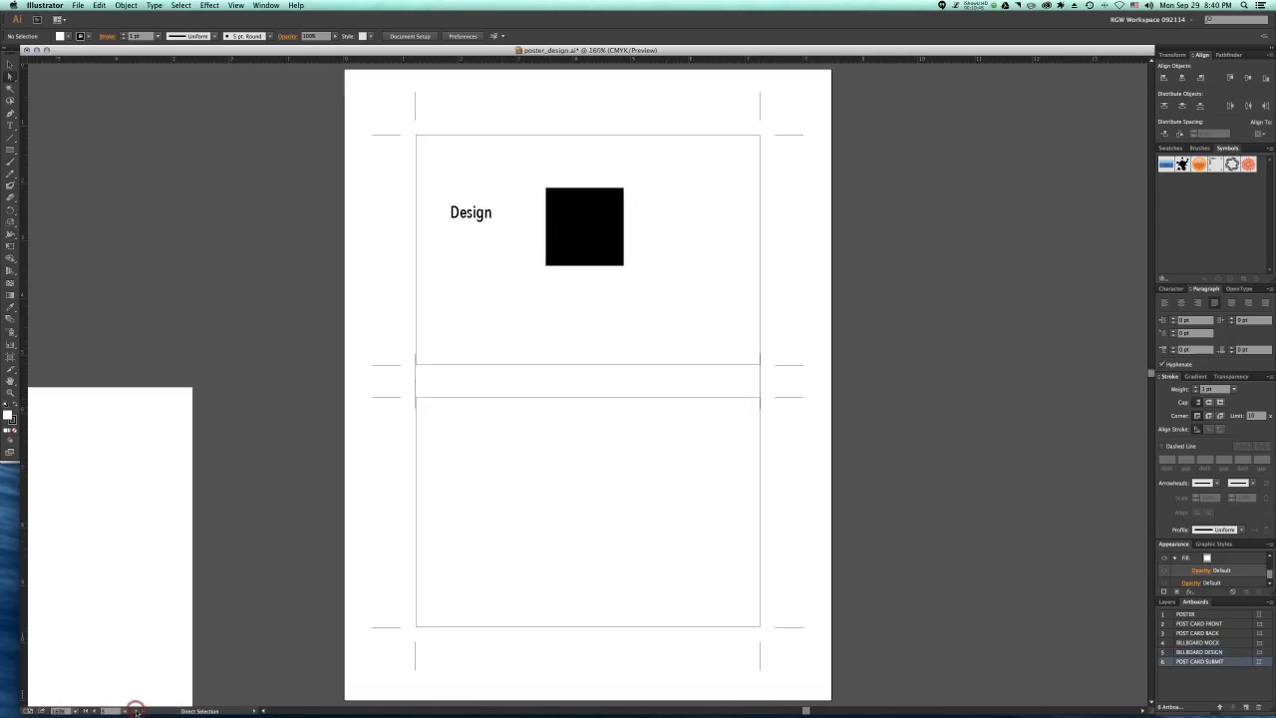
click(90, 710)
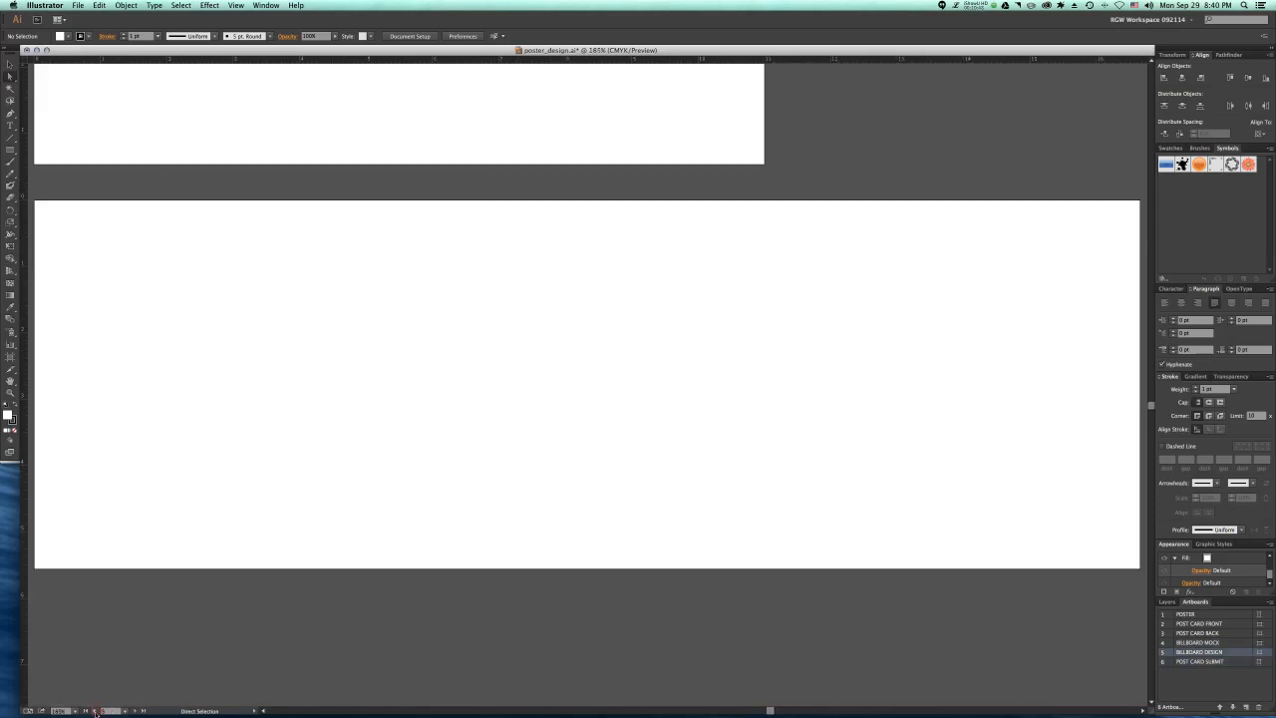
click(90, 710)
click(90, 710)
click(90, 710)
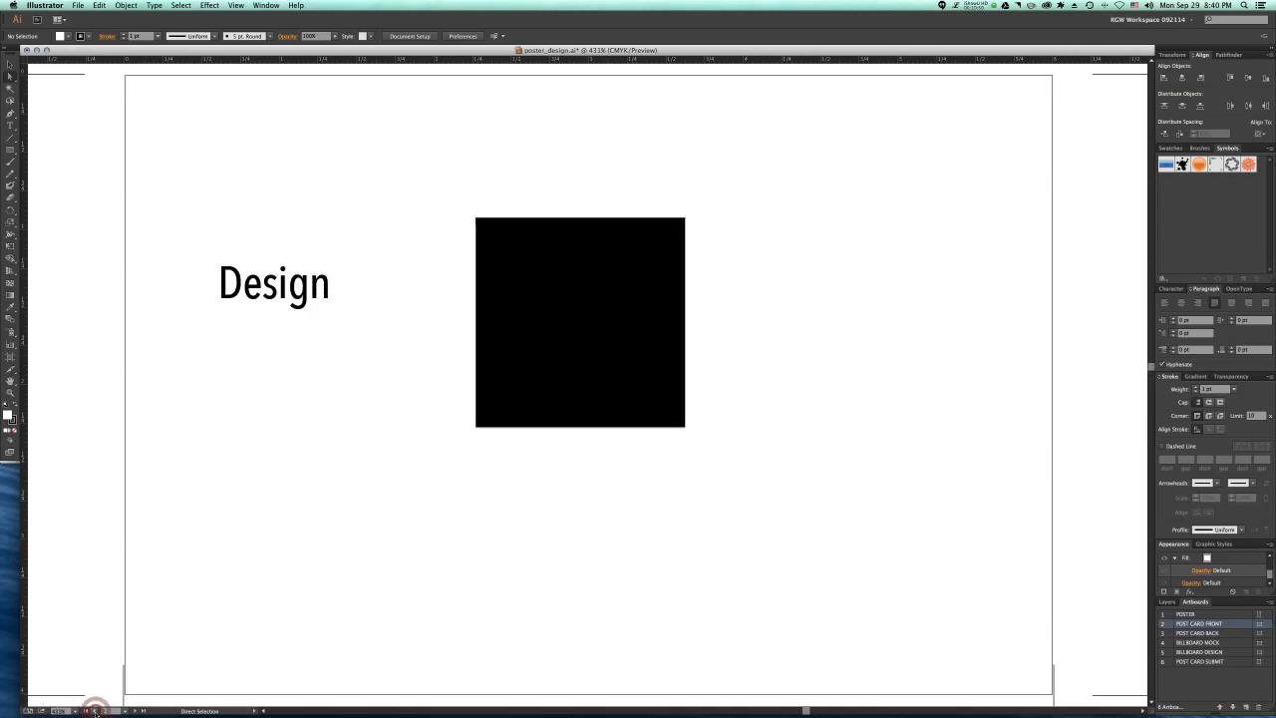
click(90, 710)
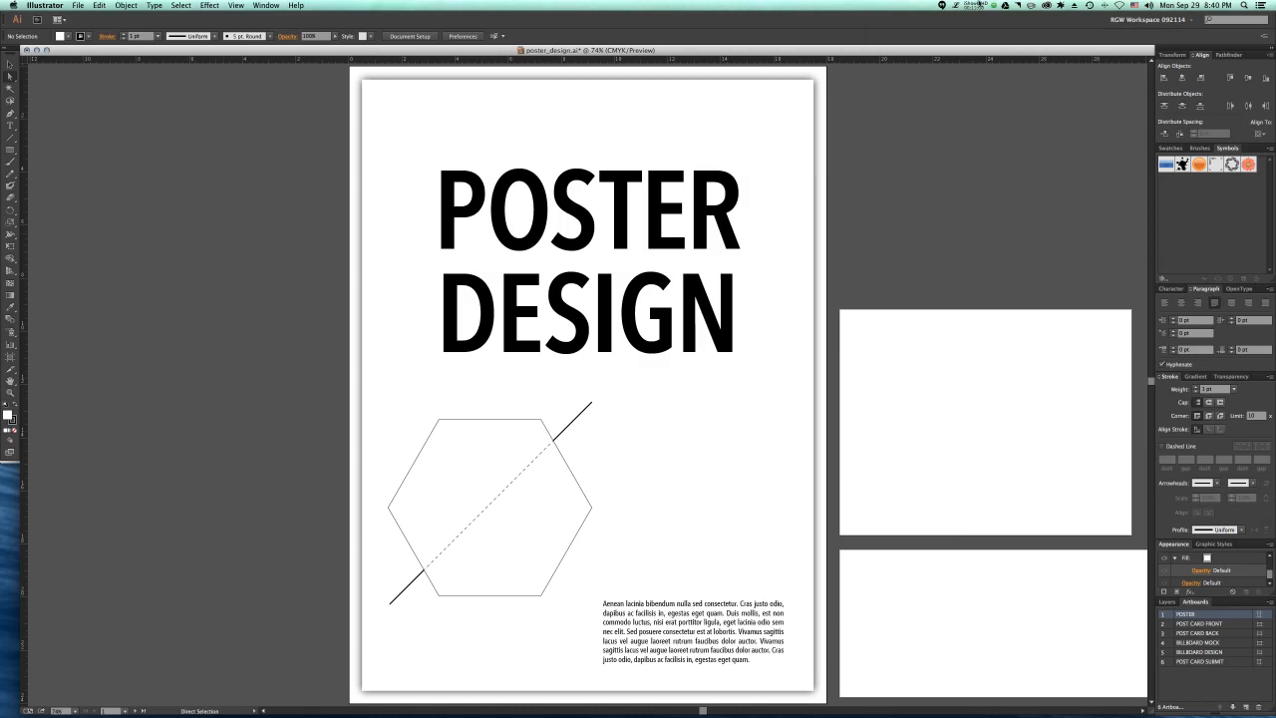
click(975, 4)
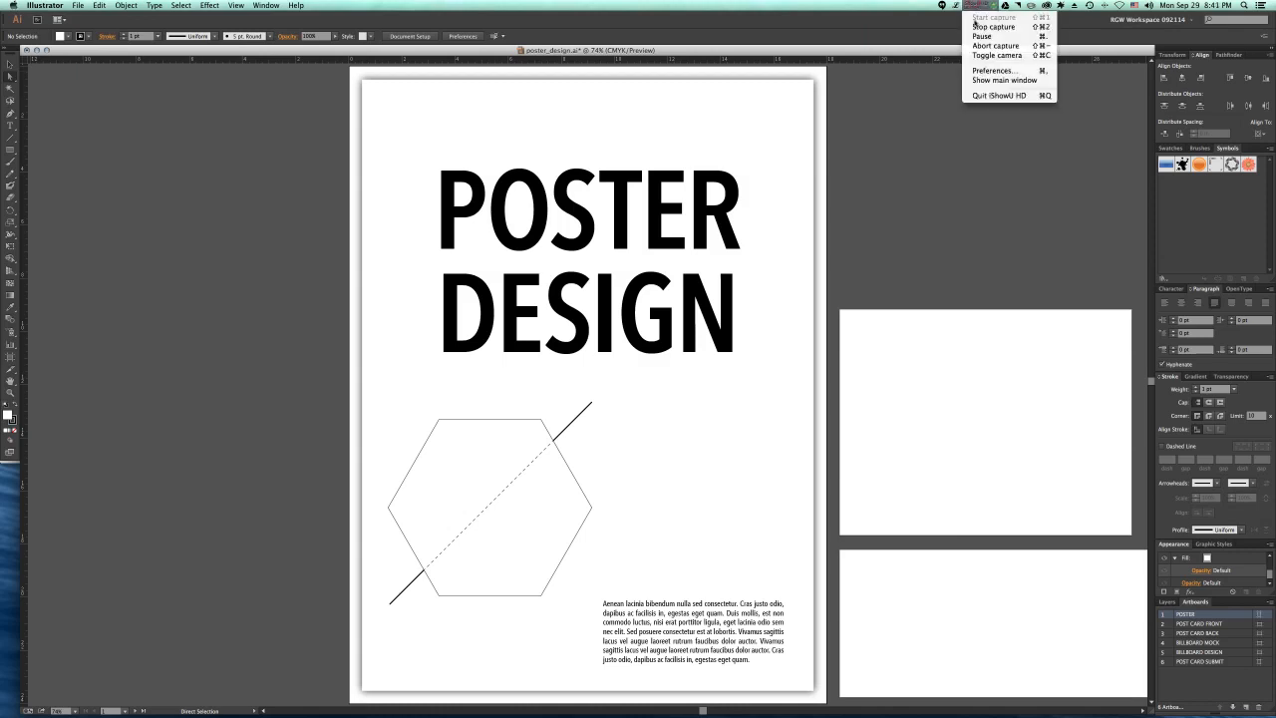